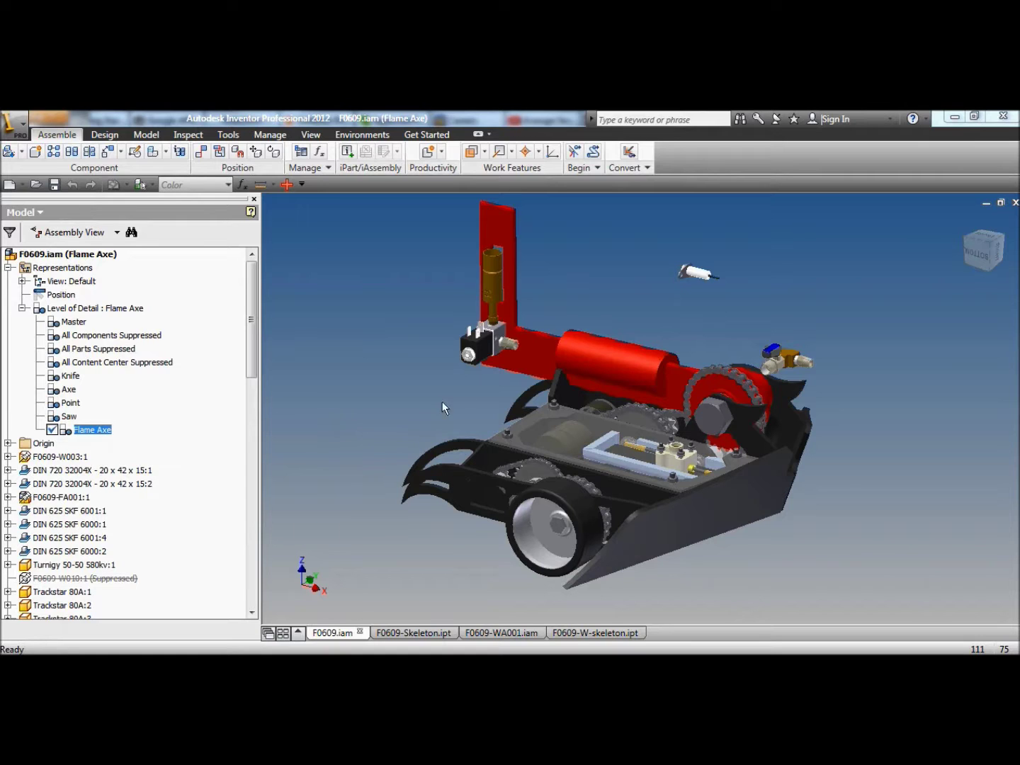
- Examine the Flame Axe robot assembly from slightly different viewing angles
click(847, 311)
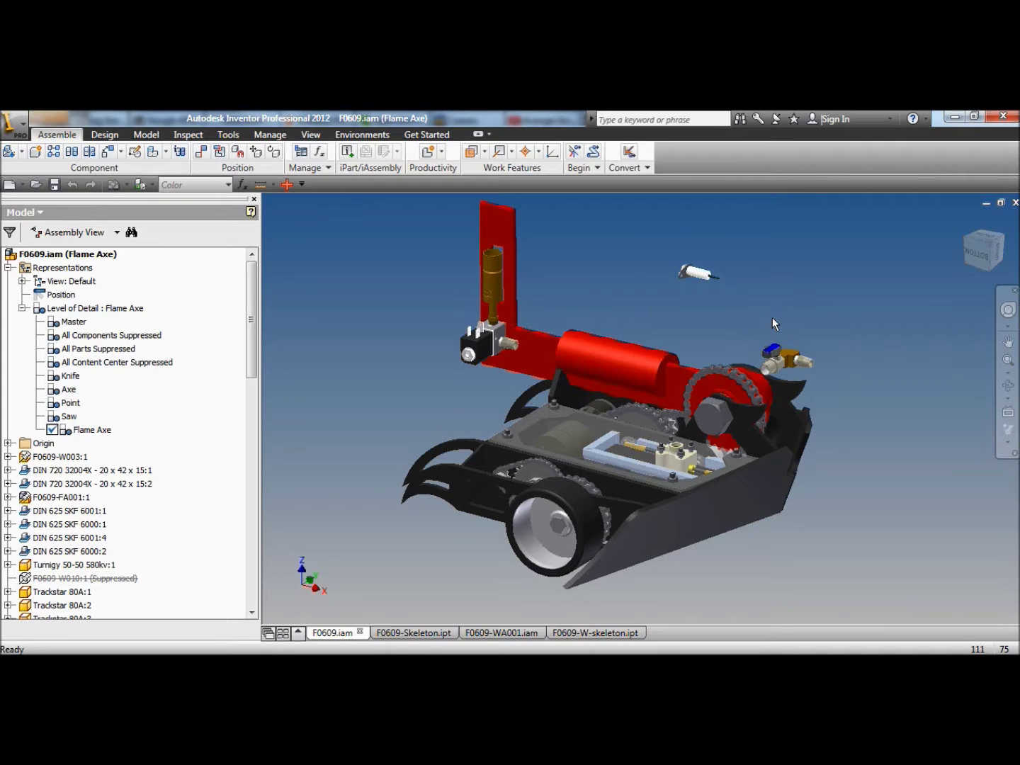
click(1007, 386)
drag(655, 404, 681, 419)
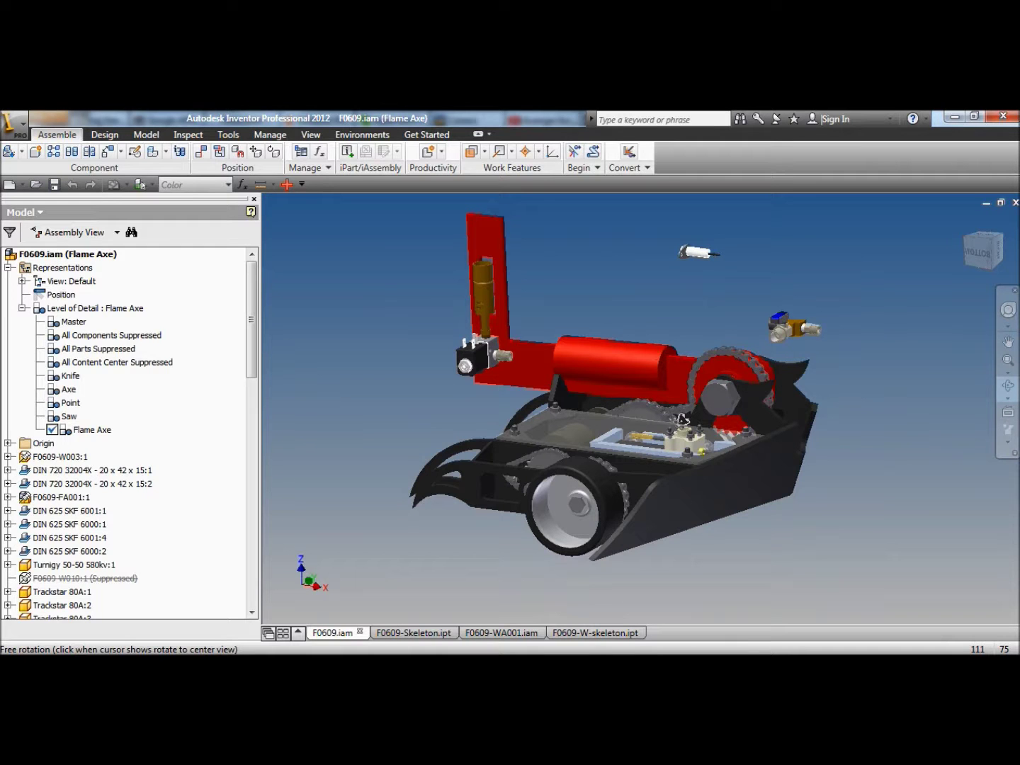
drag(681, 419, 663, 475)
right_click(609, 291)
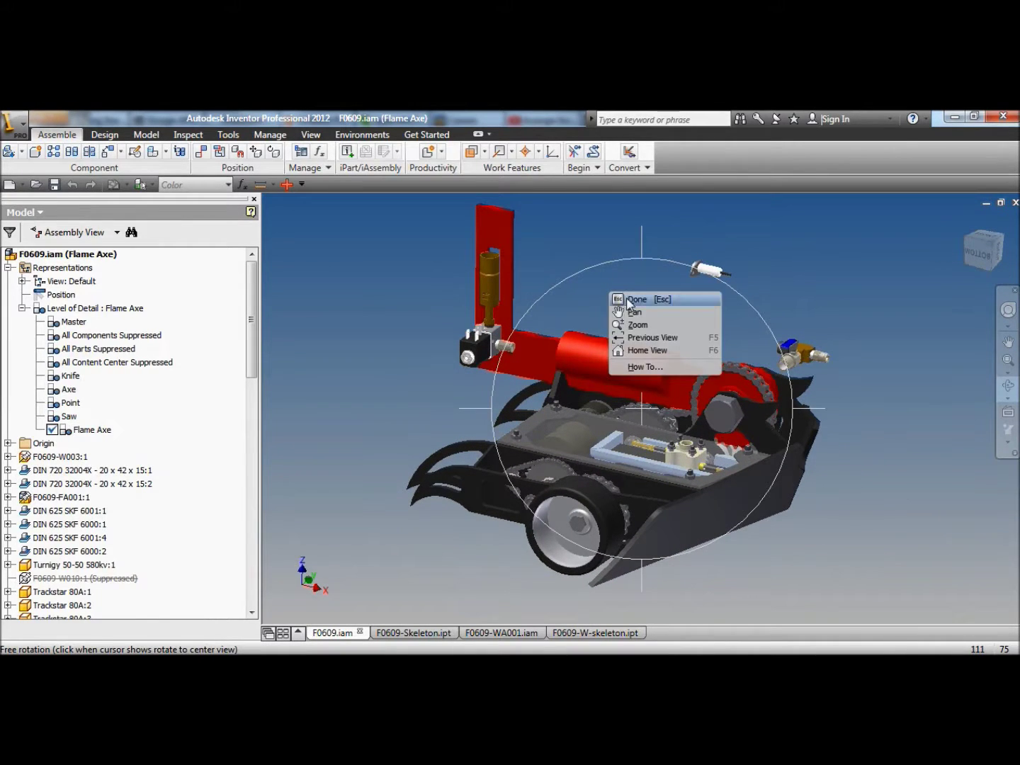
click(626, 298)
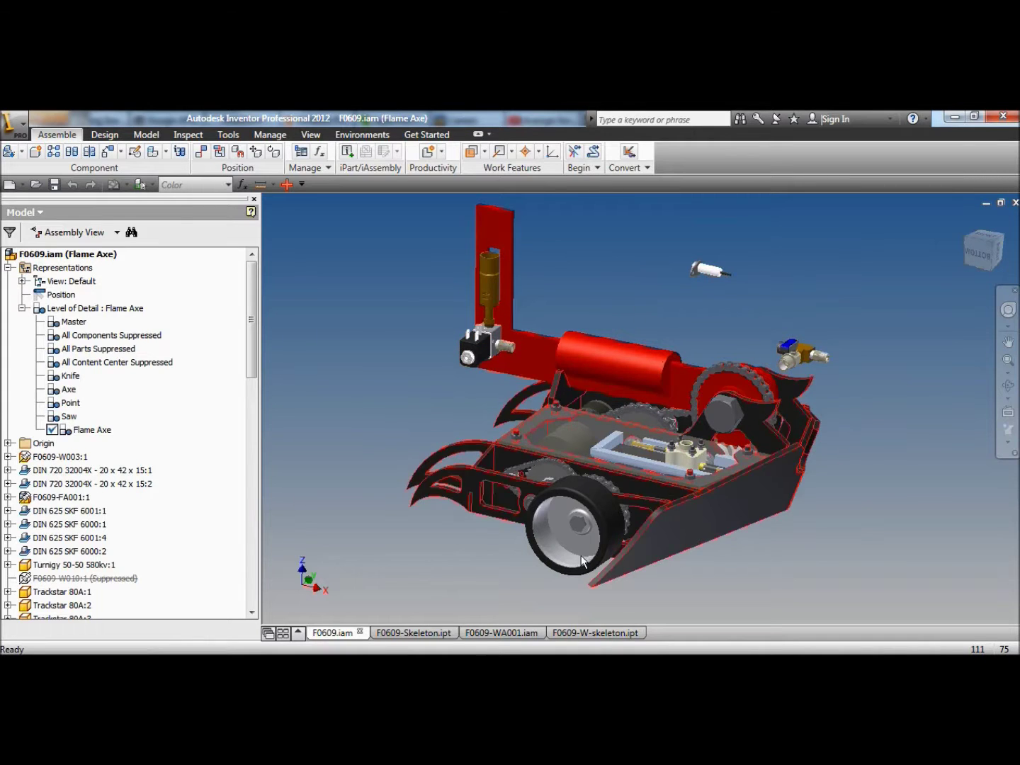
- Review the derived Axe sketch and the Layout sketch in F0609-W-skeleton, plus the F0609-WA001 weapon assembly
click(578, 634)
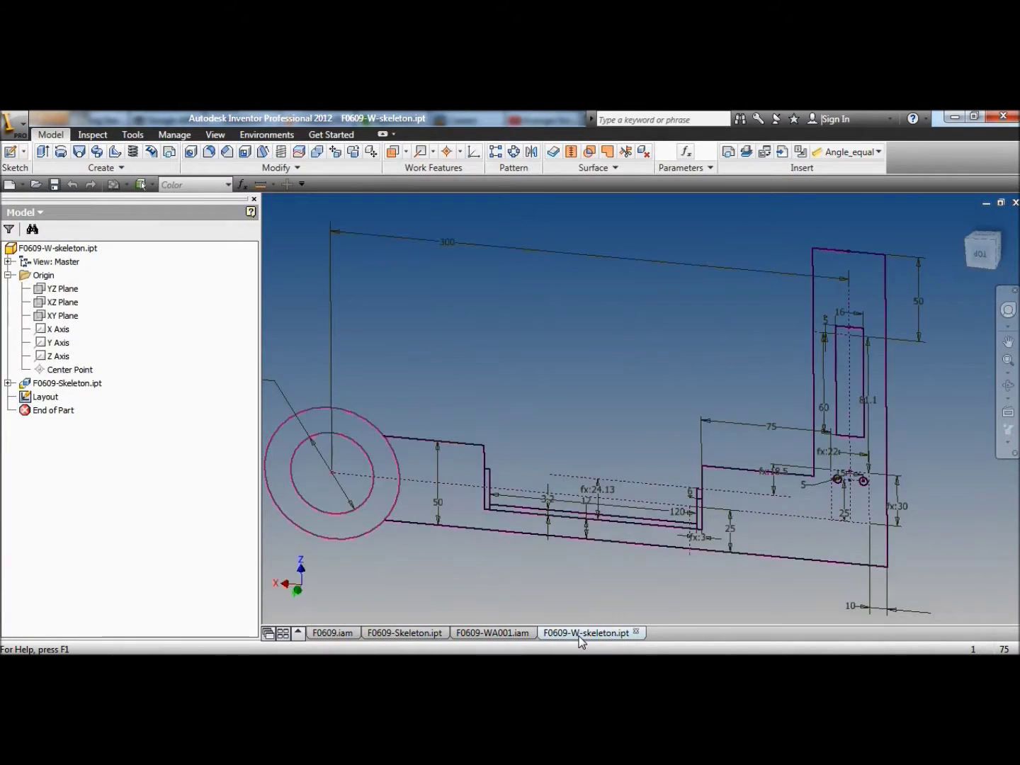
scroll(583, 377, down, 3)
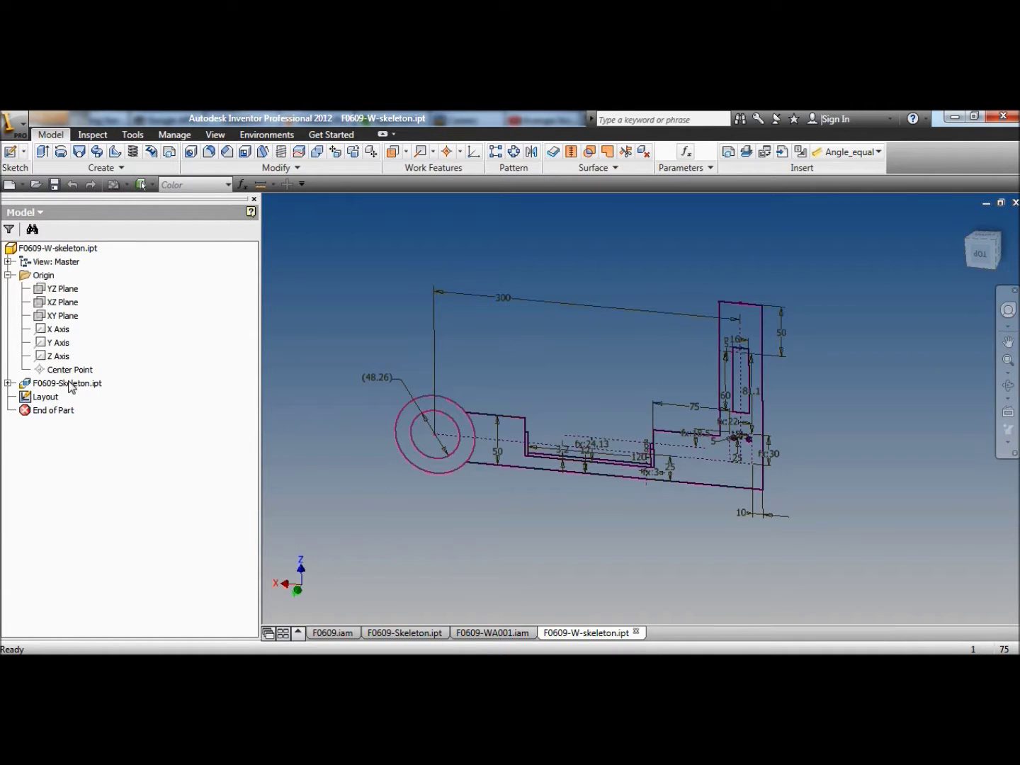
click(8, 383)
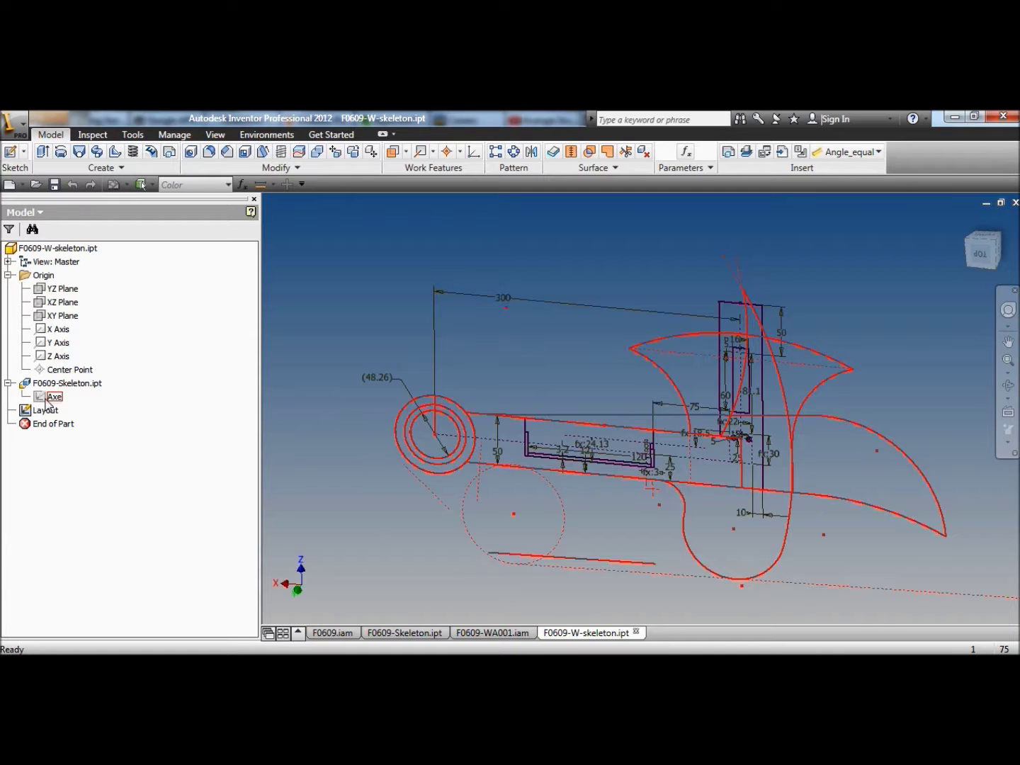
click(46, 410)
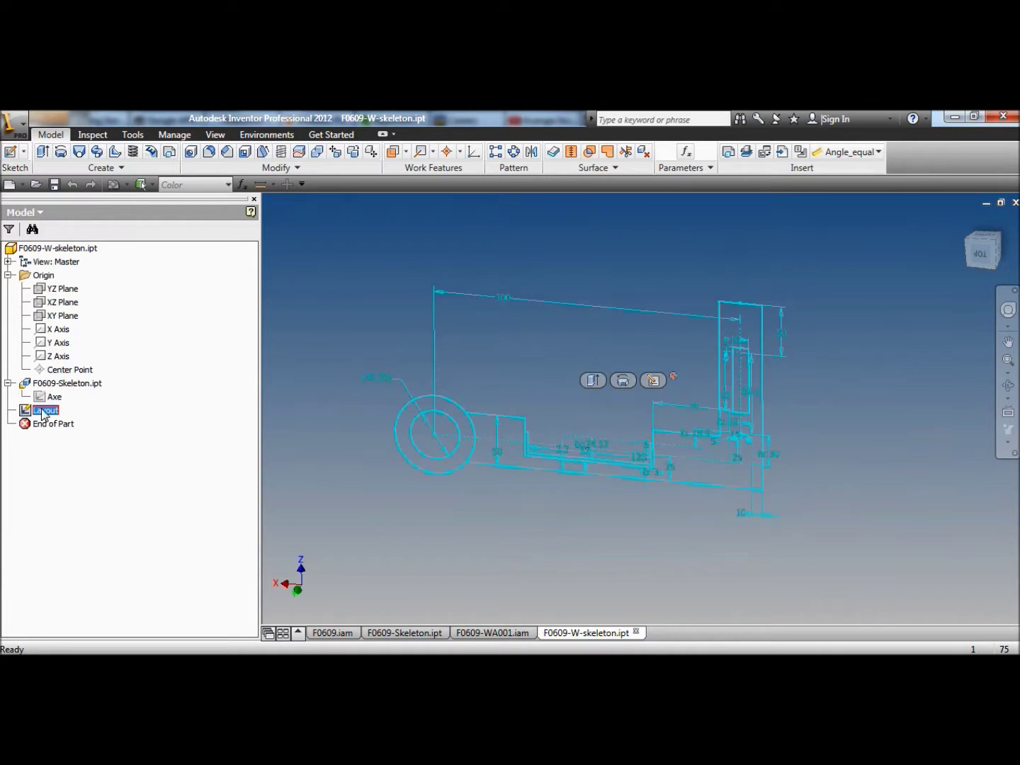
click(507, 635)
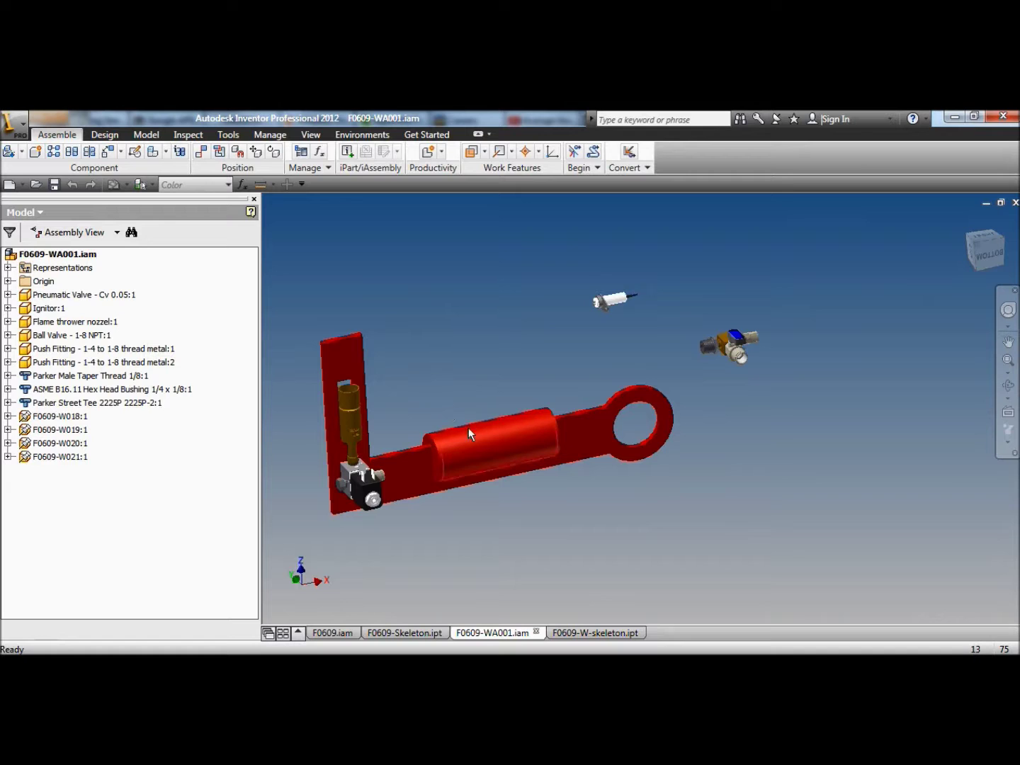
- Inspect how the weapon arm's red cylinder sits against the chassis upright in F0609.iam, comparing it with the weapon skeleton
click(331, 633)
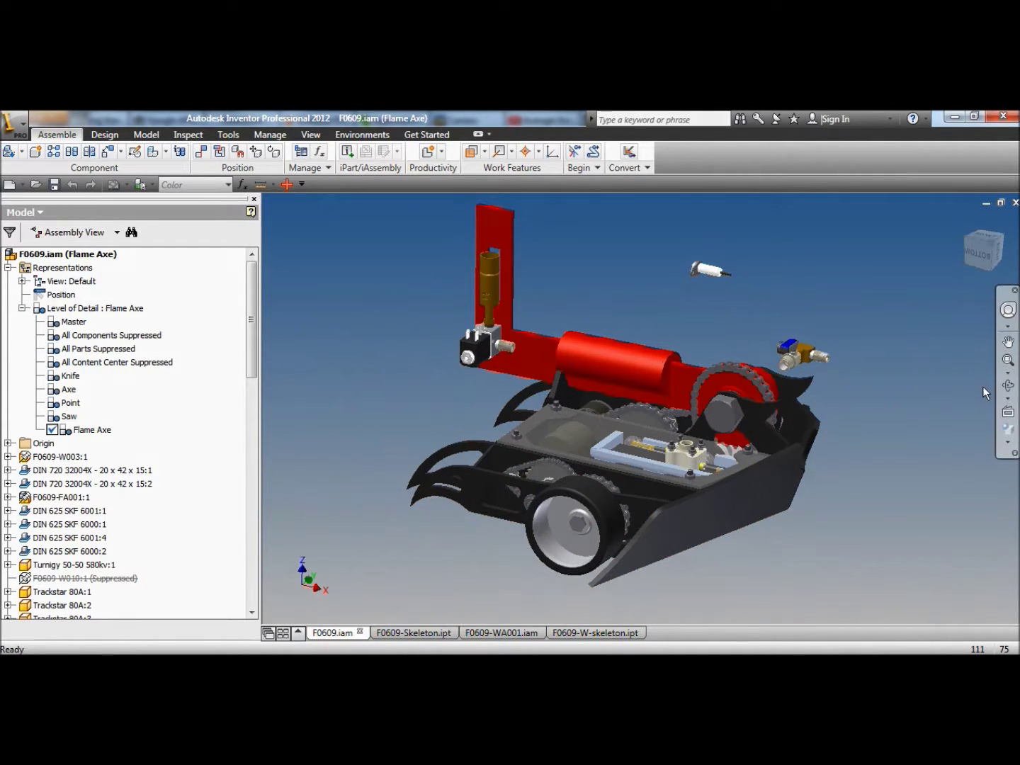
click(1007, 386)
drag(752, 392, 673, 446)
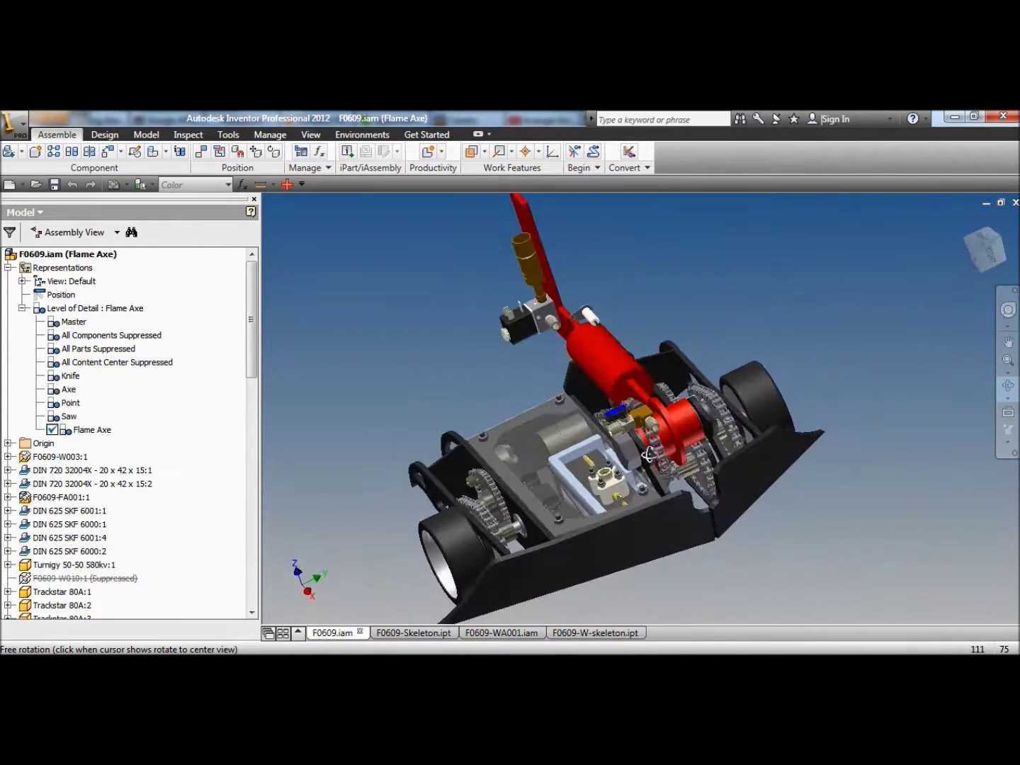
drag(602, 372, 612, 396)
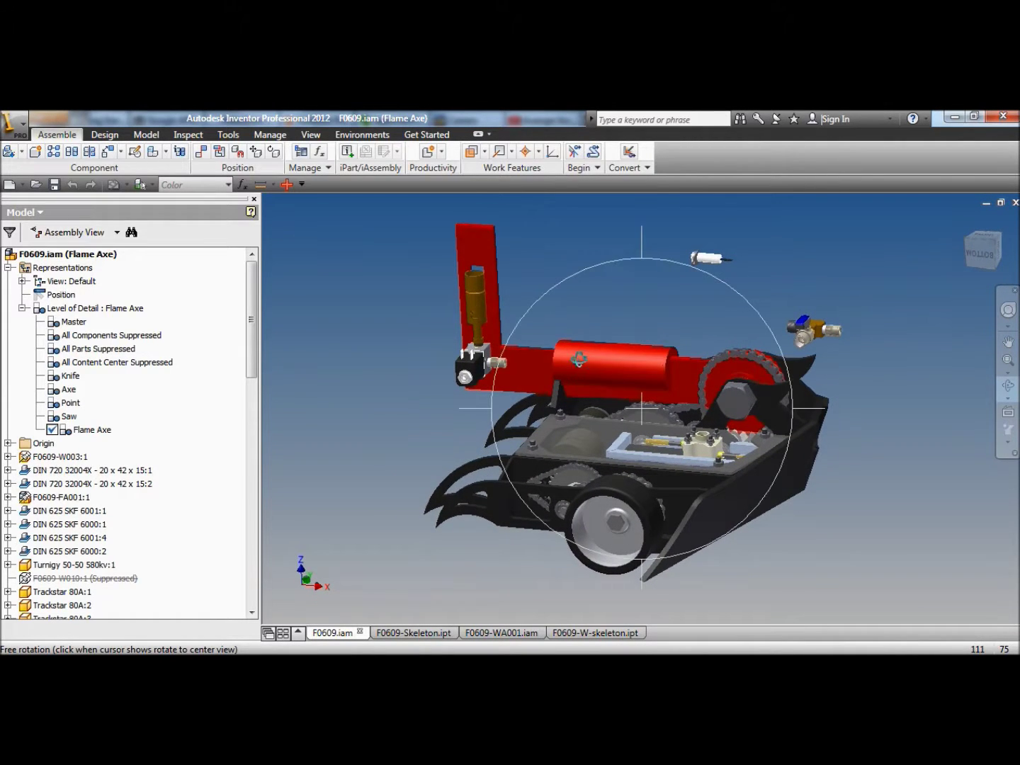
right_click(596, 294)
click(600, 301)
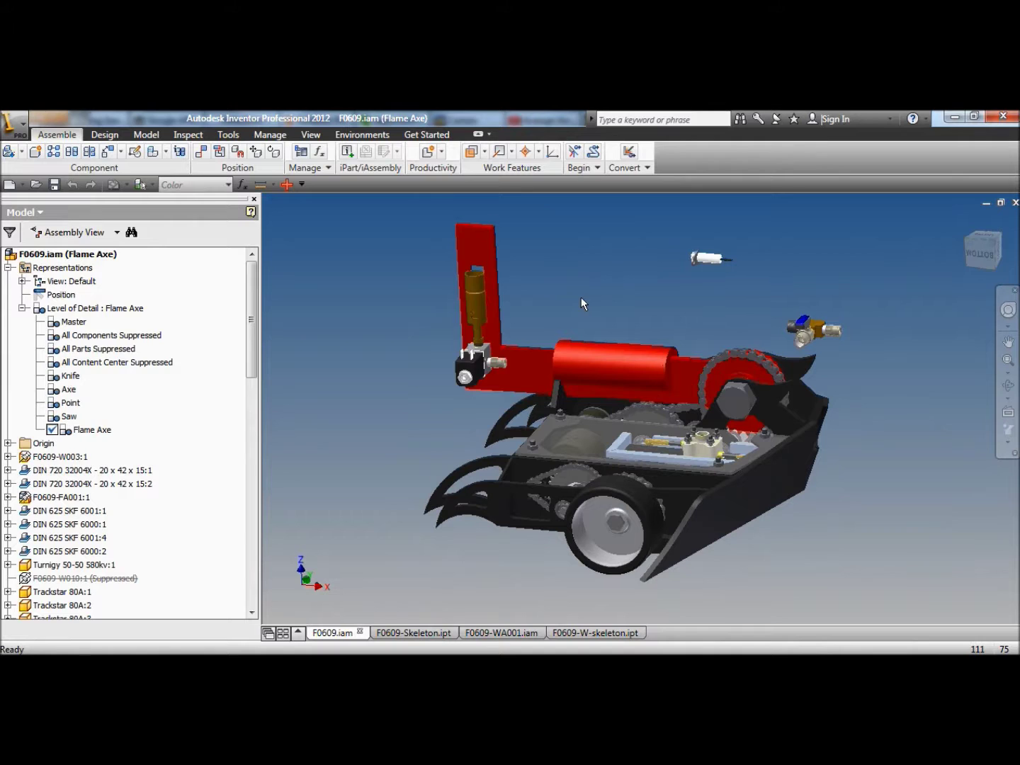
click(591, 634)
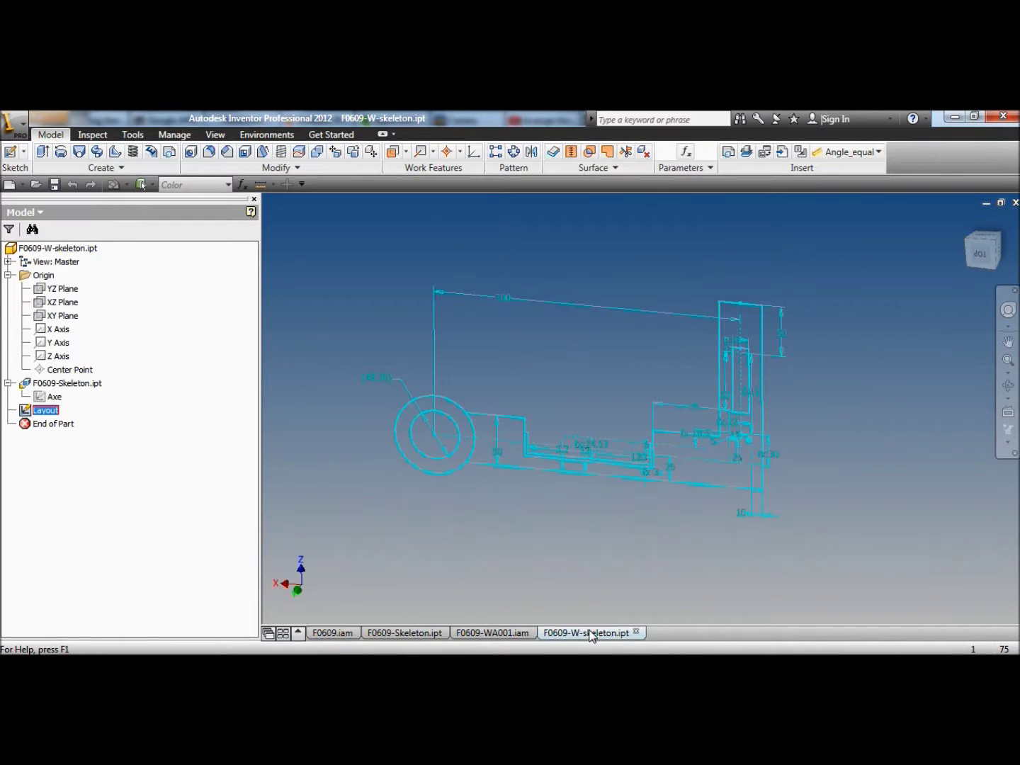
click(333, 633)
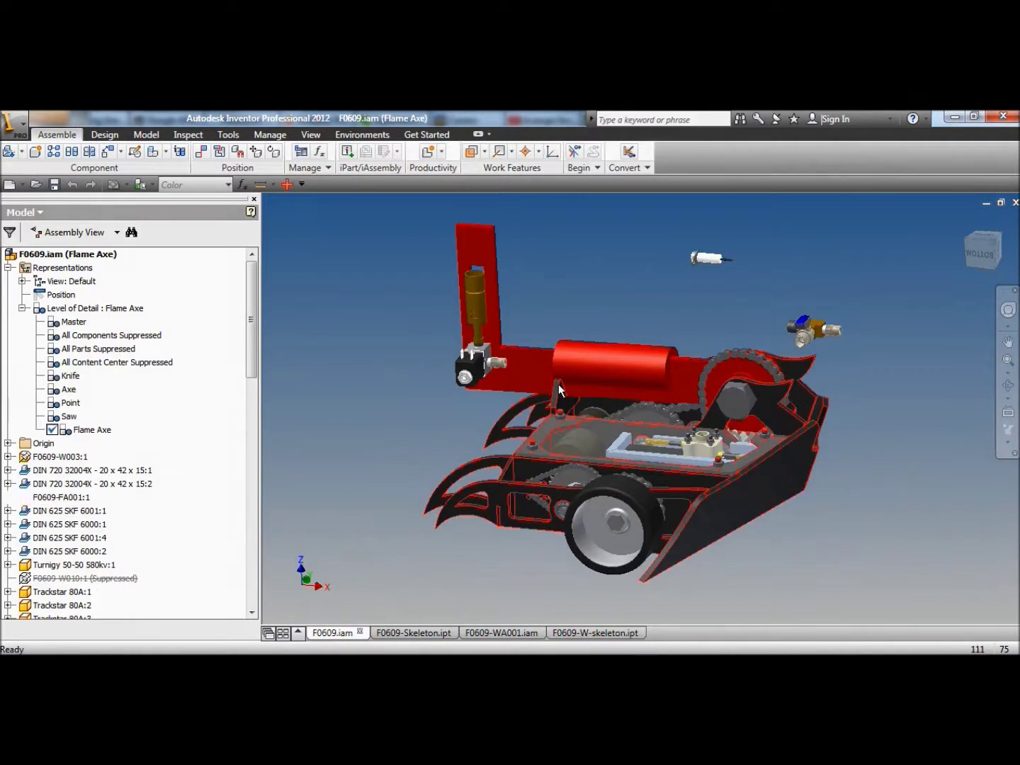
scroll(558, 387, down, 5)
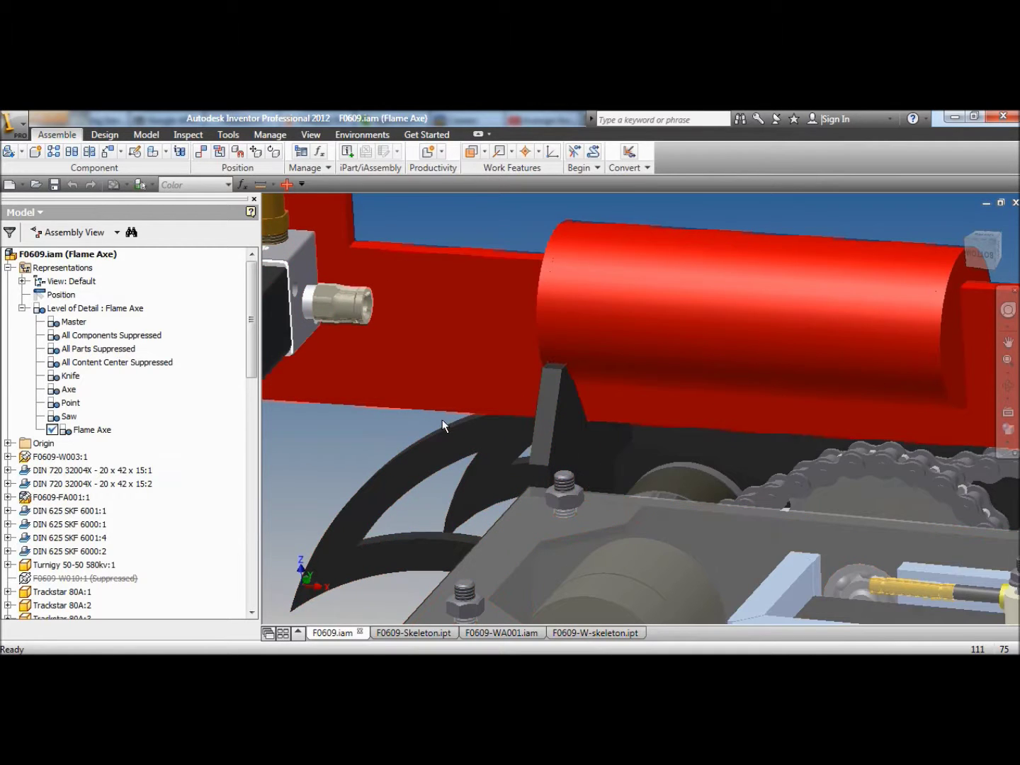
scroll(369, 430, up, 5)
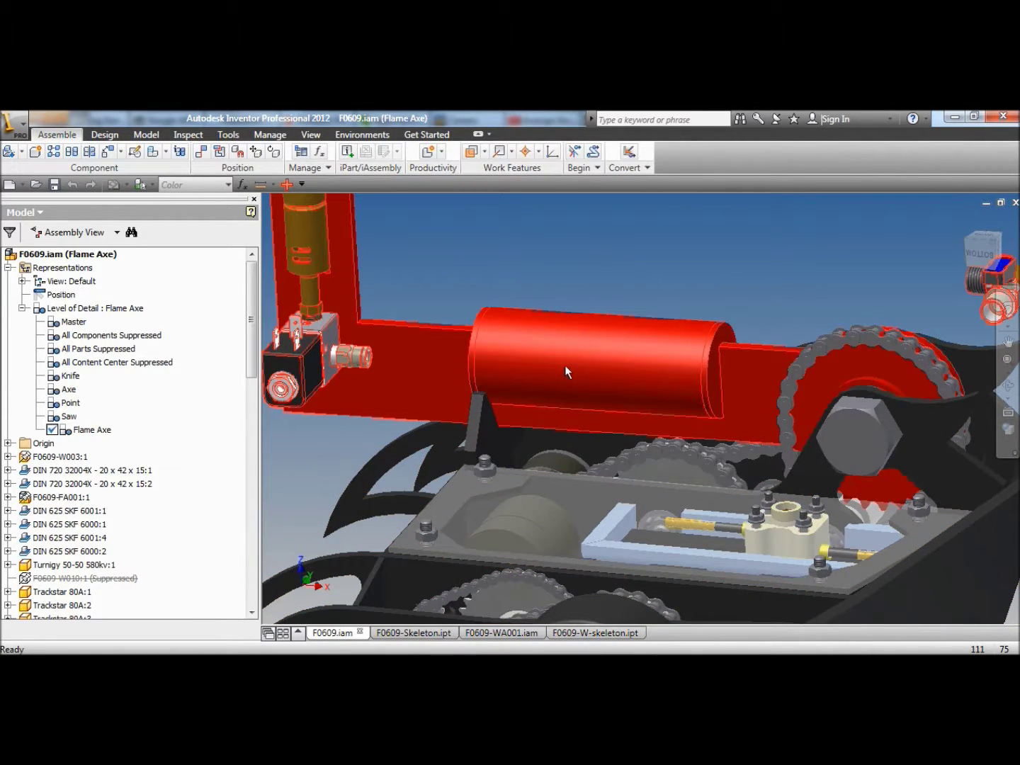
- Edit the Layout sketch of F0609-W-skeleton and set the length of the recess in the arm to 80 mm
click(583, 633)
scroll(487, 468, down, 5)
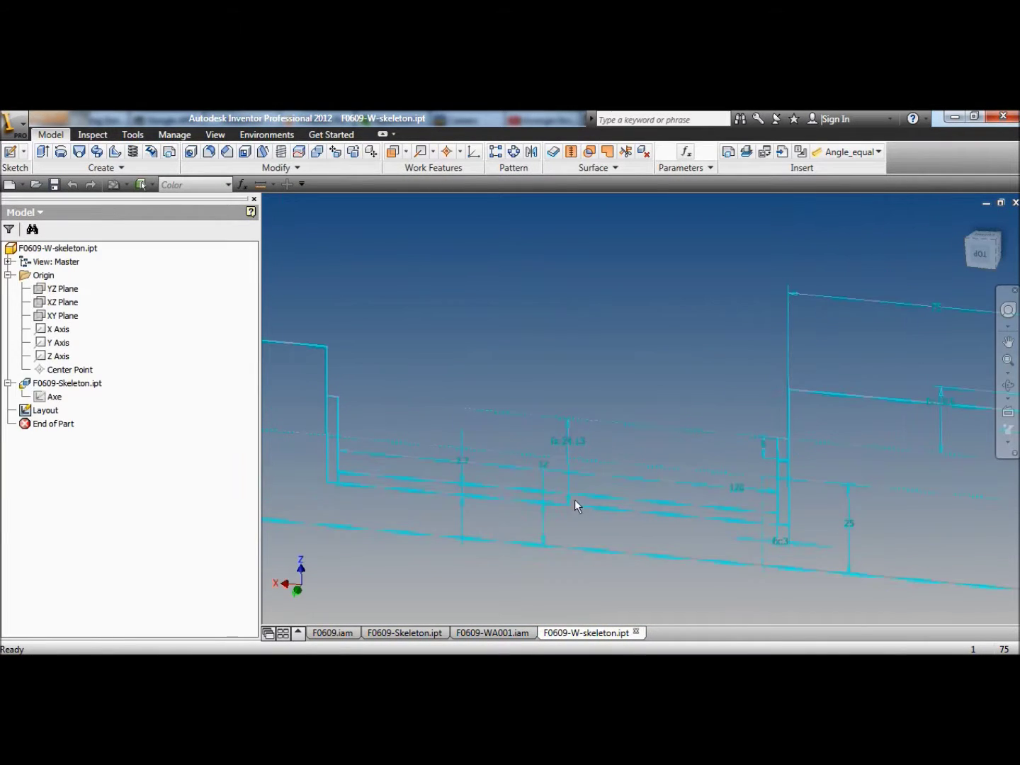
right_click(44, 412)
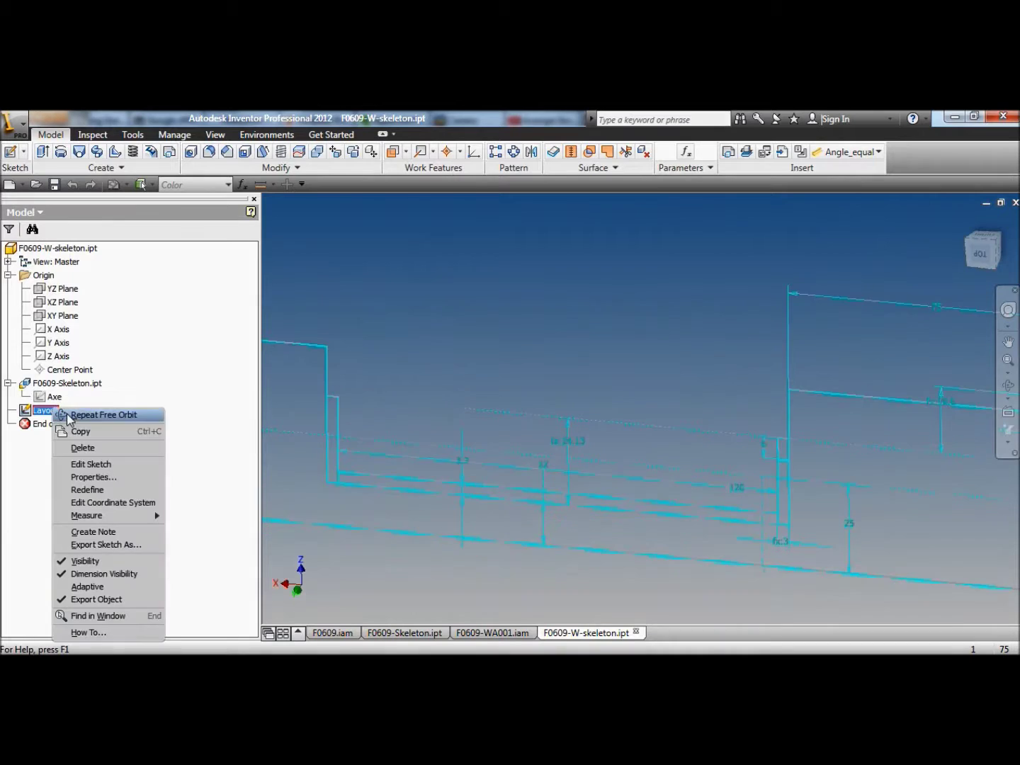
click(111, 462)
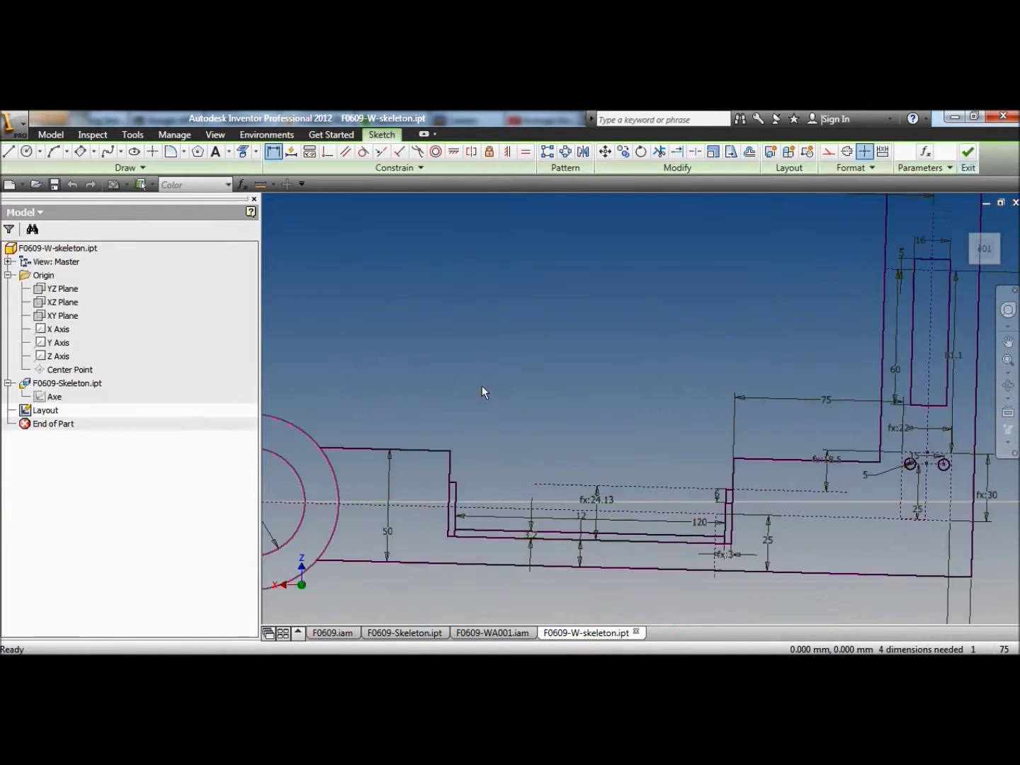
scroll(524, 468, down, 3)
click(529, 464)
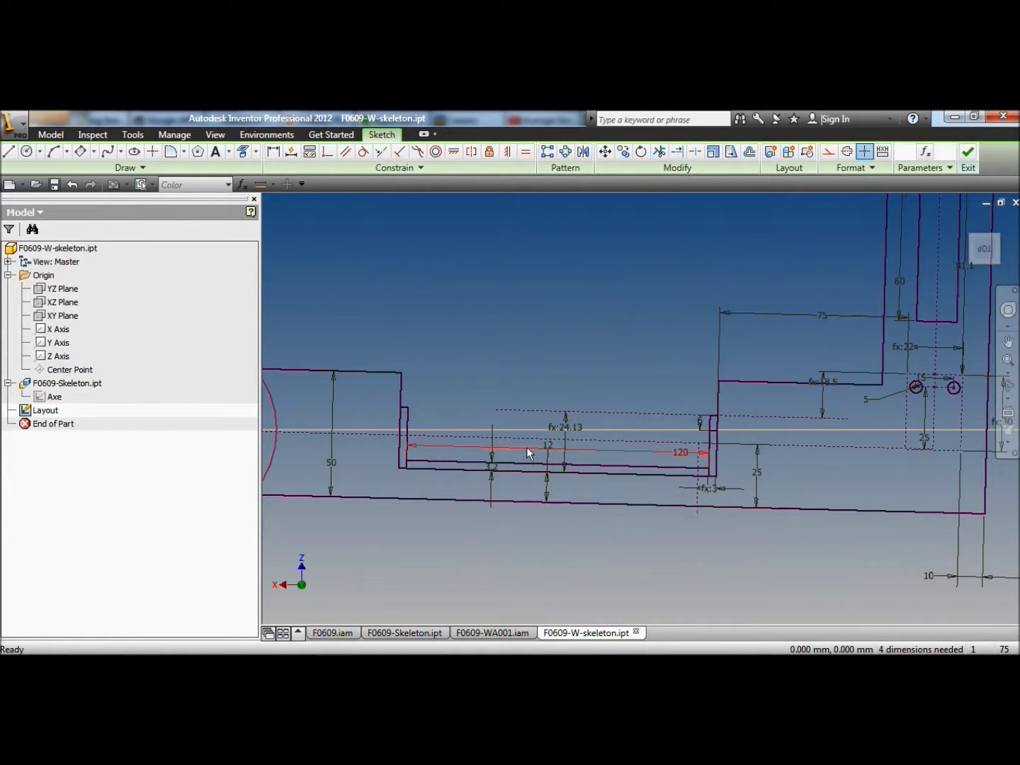
click(527, 446)
text(80)
key(Return)
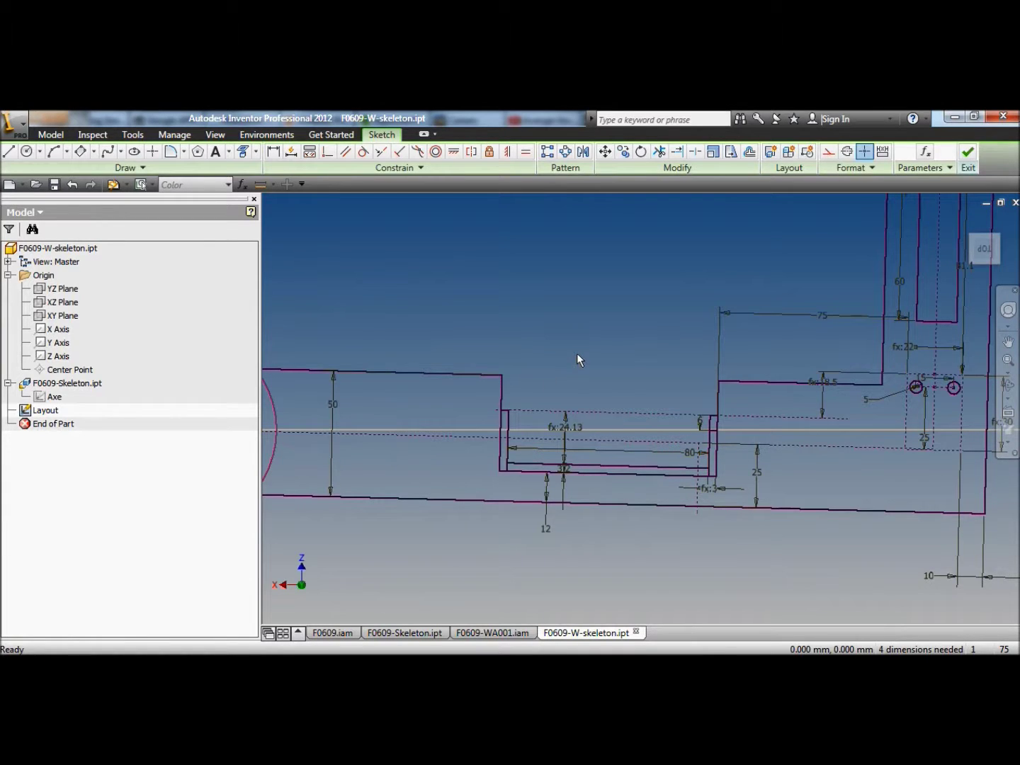
- Set the distance from the recess's edge to the dashed valve outline to 85 mm, finish the sketch and save the skeleton
click(822, 317)
click(831, 373)
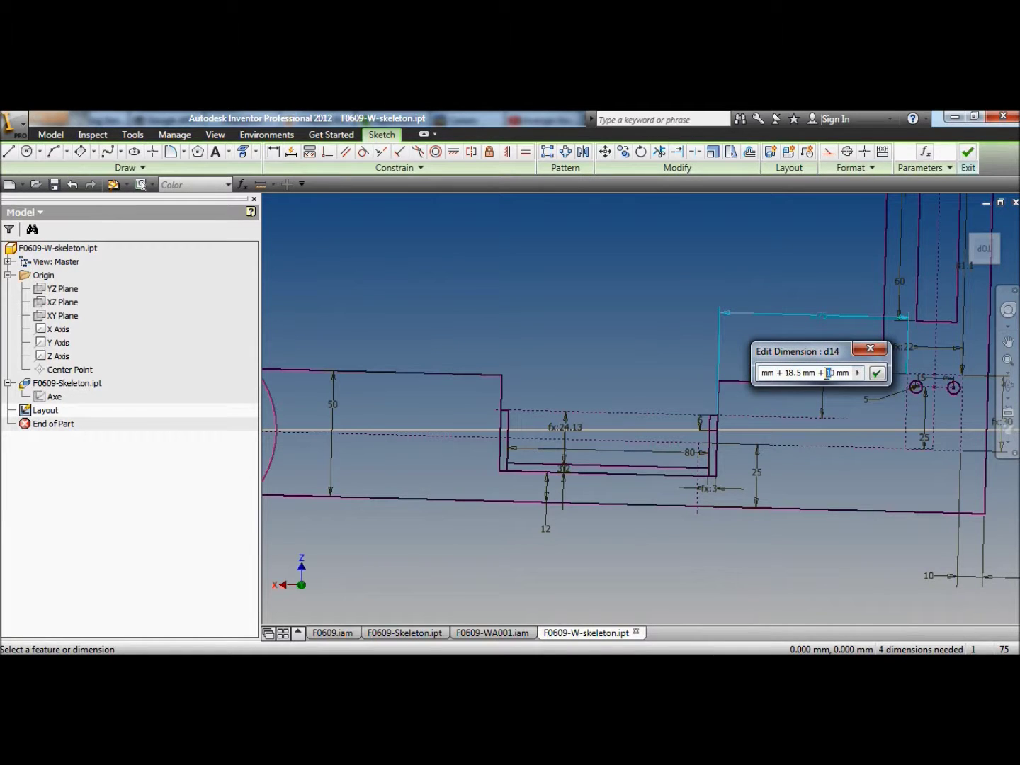
click(876, 373)
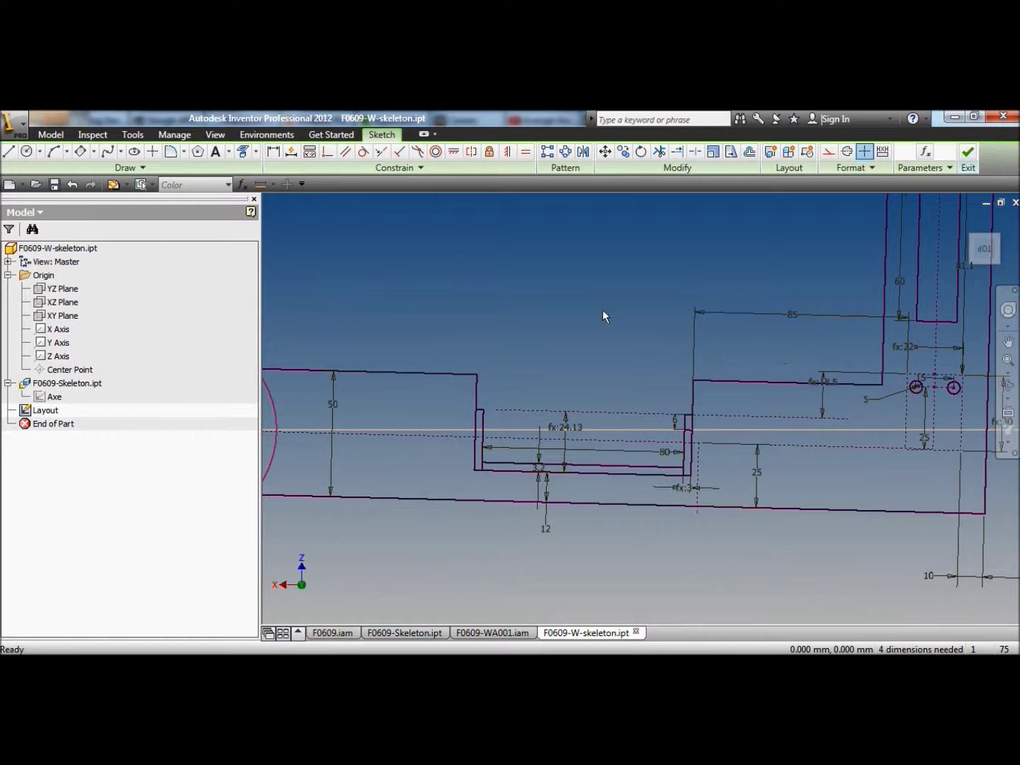
right_click(535, 271)
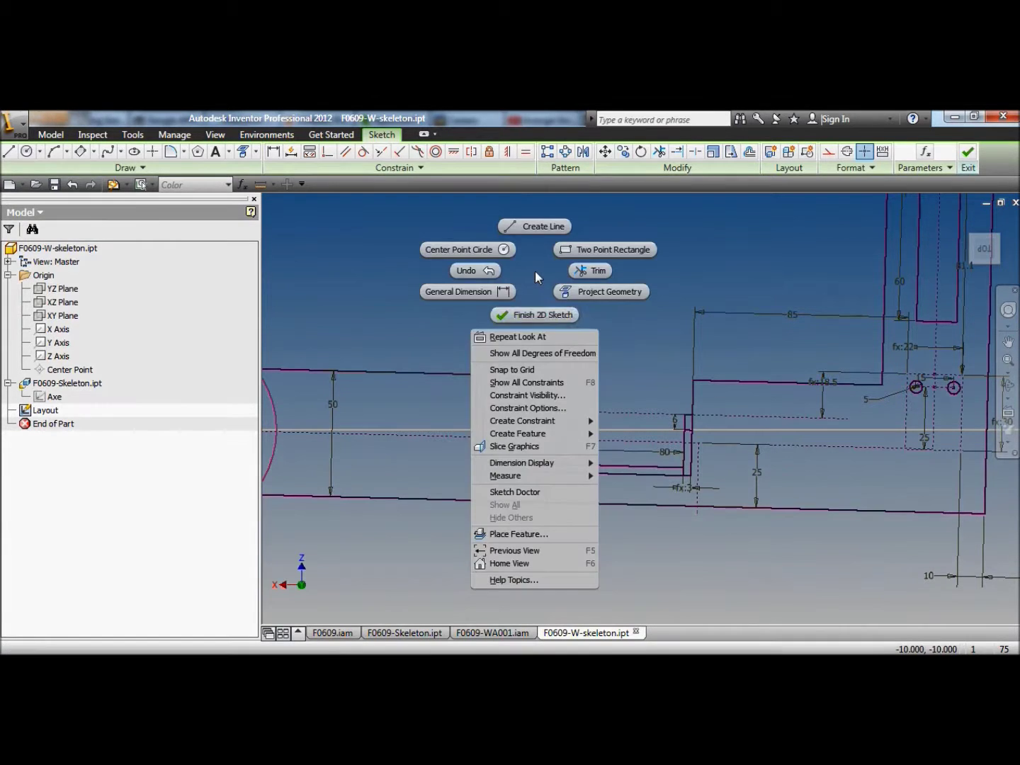
click(532, 314)
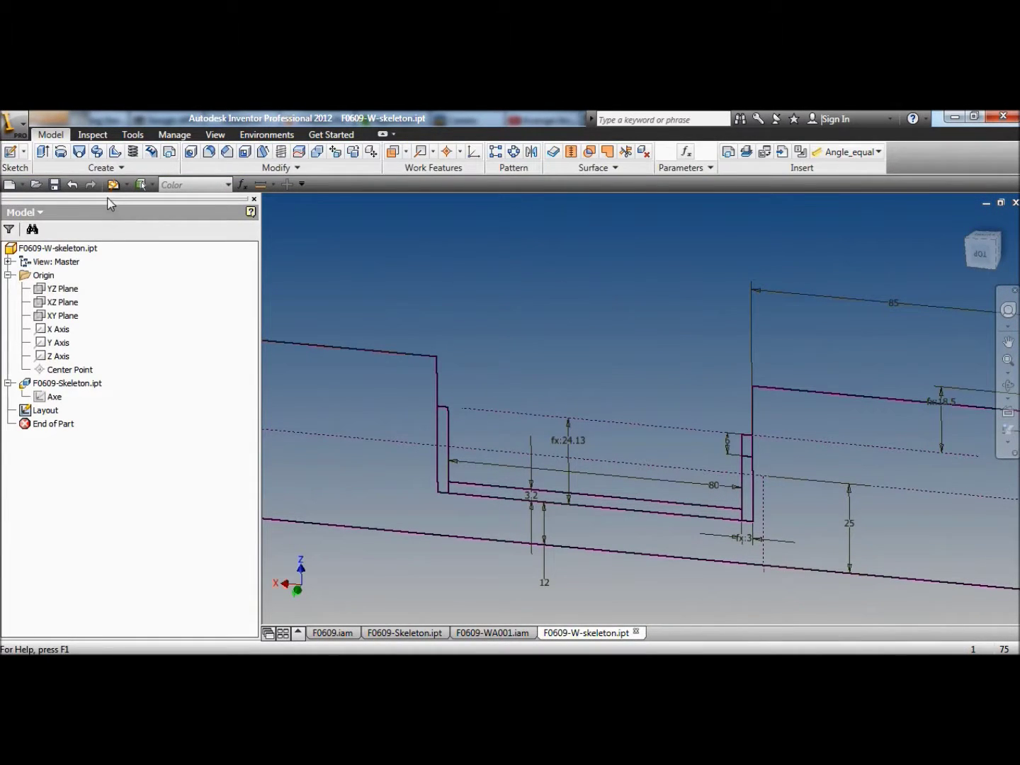
click(54, 185)
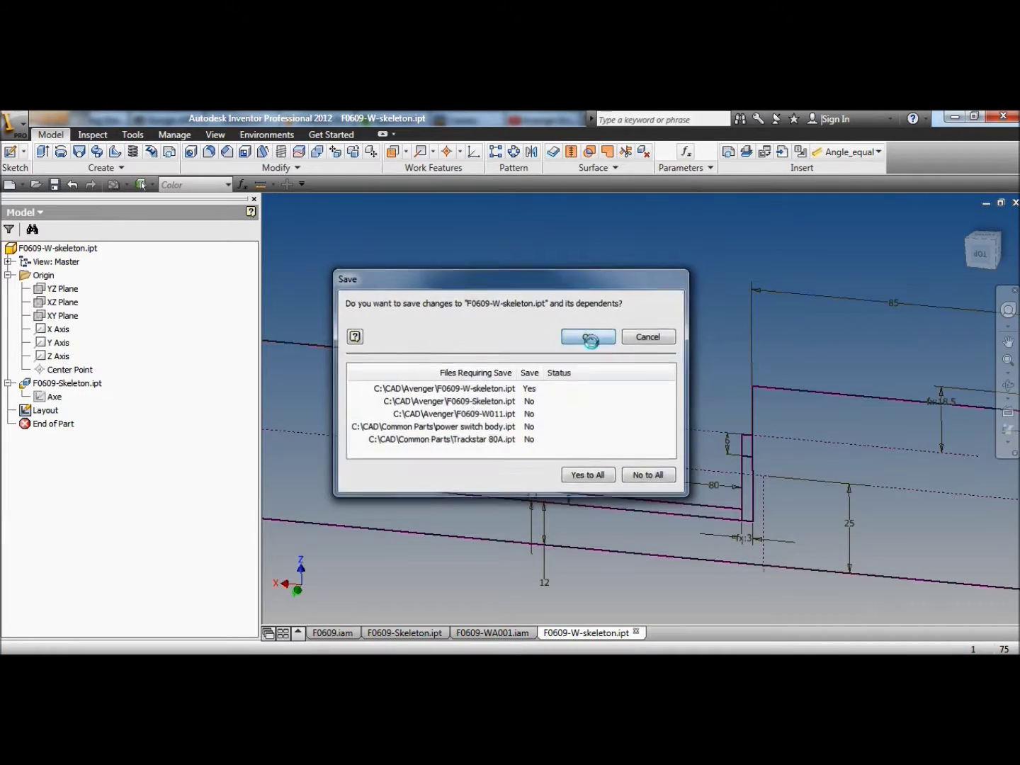
click(587, 337)
- Update the F0609-WA001 weapon assembly from the revised skeleton and save it with its dependents
click(492, 632)
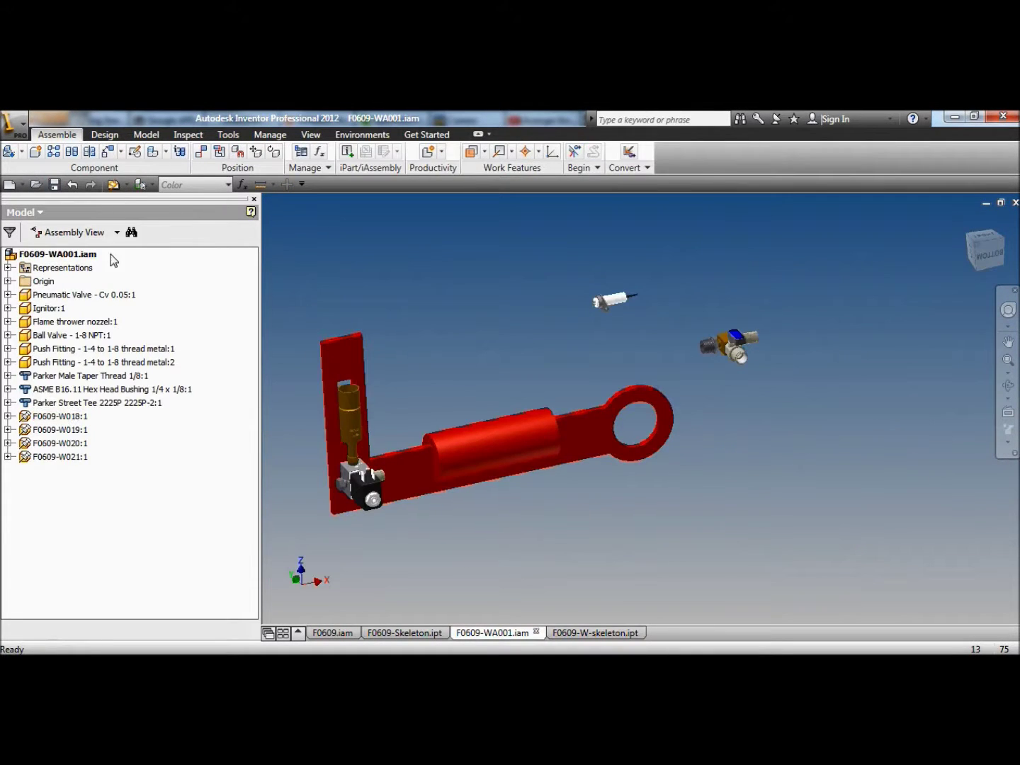
click(113, 185)
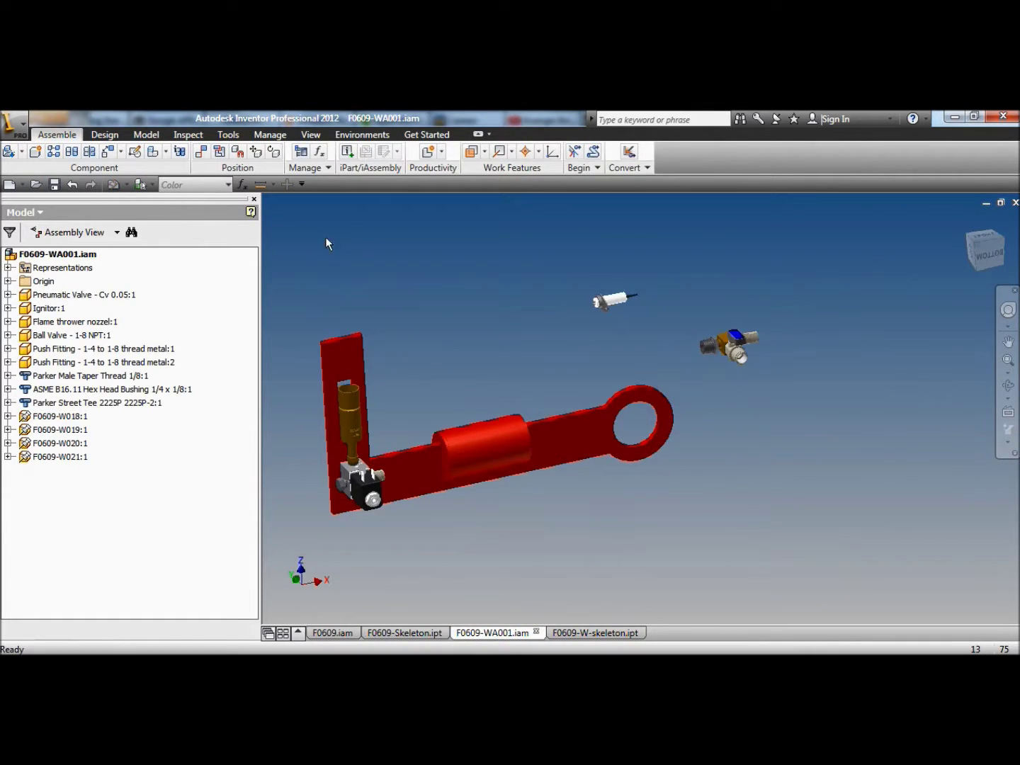
click(54, 186)
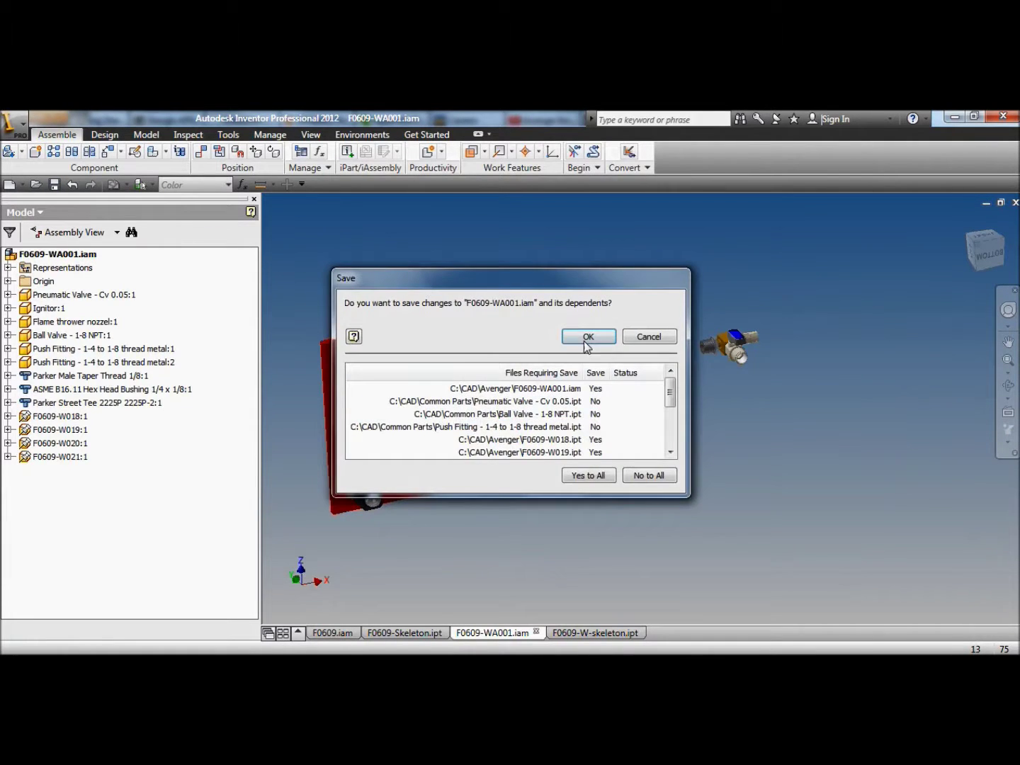
click(588, 337)
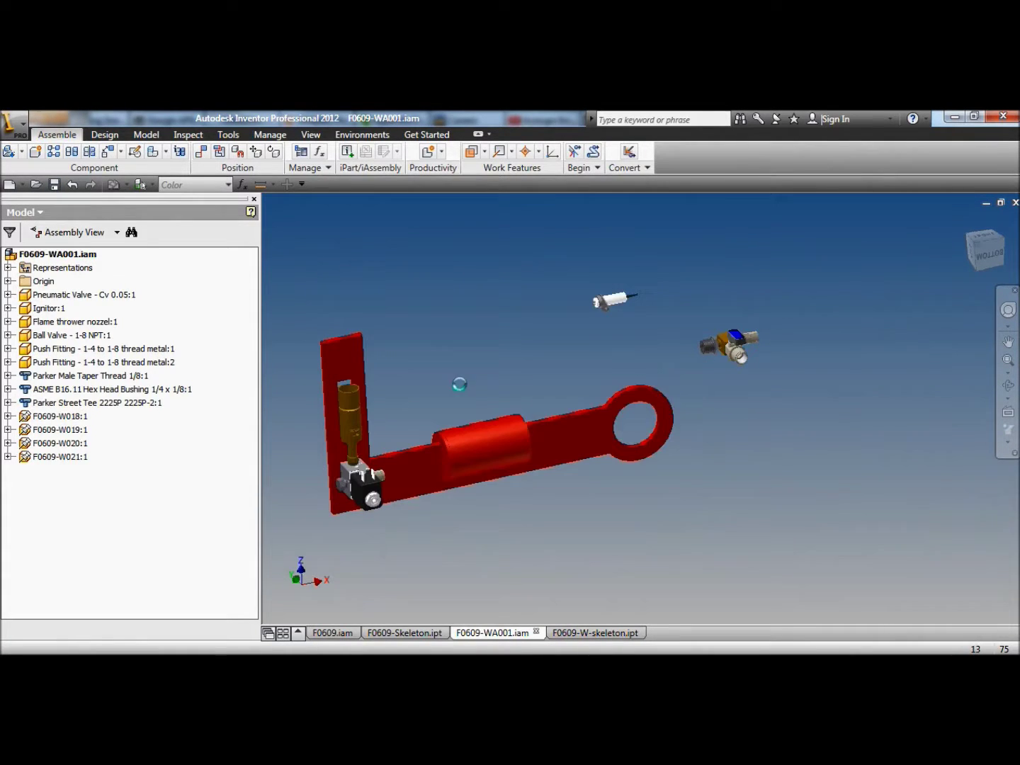
- Inspect the clearance between the shortened red cylinder and the chassis upright in F0609.iam from close up and several angles
click(331, 637)
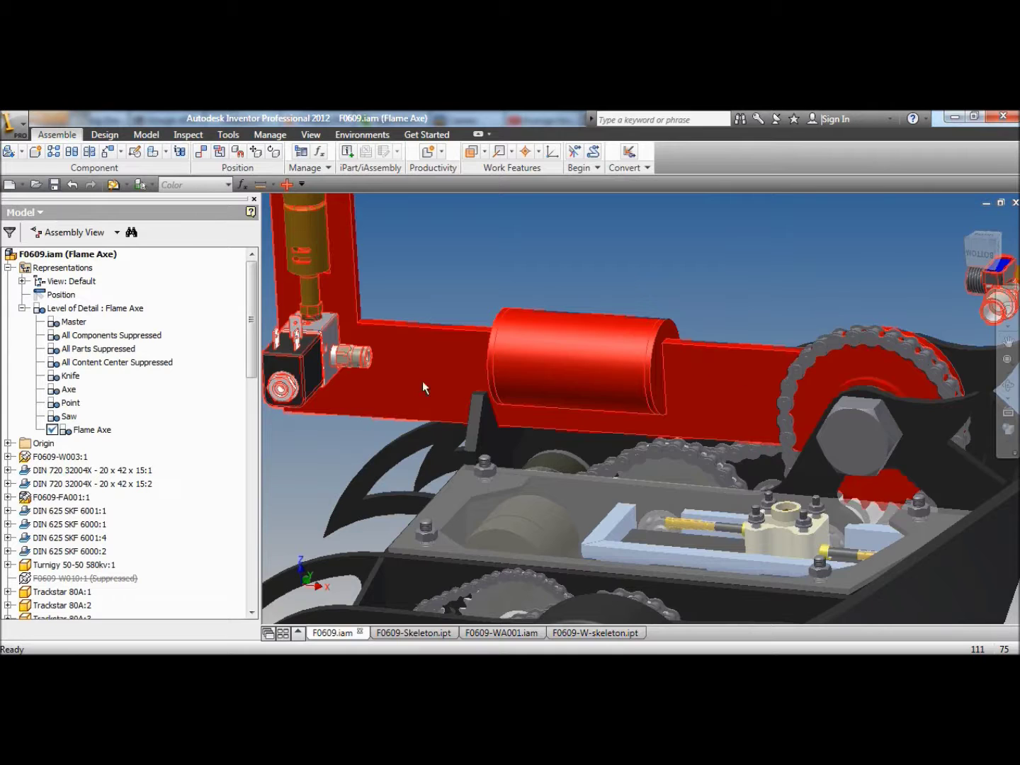
scroll(423, 397, up, 4)
key(F4)
drag(696, 366, 679, 412)
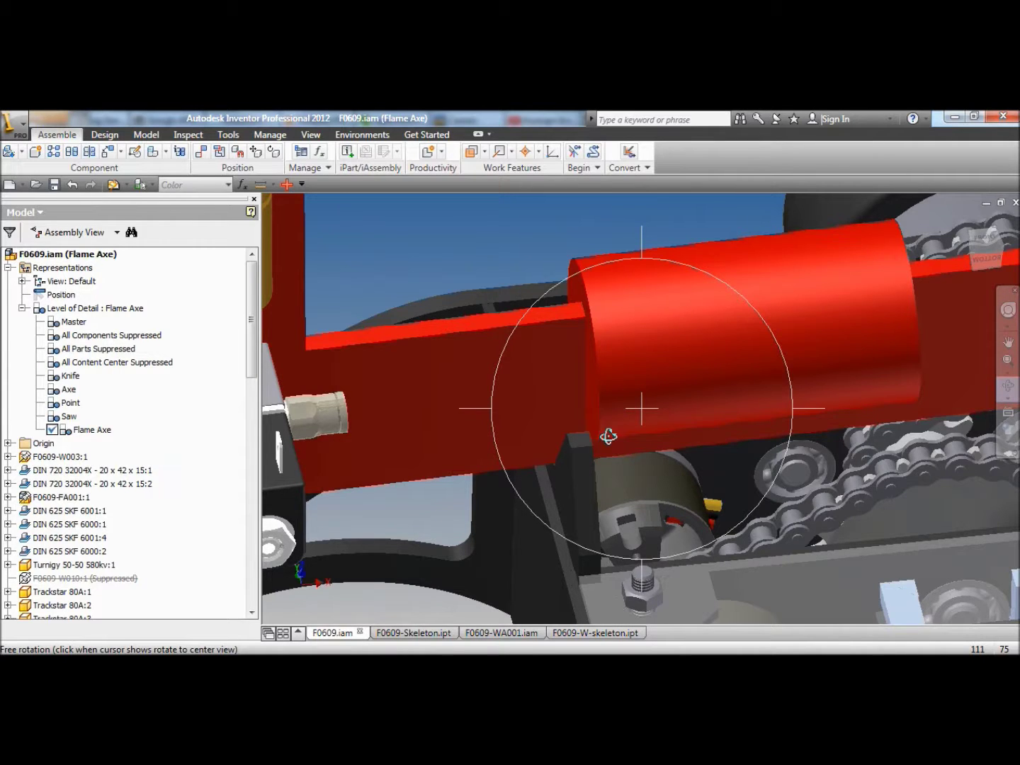
scroll(621, 442, up, 3)
drag(601, 468, 575, 395)
drag(618, 489, 686, 419)
drag(665, 424, 524, 327)
key(F2)
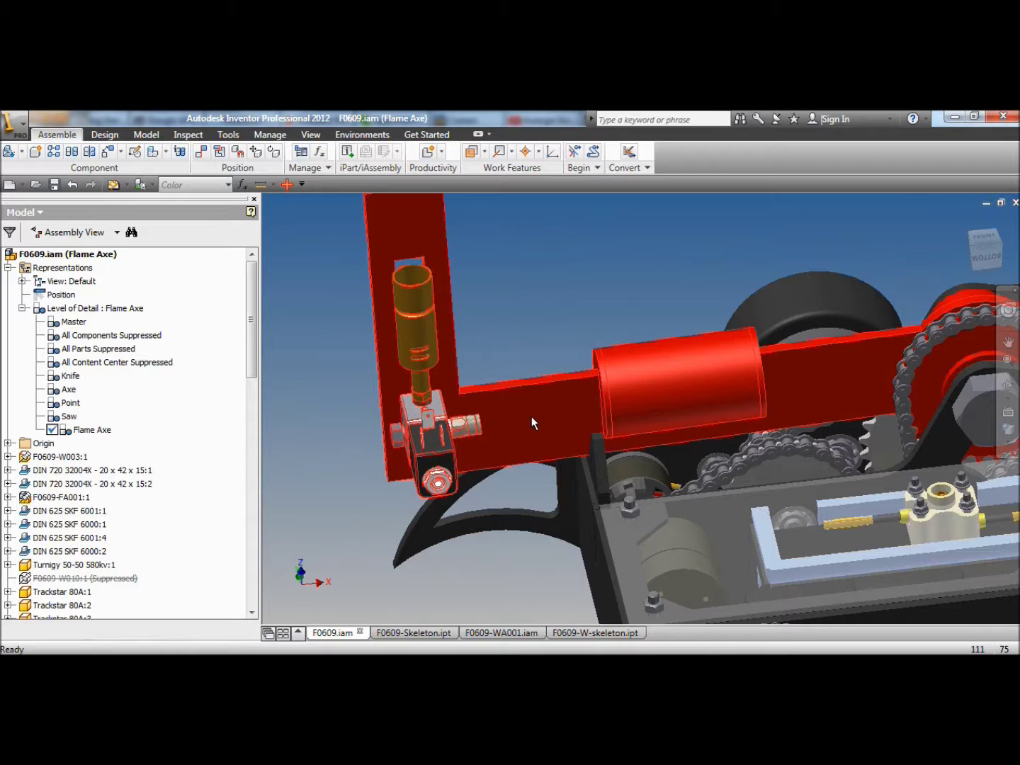
mouse_move(532, 417)
scroll(596, 402, down, 2)
scroll(595, 302, down, 3)
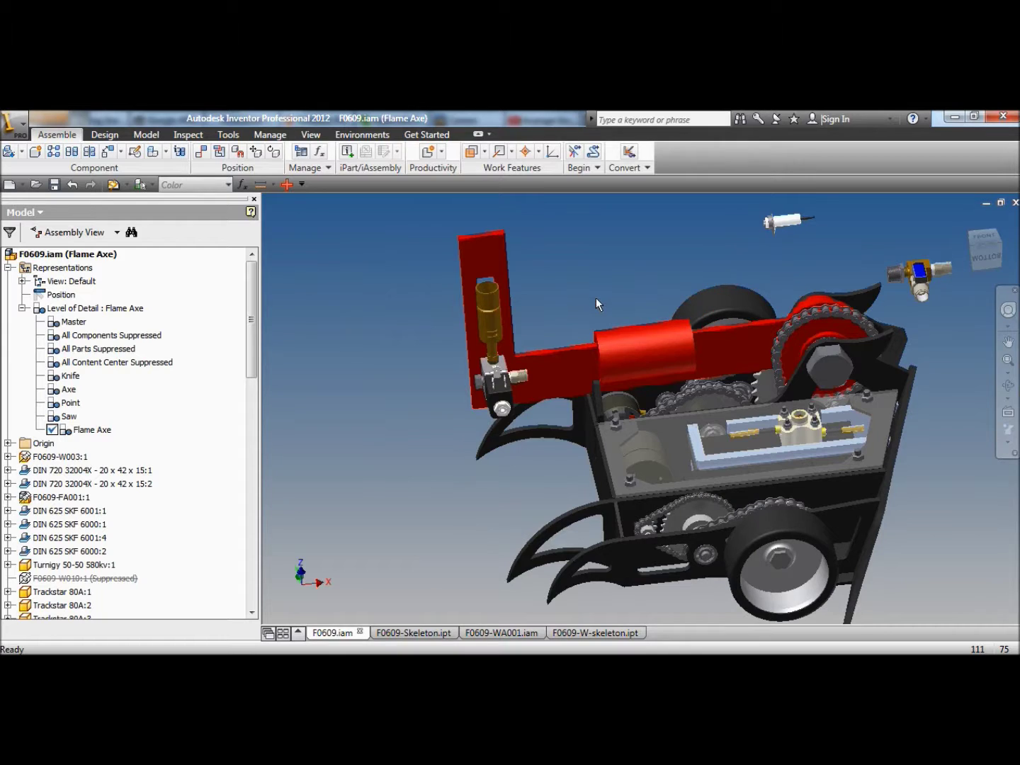
- Inspect the arm between the solenoid valve and the red cylinder in F0609.iam close up
scroll(584, 277, up, 3)
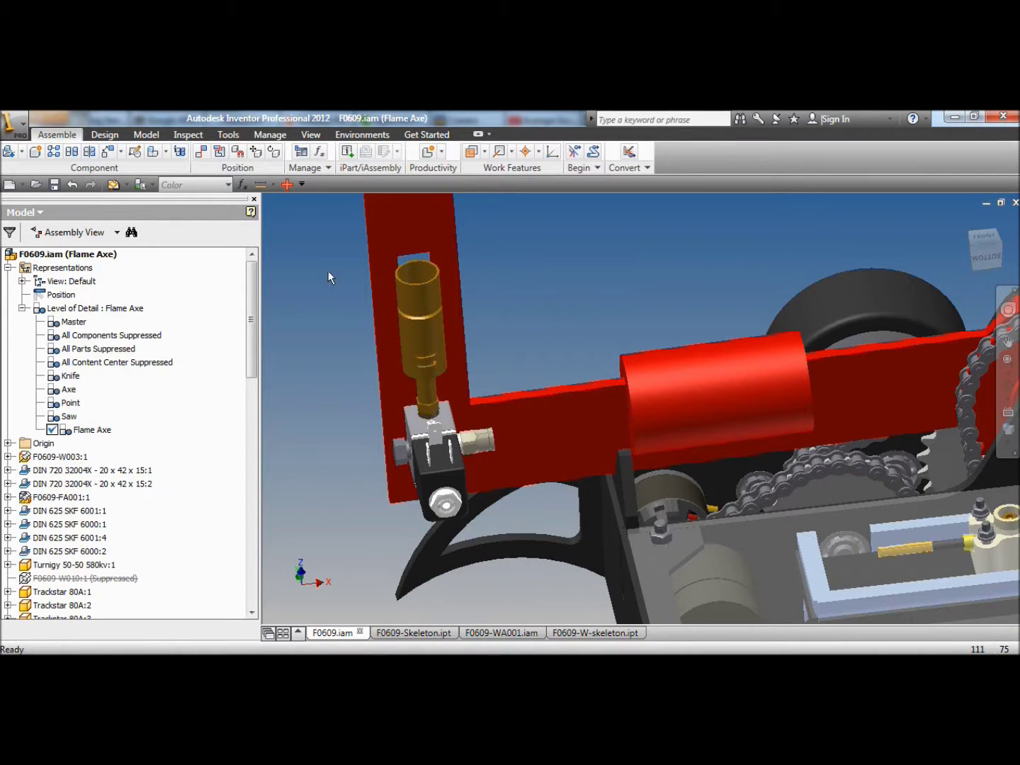
click(1008, 384)
drag(769, 400, 689, 439)
right_click(597, 268)
click(616, 276)
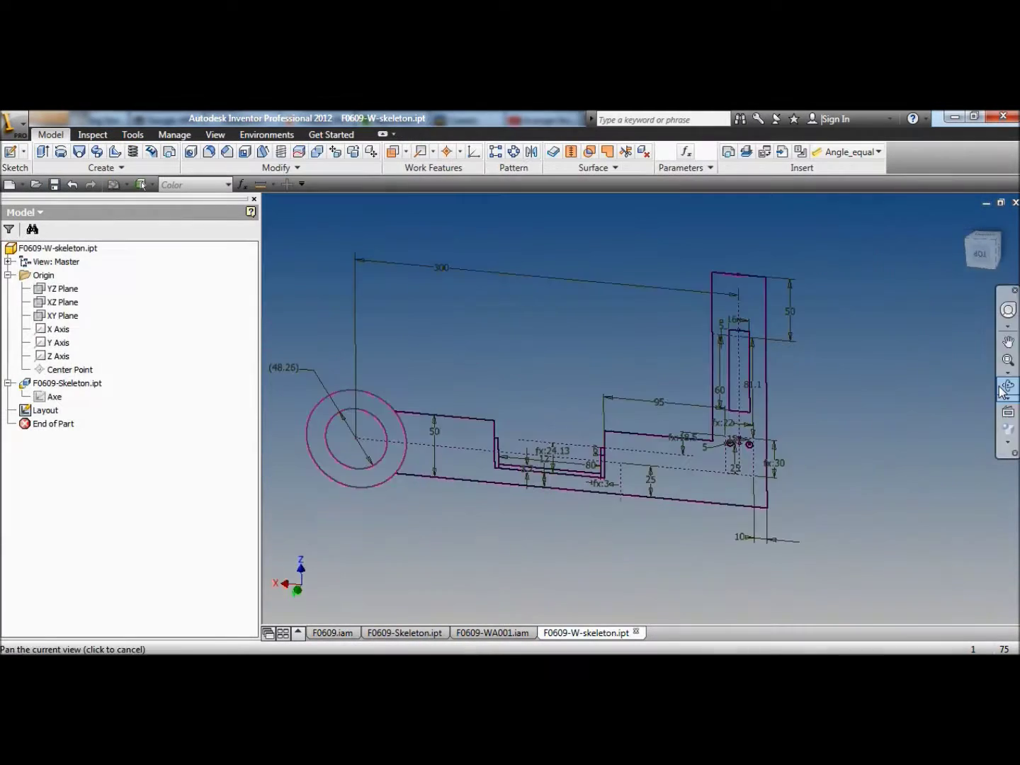
- Create a skeleton work plane offset from the XZ plane by half the plate thickness minus Valve_Front_to_Inlet, name it WP CL Valve Inlet and save
right_click(616, 347)
click(632, 356)
click(393, 152)
click(63, 303)
drag(504, 511, 448, 541)
click(464, 554)
click(521, 452)
click(475, 526)
key(Home)
text(()
key(End)
text(/2)-)
click(618, 482)
click(645, 557)
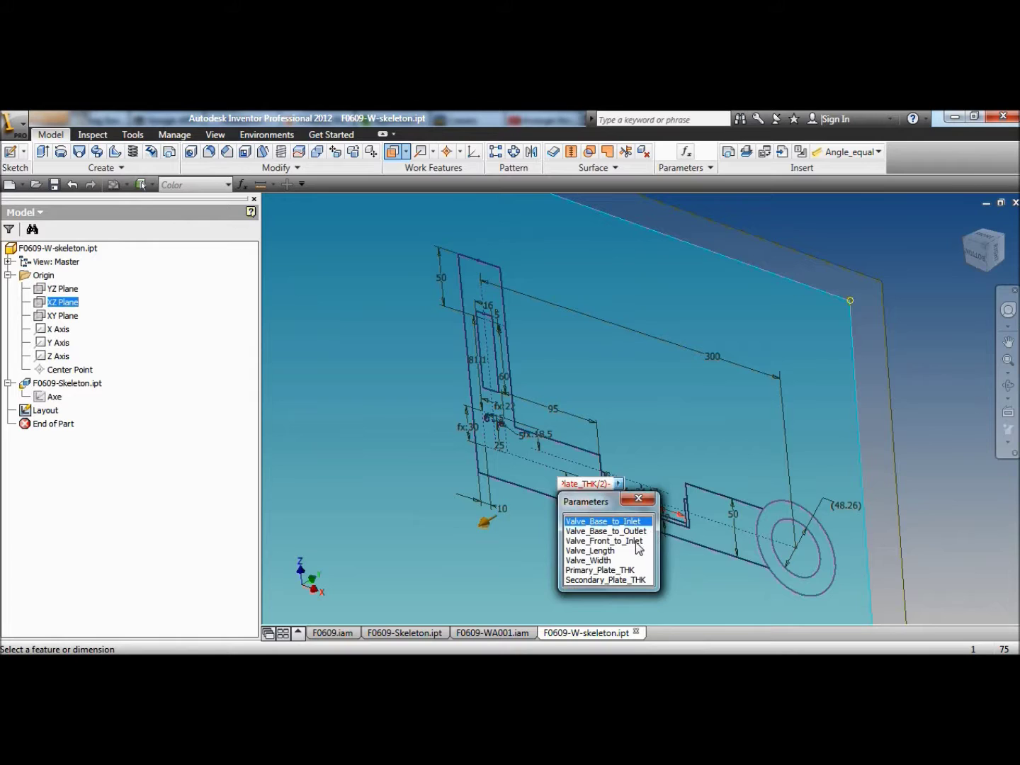
click(635, 543)
key(Return)
click(71, 428)
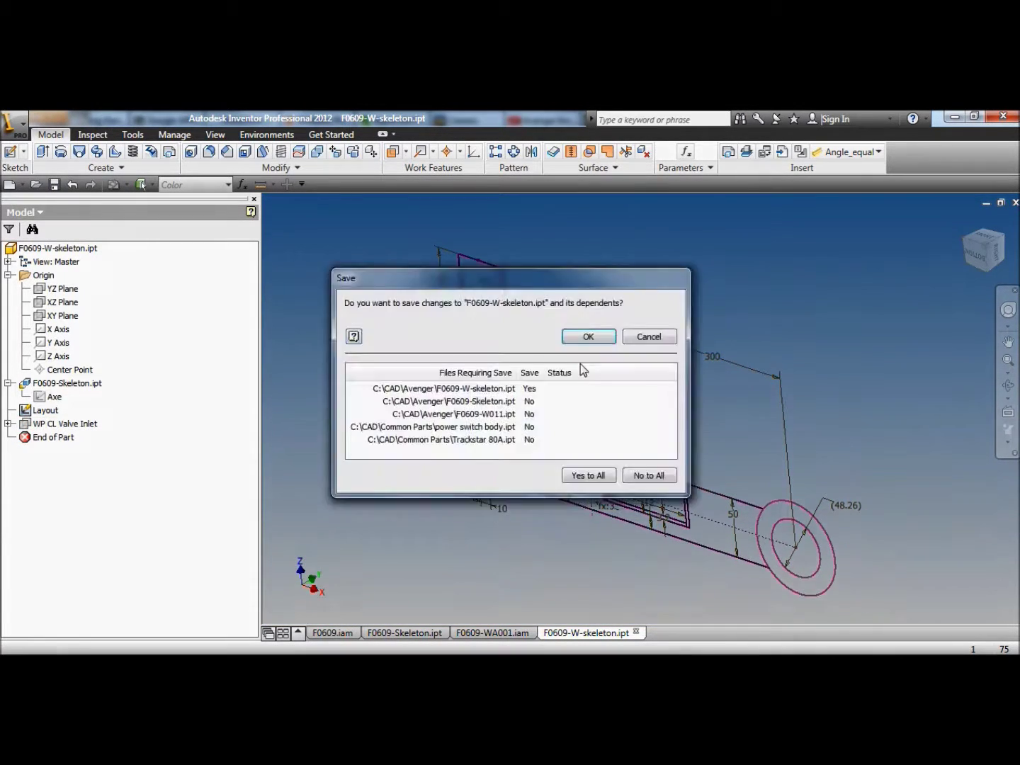
click(585, 334)
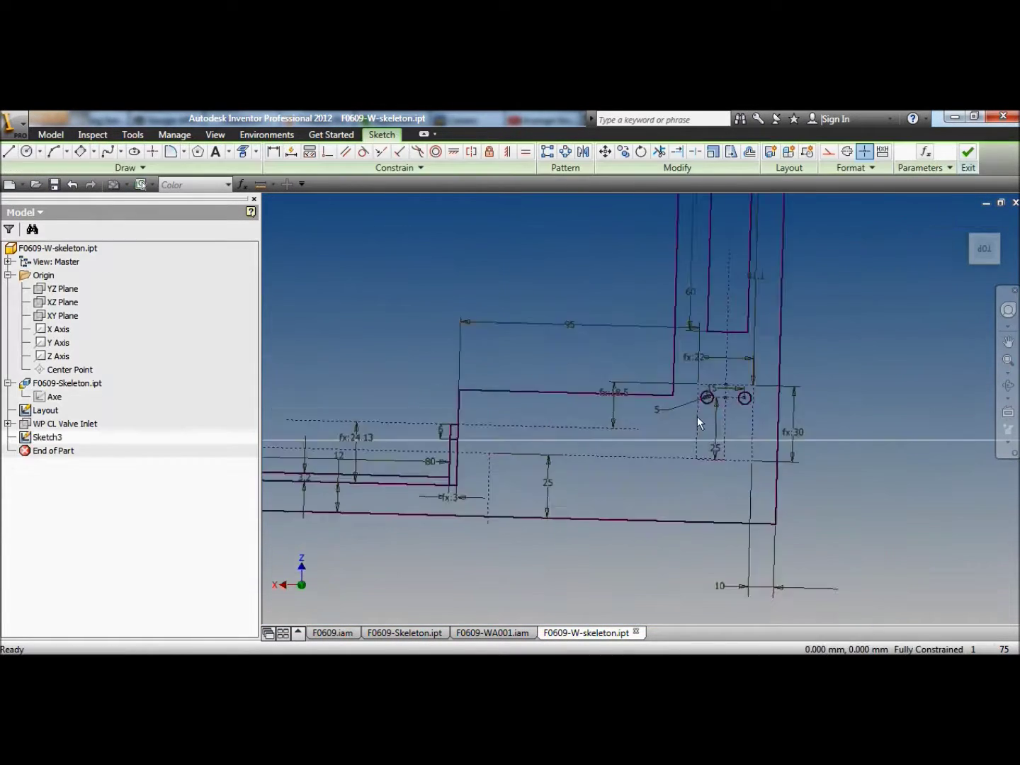
- Sketch a thin pipe profile on WP CL Valve Inlet, 1 mm thick, with its outer edge 3.15 mm from the dashed centre line
click(516, 420)
click(685, 426)
click(680, 410)
click(346, 151)
click(556, 423)
click(348, 155)
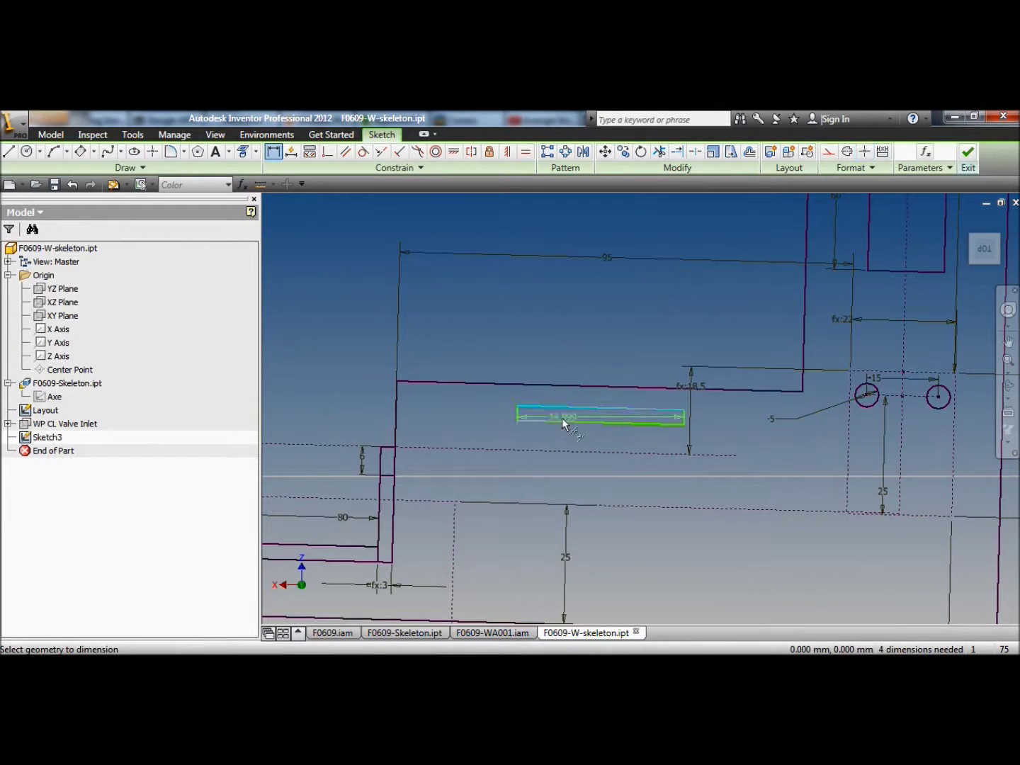
click(562, 417)
click(593, 449)
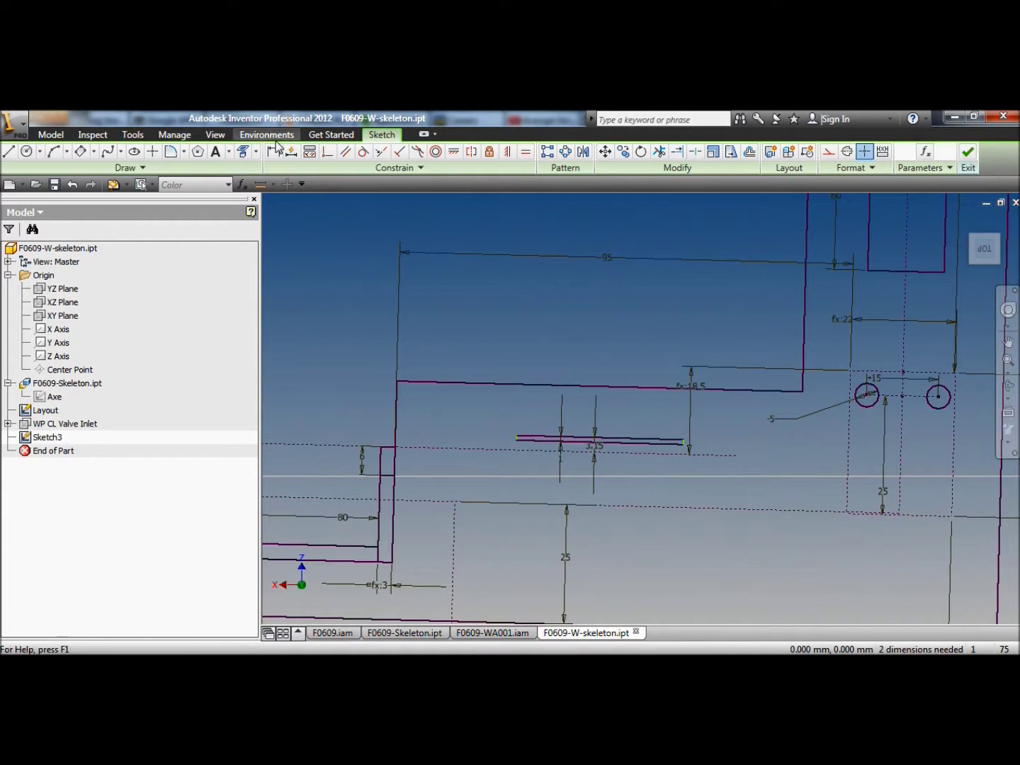
- Locate the pipe profile's ends with dimensions of 24.5 mm from the valve centre line and 41.5 mm towards the recess, and finish the sketch
click(274, 150)
click(733, 430)
key(Return)
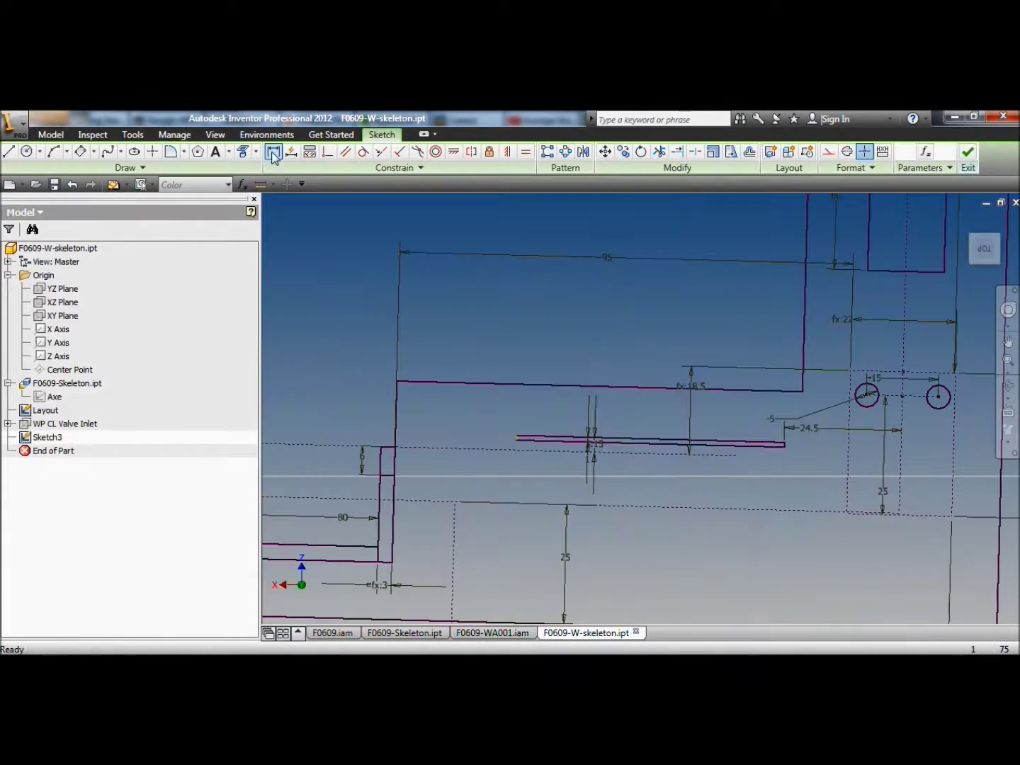
text(4)
key(Return)
right_click(319, 251)
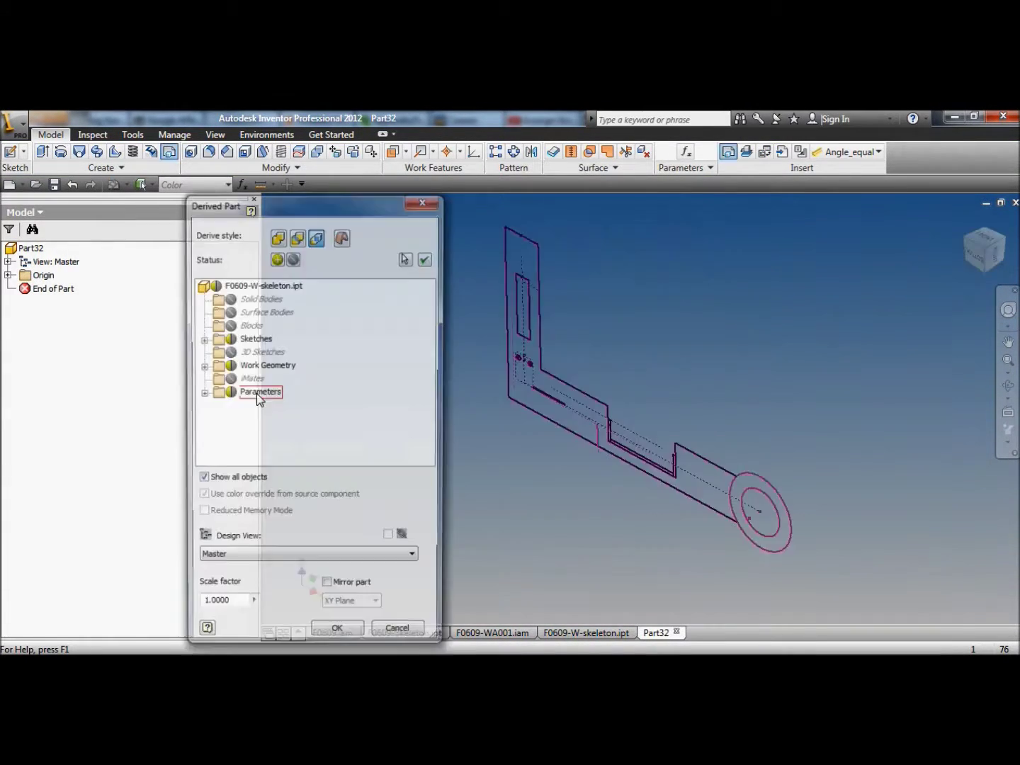
- Derive the pipe sketch from F0609-W-skeleton into the new part, revolve it into a tube and save the part as F0609-W022
click(201, 339)
click(248, 380)
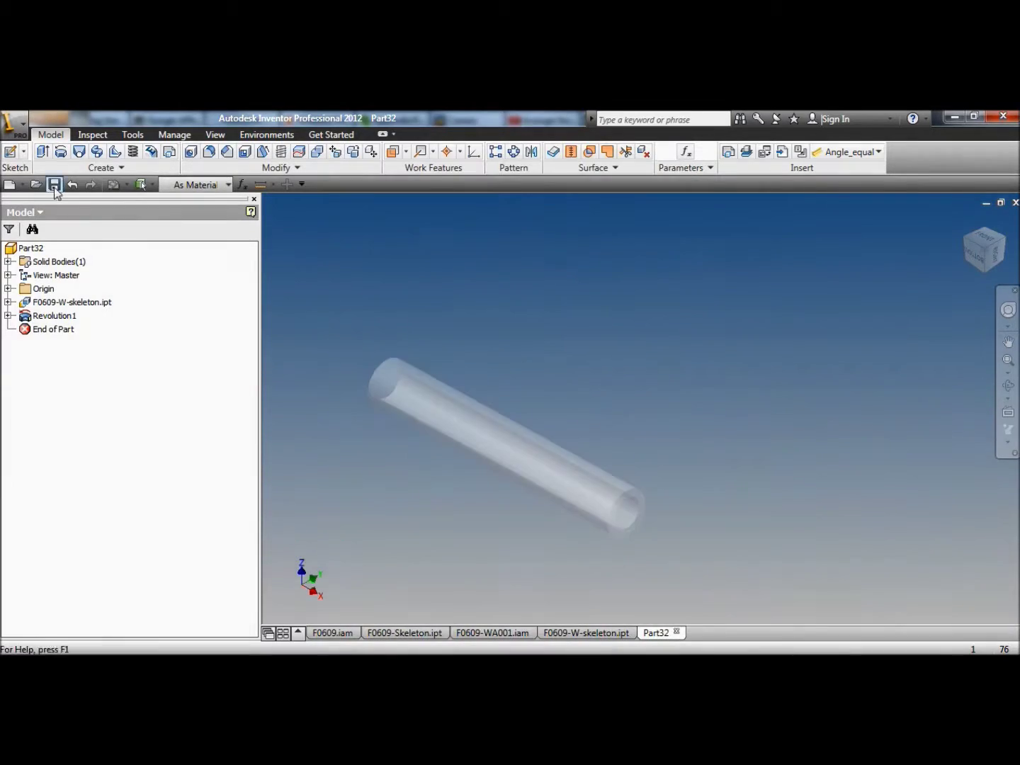
click(54, 186)
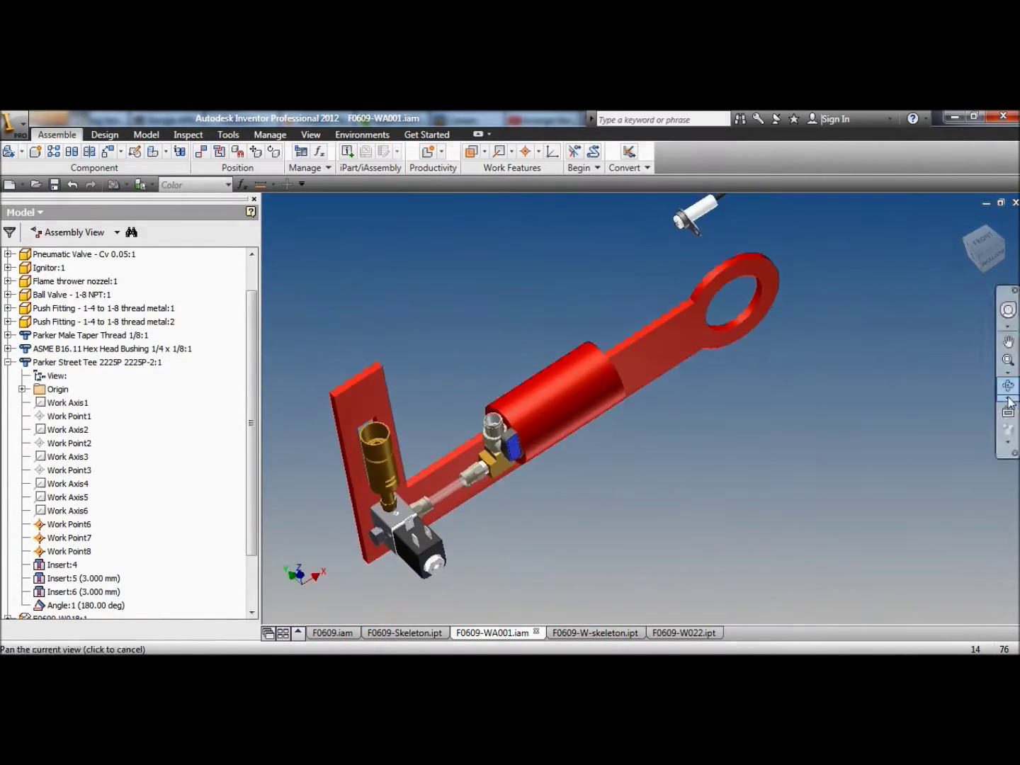
- Inspect the tube, ball valve and hex bushing at the red cylinder's end in F0609-WA001 close up
click(1007, 387)
drag(559, 424, 517, 333)
scroll(416, 518, up, 4)
drag(470, 506, 521, 538)
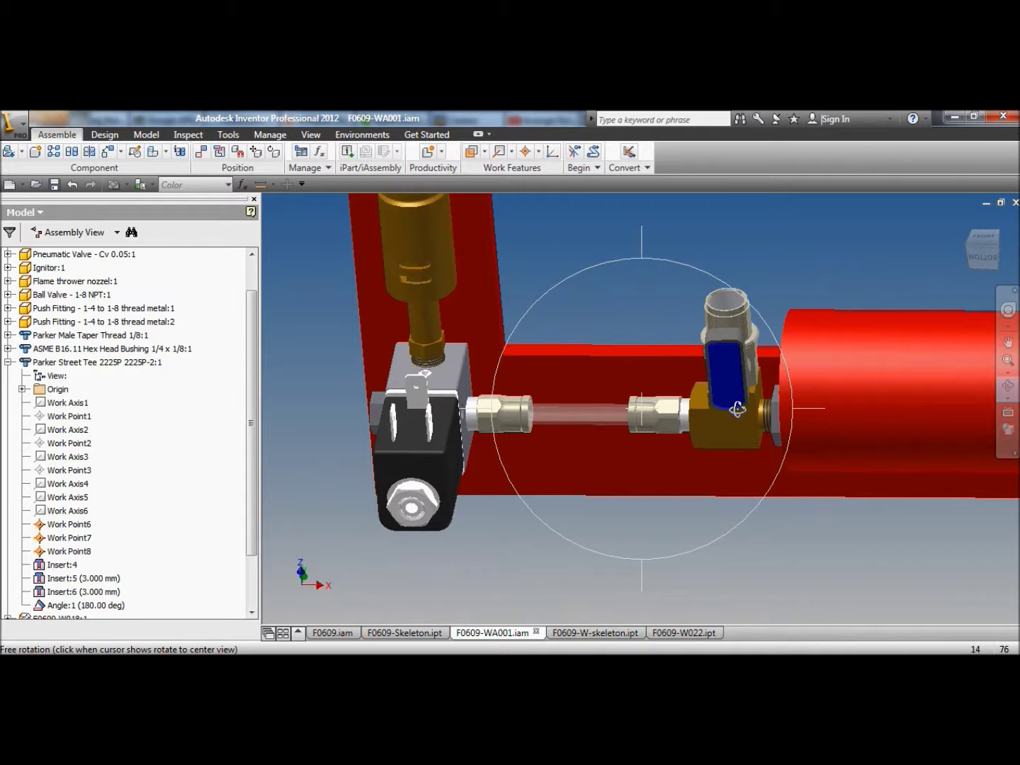
drag(755, 424, 864, 337)
middle_drag(667, 398, 755, 184)
drag(723, 297, 768, 282)
scroll(622, 412, up, 4)
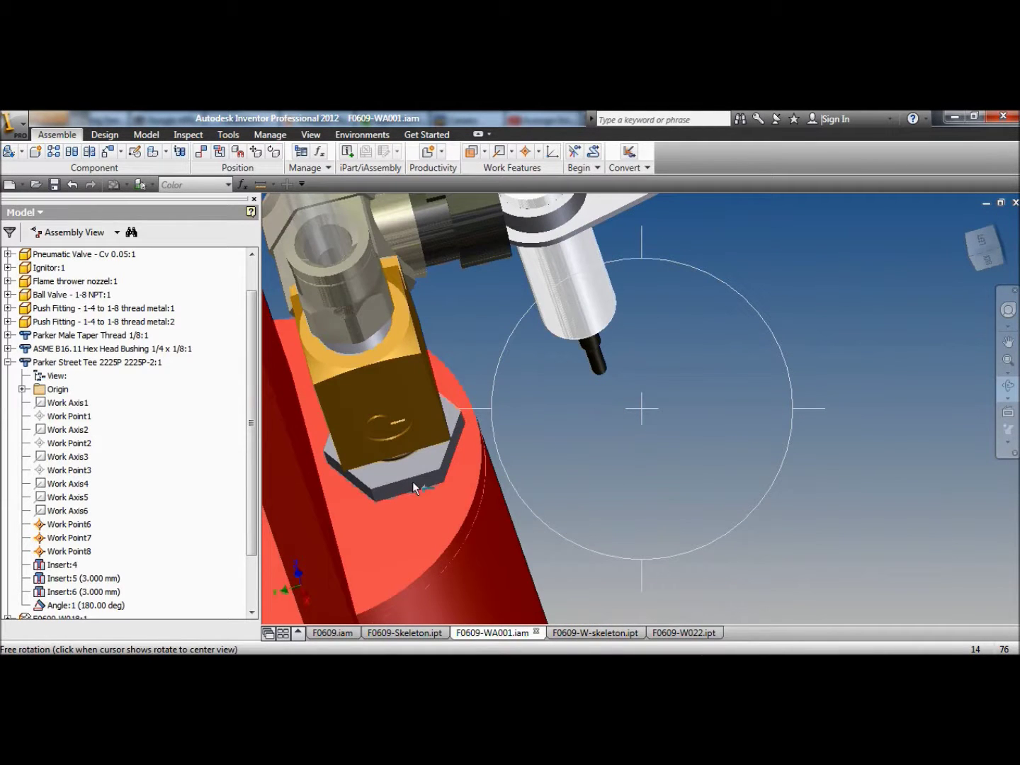
drag(583, 425, 569, 432)
drag(584, 368, 602, 355)
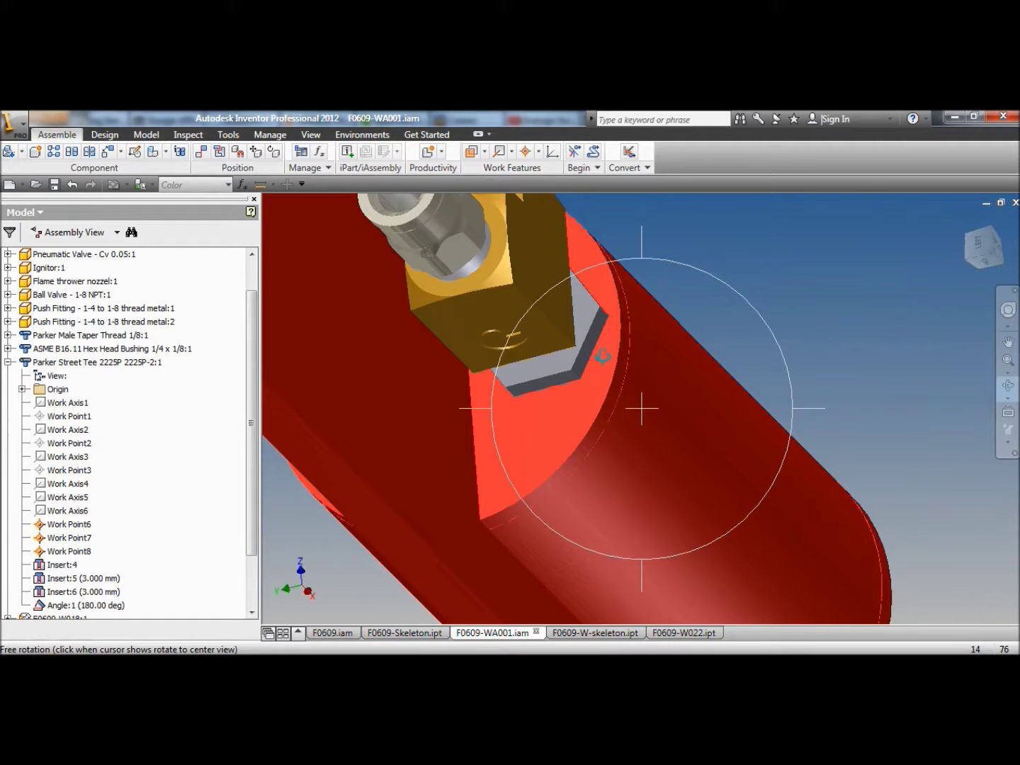
drag(601, 348, 575, 340)
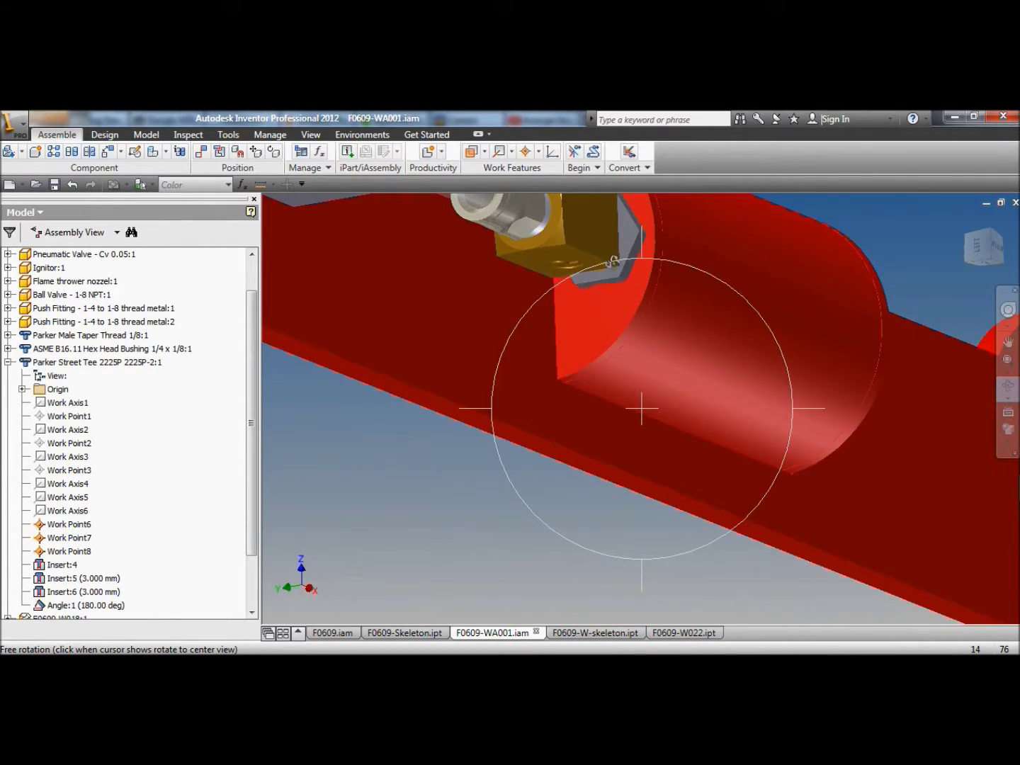
- Examine from several angles how the hex bushing and red cylinder sit against the flame axe arm
middle_drag(613, 262, 575, 343)
drag(574, 343, 558, 276)
drag(670, 412, 635, 517)
scroll(583, 307, up, 2)
middle_drag(584, 308, 588, 455)
mouse_move(670, 380)
mouse_down()
mouse_move(653, 353)
mouse_move(621, 349)
mouse_move(670, 373)
mouse_up()
drag(670, 271, 622, 373)
drag(603, 303, 662, 424)
scroll(662, 424, up, 2)
middle_drag(661, 426, 673, 481)
drag(623, 438, 597, 402)
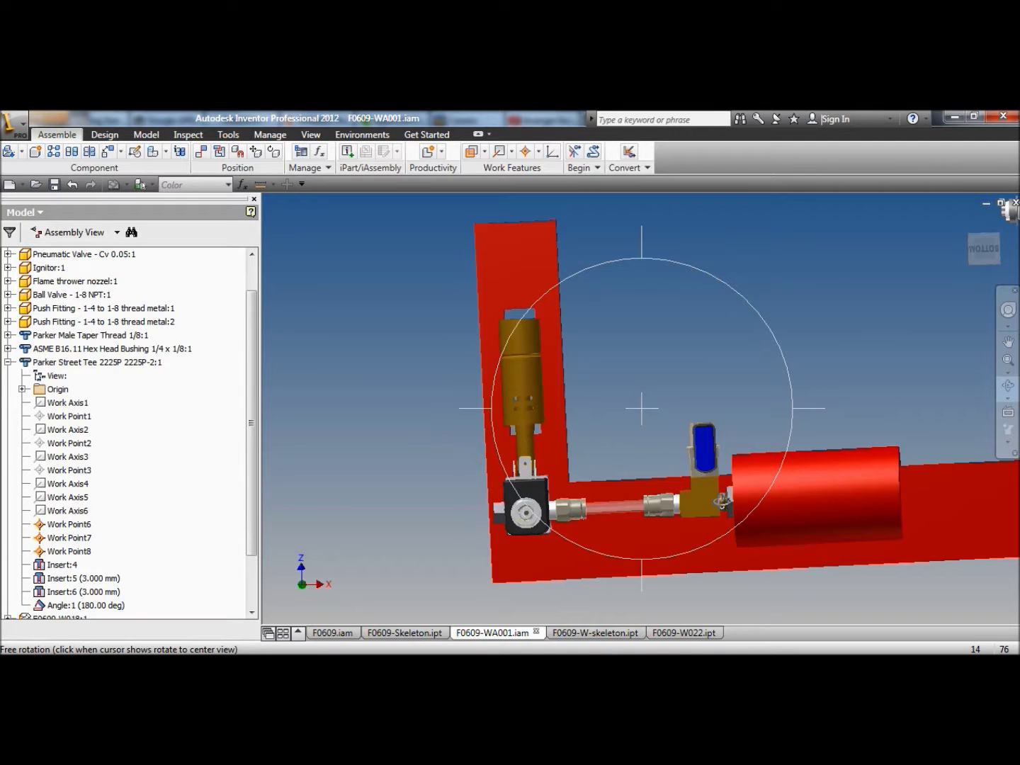
- Review the complete line from the red cylinder through the valves to the nozzle in a wider view of the weapon
mouse_move(696, 493)
mouse_down()
mouse_move(726, 522)
mouse_move(722, 536)
mouse_move(676, 521)
mouse_move(699, 531)
mouse_move(699, 502)
mouse_up()
drag(648, 457, 653, 546)
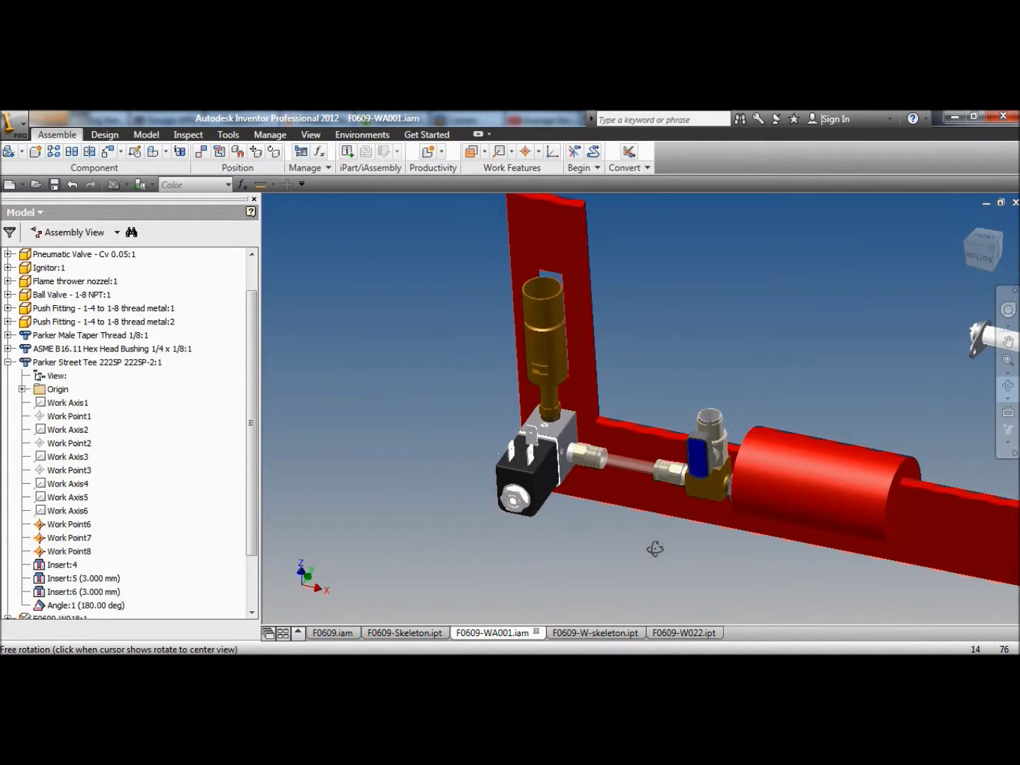
mouse_move(648, 439)
mouse_down()
mouse_move(639, 410)
mouse_move(653, 434)
mouse_up()
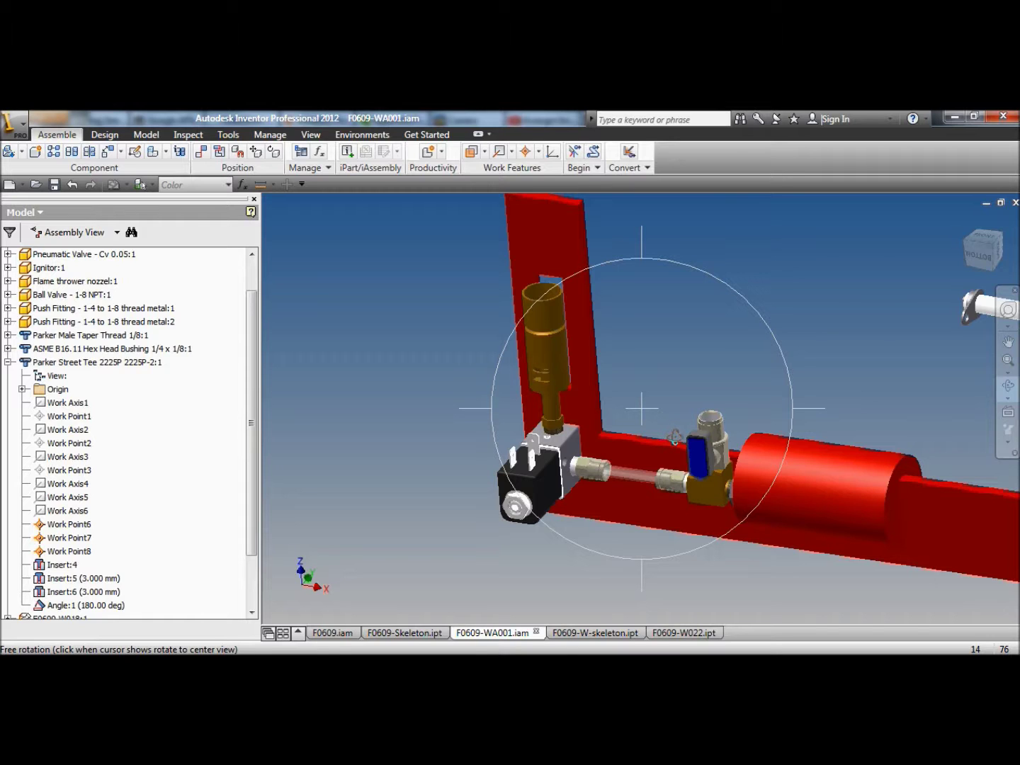
mouse_move(673, 437)
mouse_down()
mouse_move(766, 406)
mouse_move(675, 447)
mouse_up()
scroll(674, 444, down, 2)
key(Escape)
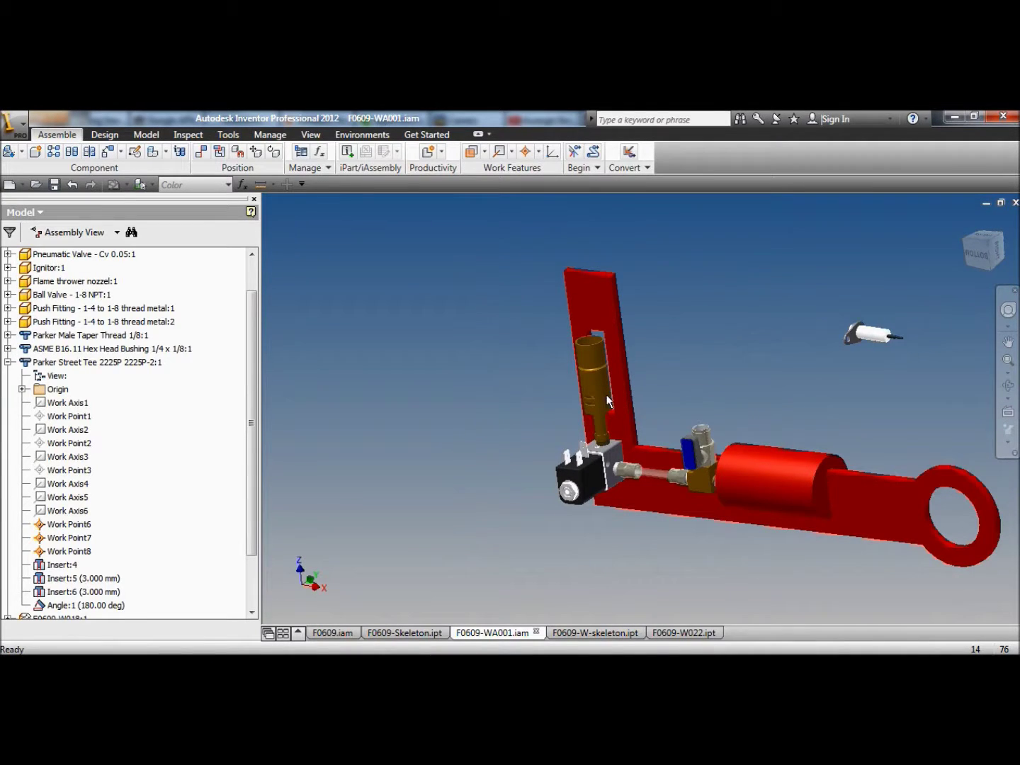
- Inspect the fitted tube, valves and nozzle on the robot in F0609.iam from several angles
click(324, 632)
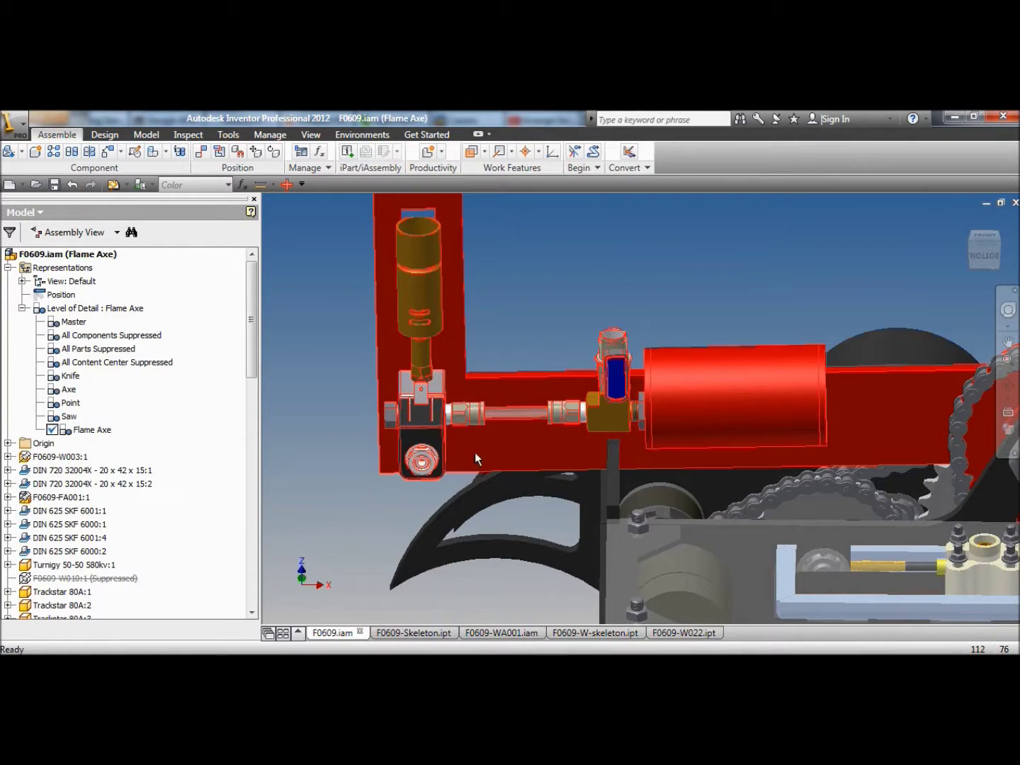
click(1014, 394)
drag(583, 482, 474, 506)
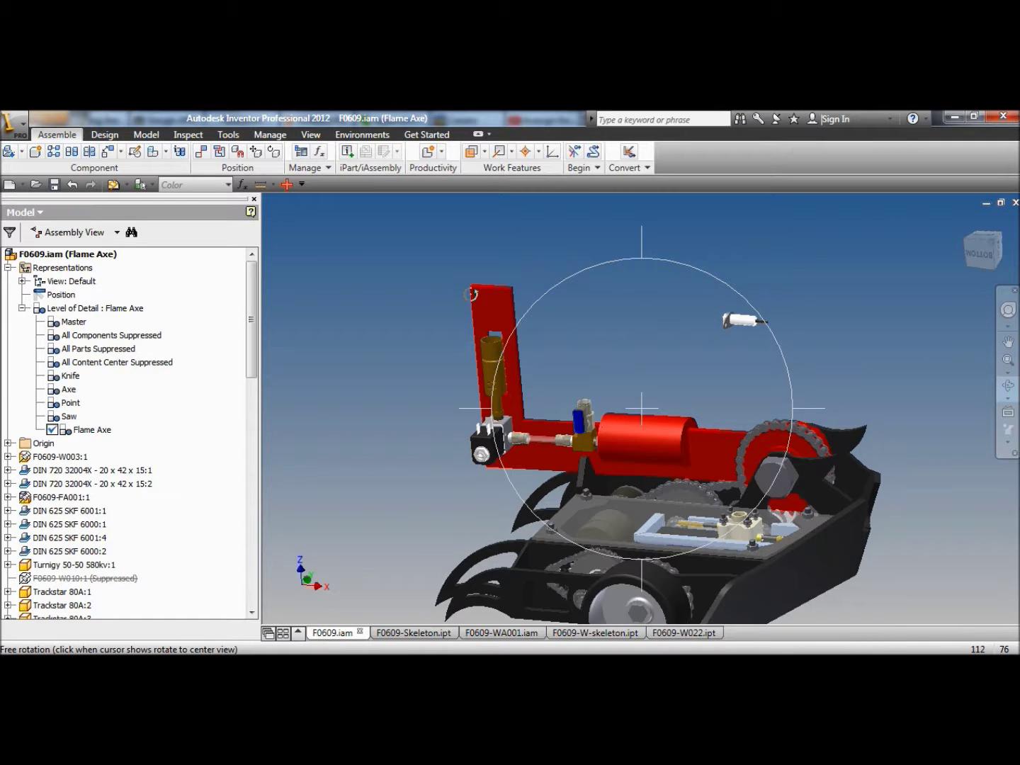
scroll(471, 294, up, 2)
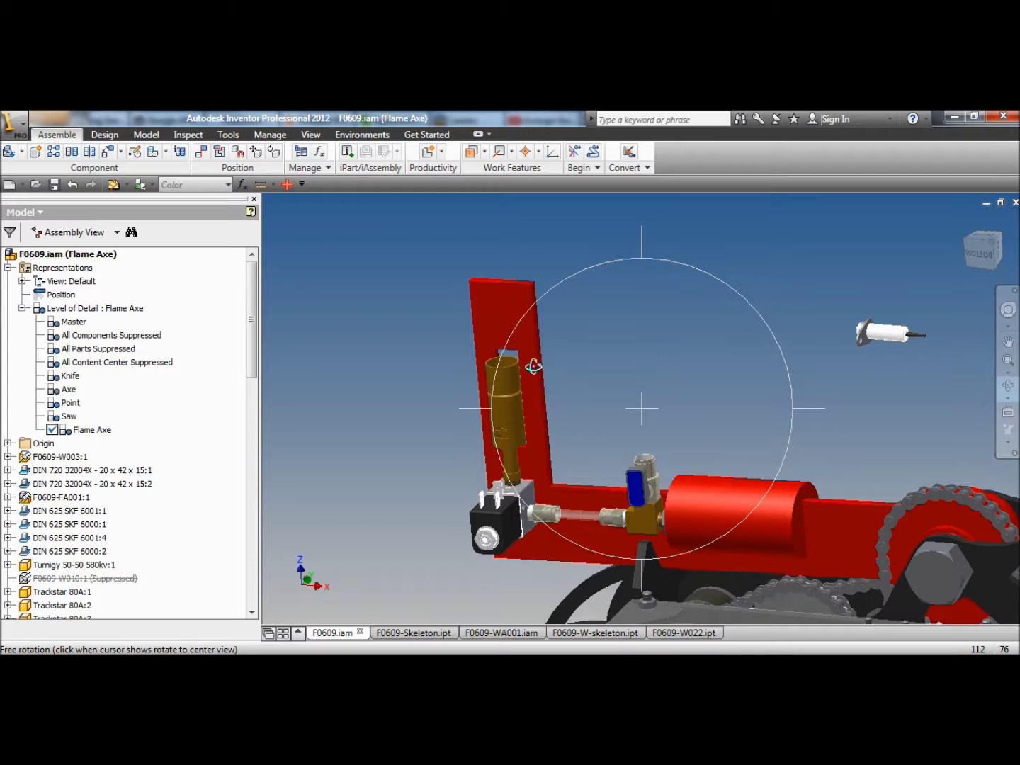
drag(510, 350, 540, 328)
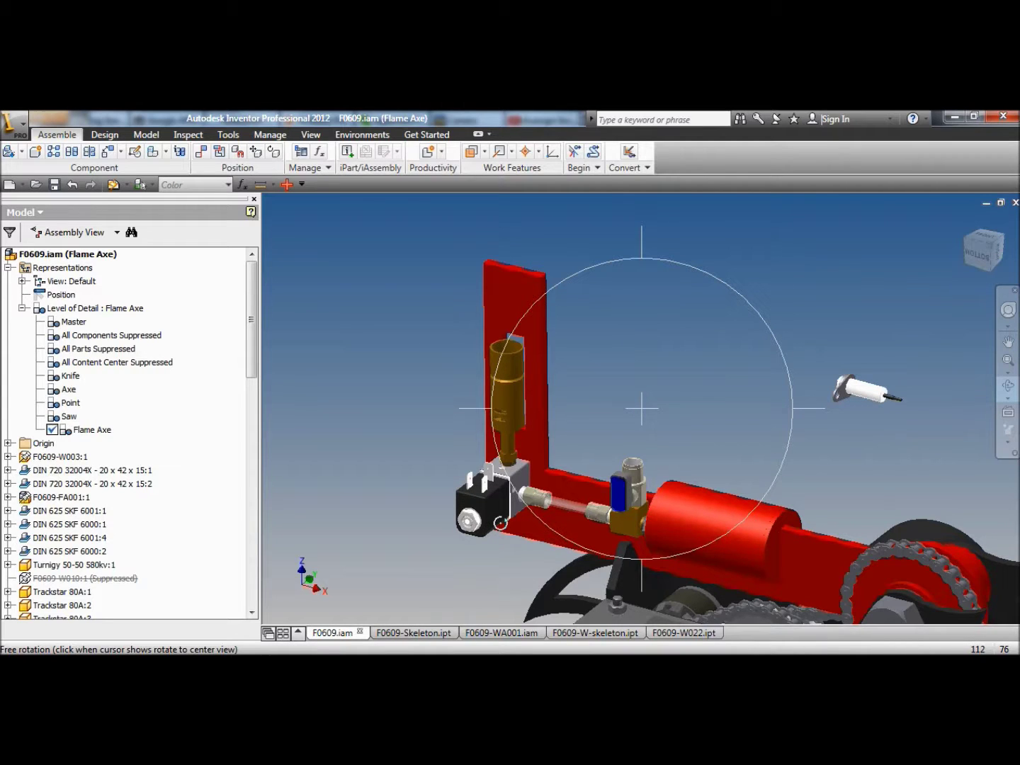
drag(593, 469, 541, 360)
drag(501, 405, 645, 447)
key(Escape)
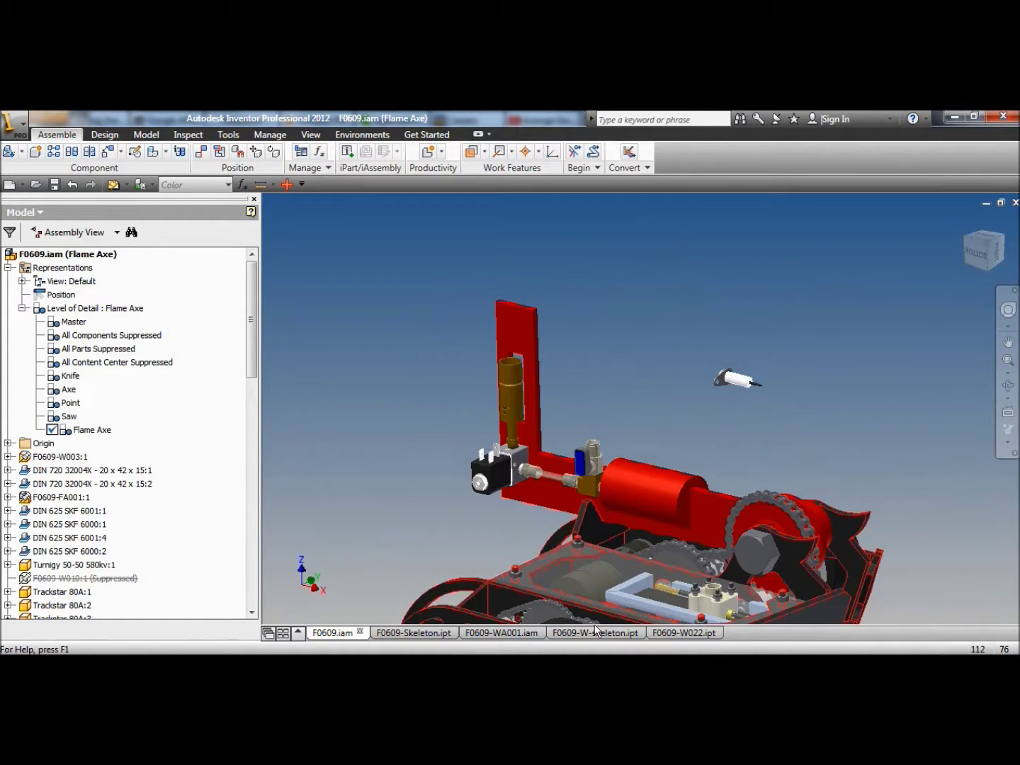
- Check the updated mass and inertia in the physical iProperties of F0609-WA001
click(514, 633)
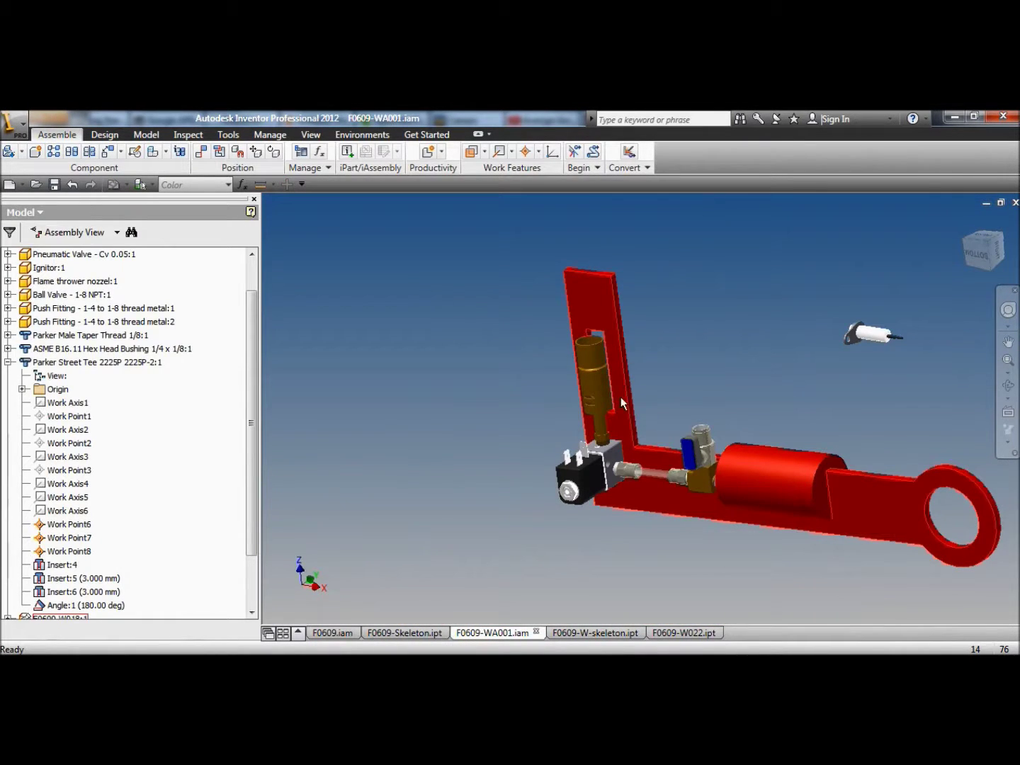
click(13, 122)
click(59, 410)
click(579, 179)
click(607, 211)
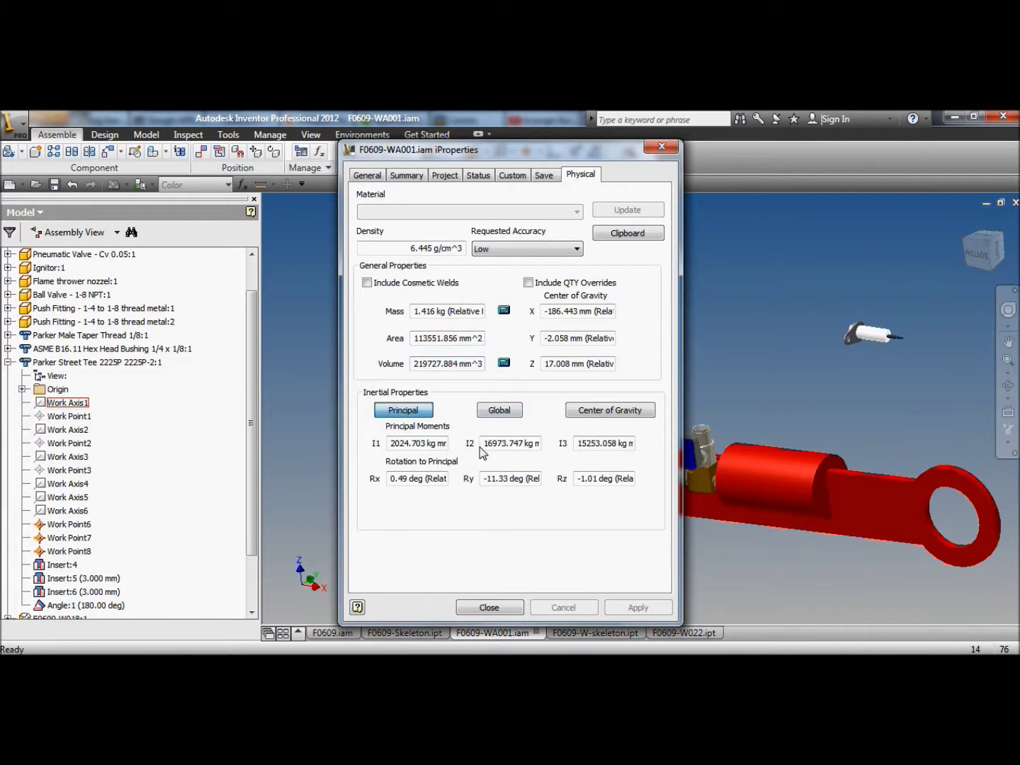
click(490, 608)
middle_drag(467, 406, 424, 398)
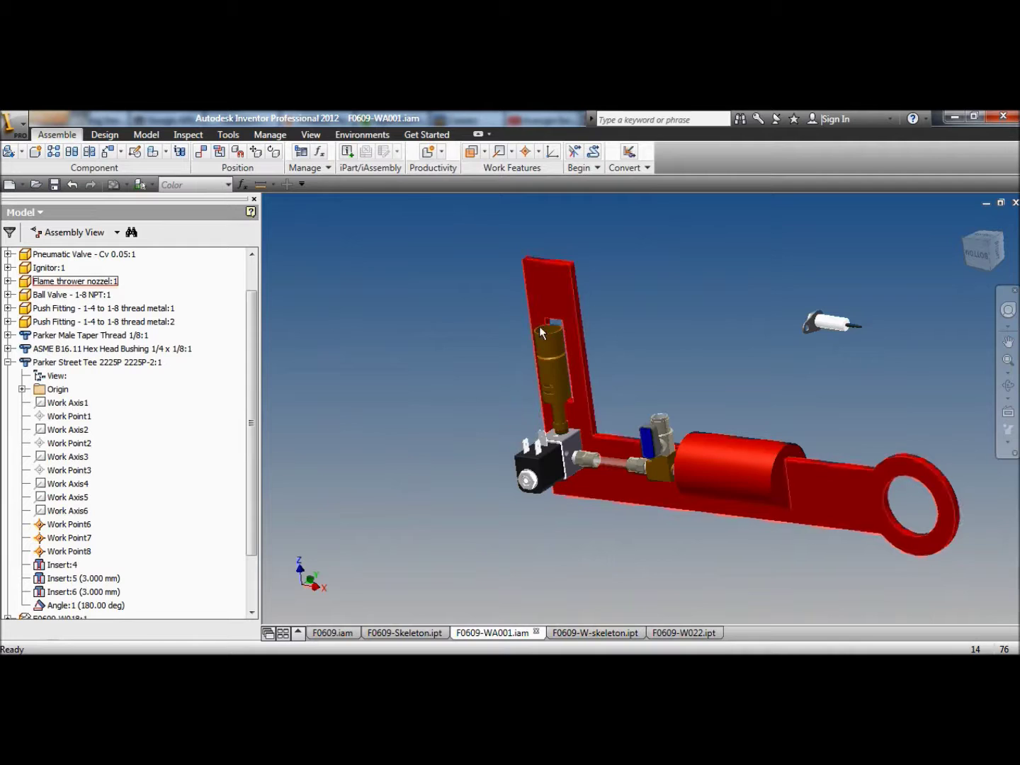
- Close F0609-W022 and set the distance from the upright's end to the nozzle slot to 30 mm in the skeleton layout
click(681, 635)
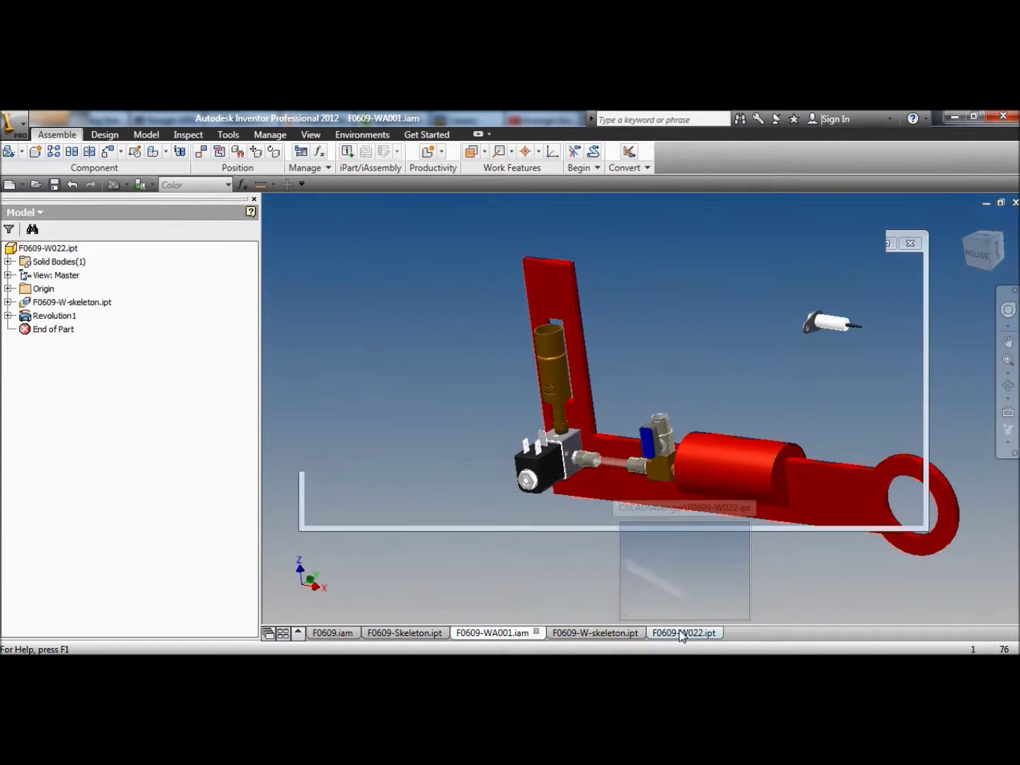
click(714, 632)
click(411, 417)
click(488, 633)
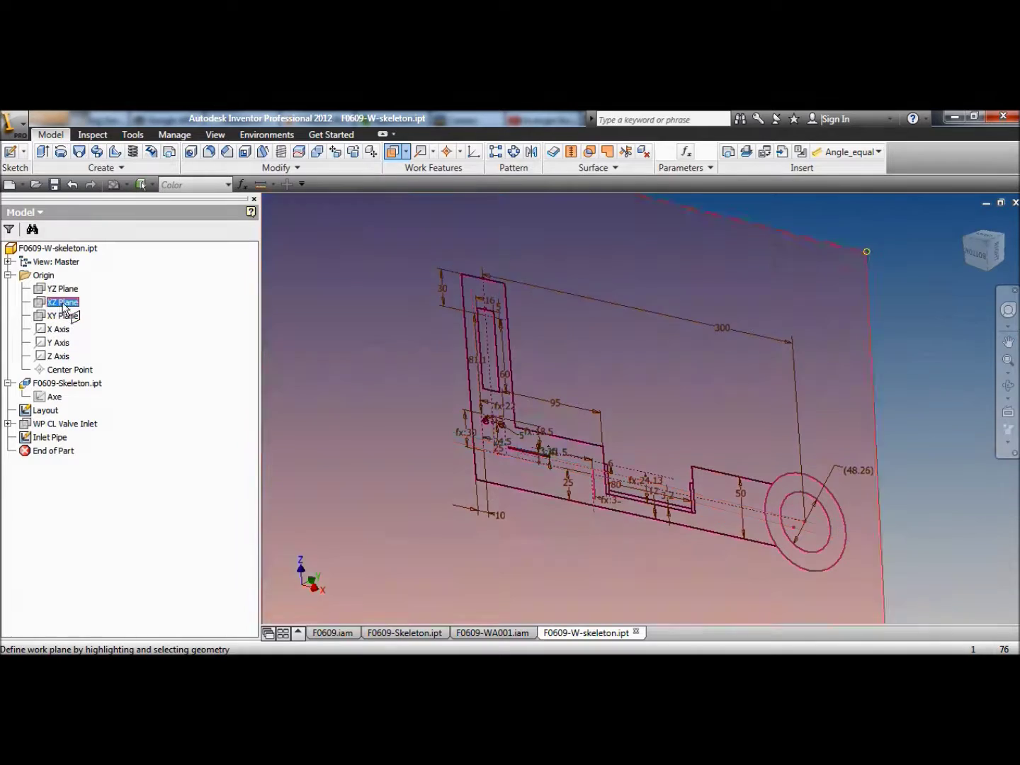
- Create a work plane perpendicular to the XZ plane through the upright's inner edge in F0609-W-skeleton and name it WP Ignitor Plate
click(63, 304)
click(507, 311)
right_click(492, 237)
double_click(71, 451)
text(WP Ignitor Plate)
key(Return)
- Start a sketch on WP Ignitor Plate and project reference geometry from the arm layout
right_click(74, 451)
click(106, 451)
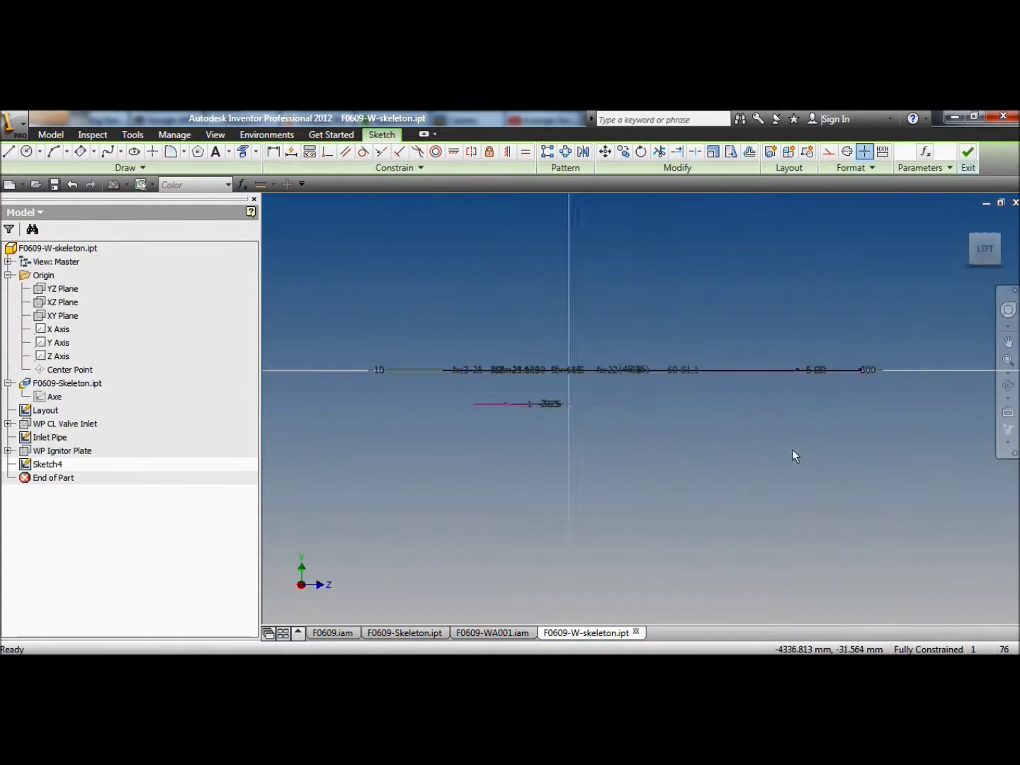
shift+middle_drag(793, 453, 654, 291)
click(244, 151)
scroll(589, 322, up, 4)
scroll(592, 323, down, 3)
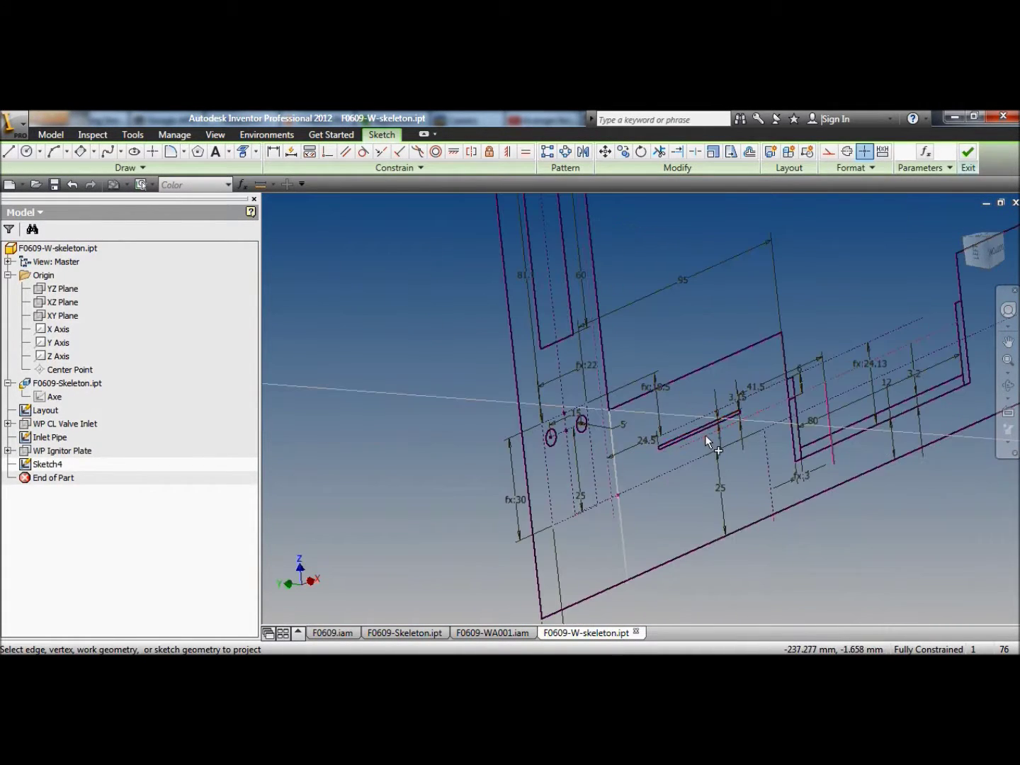
scroll(704, 437, down, 3)
click(516, 225)
click(566, 265)
click(597, 549)
click(559, 548)
key(Escape)
click(73, 185)
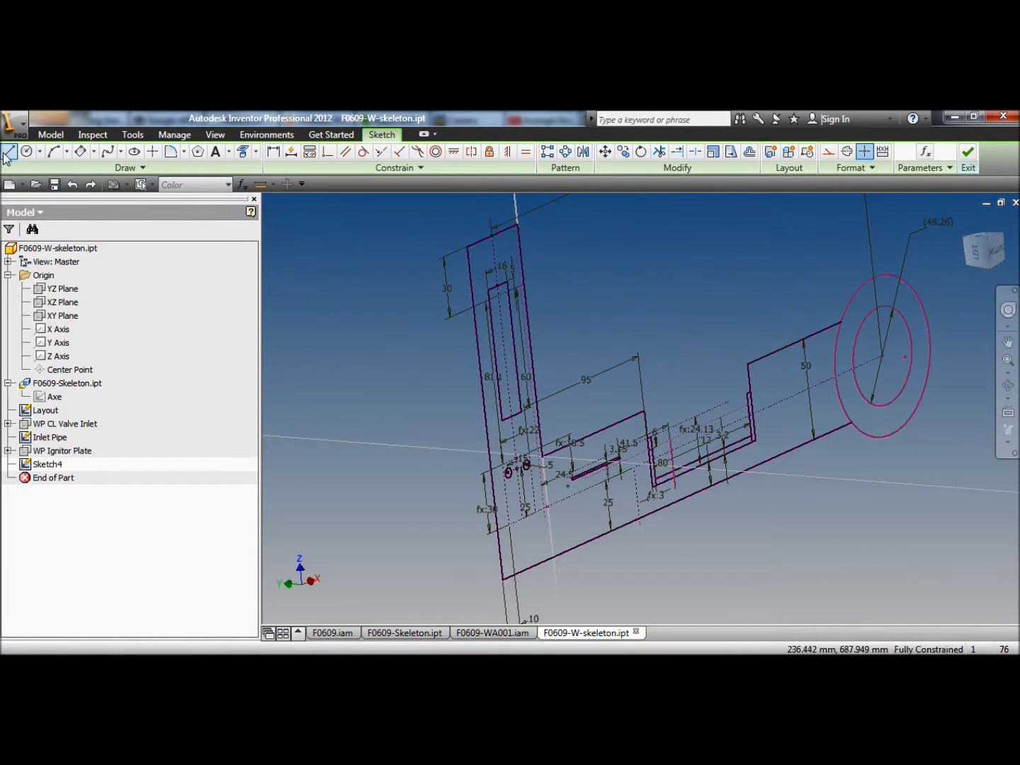
- Sketch a closed, stepped outline for the ignitor plate along the upright, with one angled upper corner, and apply geometric constraints to it
click(540, 227)
click(589, 288)
click(615, 549)
click(566, 545)
click(556, 429)
click(523, 428)
click(501, 223)
click(398, 152)
click(326, 247)
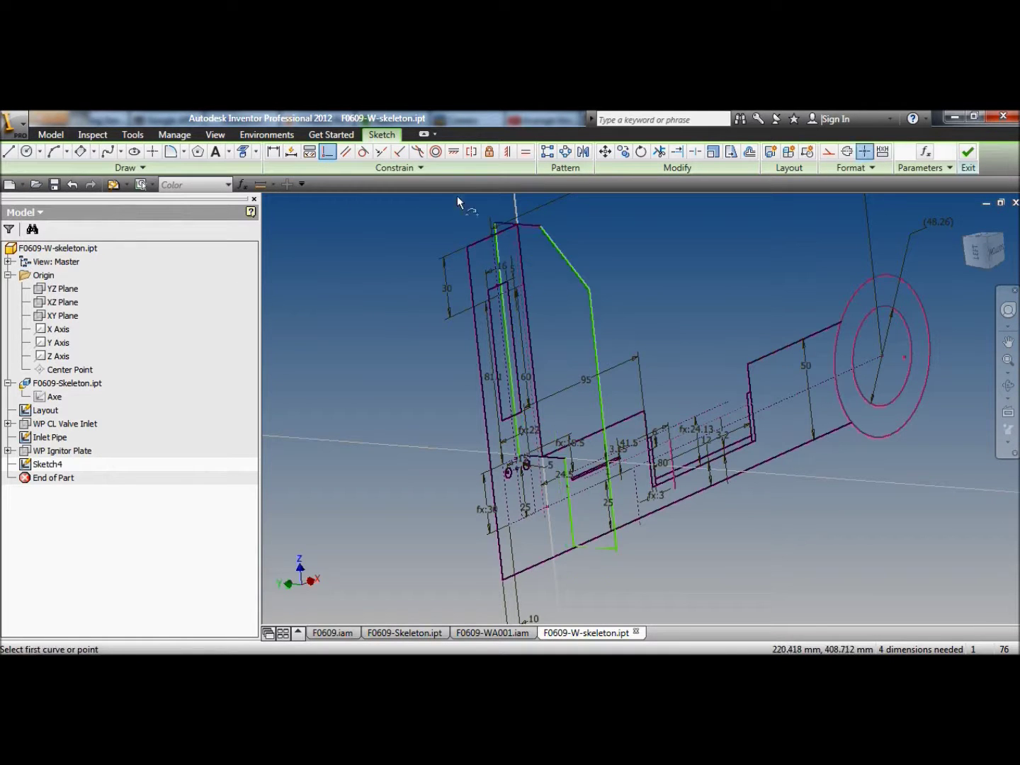
- Dimension the short upper edge of the ignitor plate outline and drive its length with Primary_Plate_THK
click(274, 152)
click(498, 257)
click(520, 256)
click(489, 206)
click(530, 354)
scroll(539, 462, up, 5)
scroll(539, 463, down, 4)
click(497, 284)
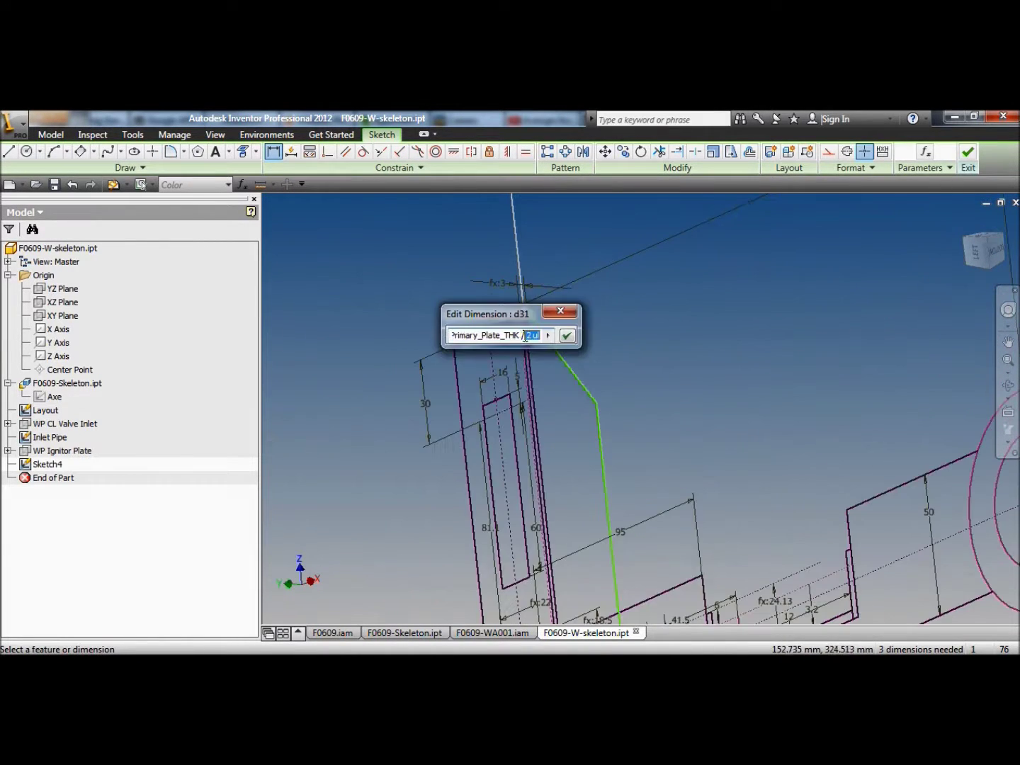
click(566, 335)
- Link the ignitor part's exported parameters into F0609-W-skeleton
key(l)
key(Escape)
click(922, 155)
click(178, 528)
click(516, 269)
drag(584, 299, 586, 341)
double_click(344, 322)
double_click(314, 365)
click(407, 463)
click(732, 528)
- Set up the two ignitor holes with linked ignitor parameters: diameters 12.4 mm and 5 mm, centres 15 mm apart
key(d)
click(573, 275)
click(613, 223)
click(653, 316)
click(717, 422)
click(603, 510)
click(673, 316)
click(583, 366)
click(693, 308)
click(698, 405)
click(729, 527)
click(658, 552)
click(717, 405)
click(668, 476)
- Position the larger ignitor hole 10 mm above the projected reference point and set the sloped corner's angle to 30 degrees
scroll(513, 345, down, 3)
click(602, 309)
click(766, 289)
text(10)
key(Return)
scroll(764, 463, up, 3)
click(707, 343)
scroll(652, 263, down, 5)
click(666, 334)
click(780, 364)
text(30)
key(Return)
scroll(746, 342, up, 4)
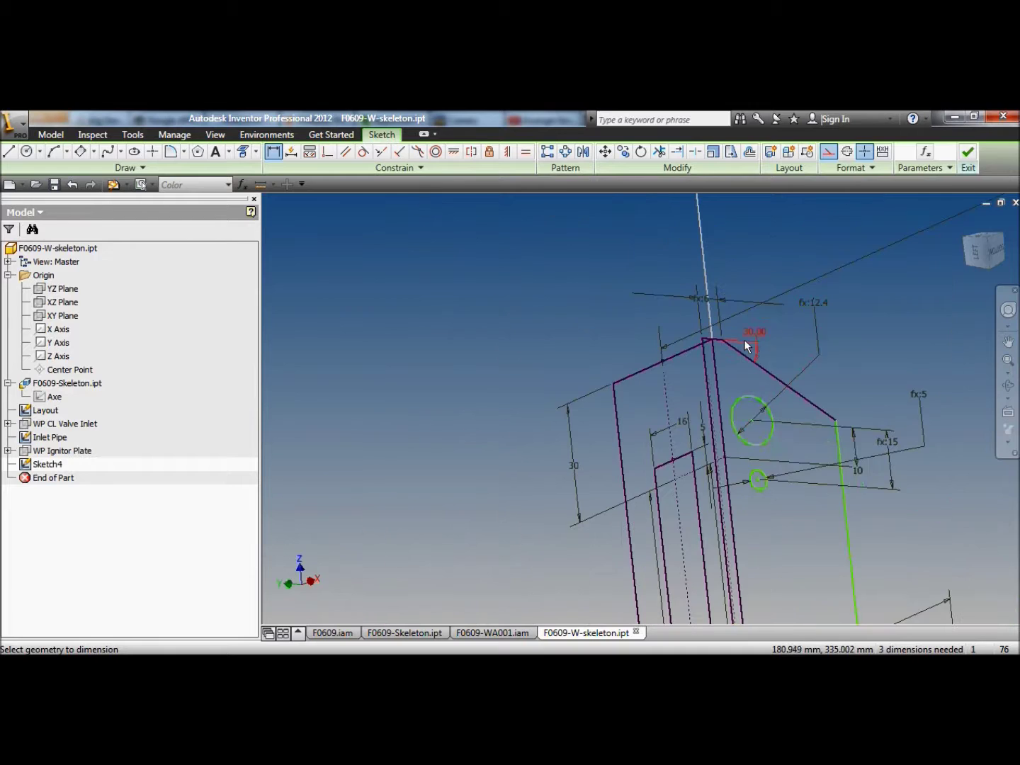
- Place the ignitor holes 16 mm from the plate's outer edge and add a parameter-driven dimension near the upper edge
click(800, 518)
text(16)
key(Return)
click(767, 430)
click(747, 257)
click(783, 311)
click(824, 366)
click(805, 315)
- Constrain the plate's lower edge and sketch a 15 mm diameter pipe clearance hole centred on the inlet pipe
right_click(560, 304)
click(541, 302)
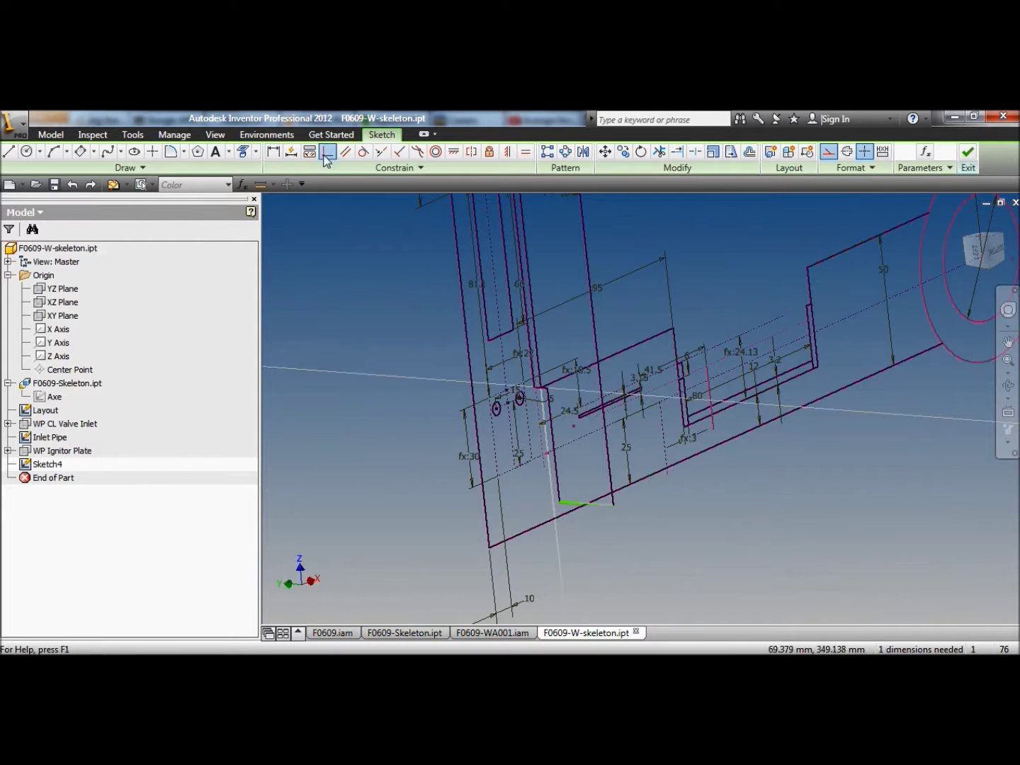
key(c)
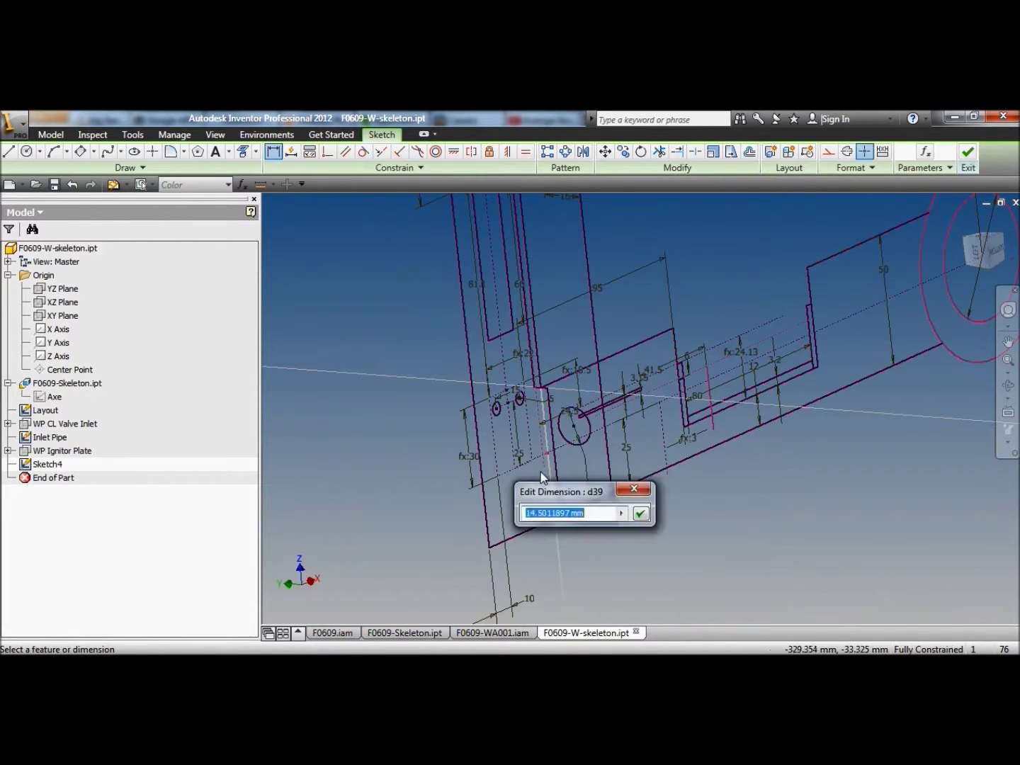
key(Return)
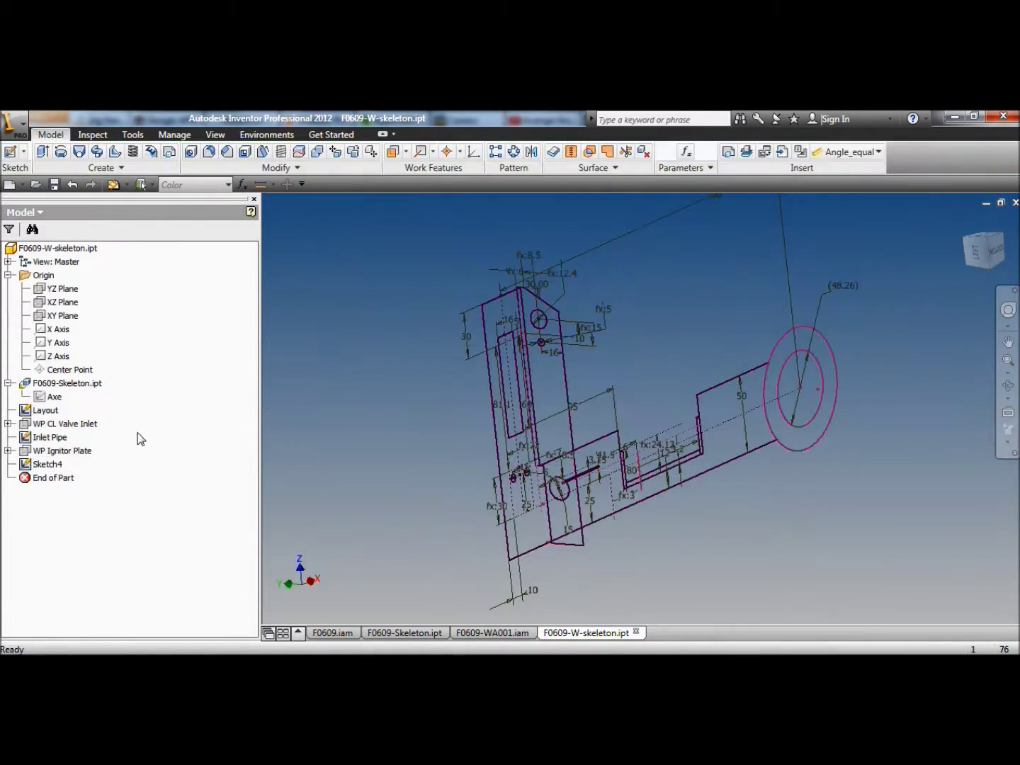
- Create a new part derived from F0609-W-skeleton, extrude the ignitor plate in it and colour it red
key(ctrl+n)
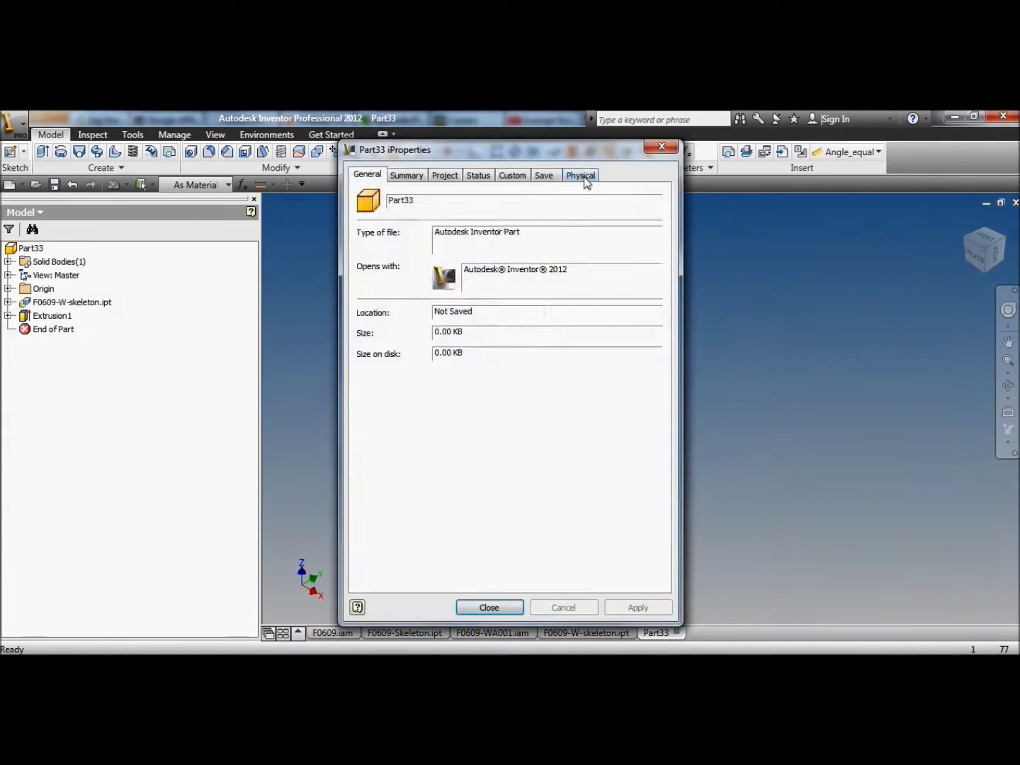
click(583, 174)
click(488, 607)
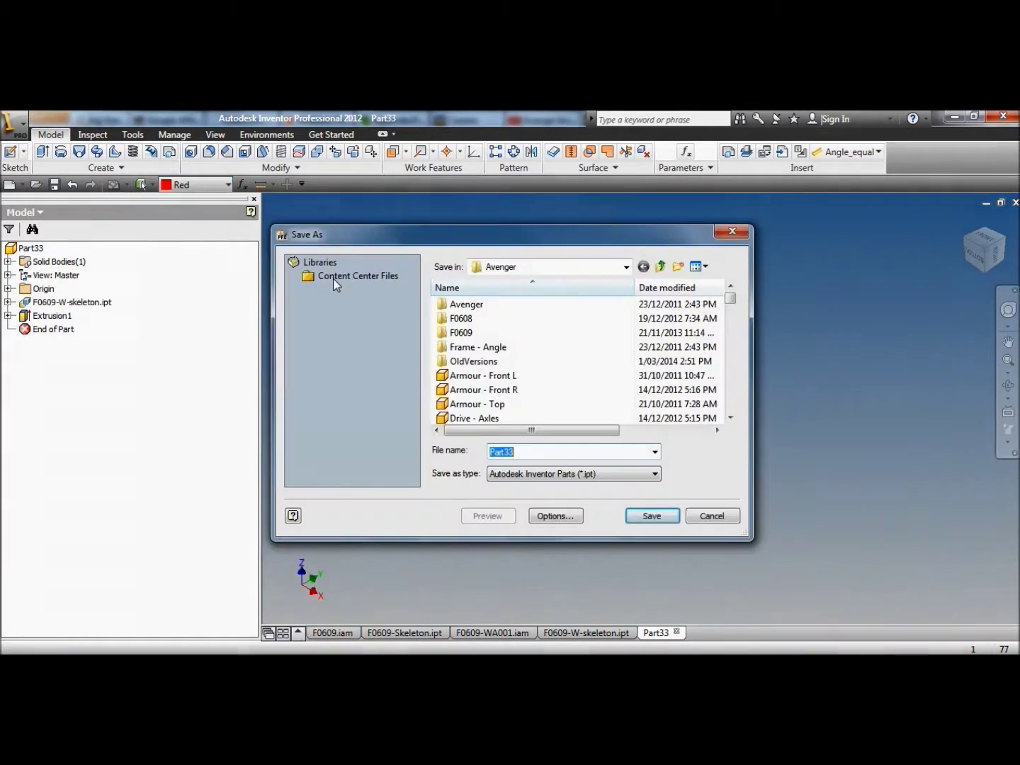
- Save the plate as F0609-W023 and place it in F0609-WA001 with X, Y and Z offsets of 0 mm
scroll(730, 394, down, 3)
text(F0609-W023)
click(651, 516)
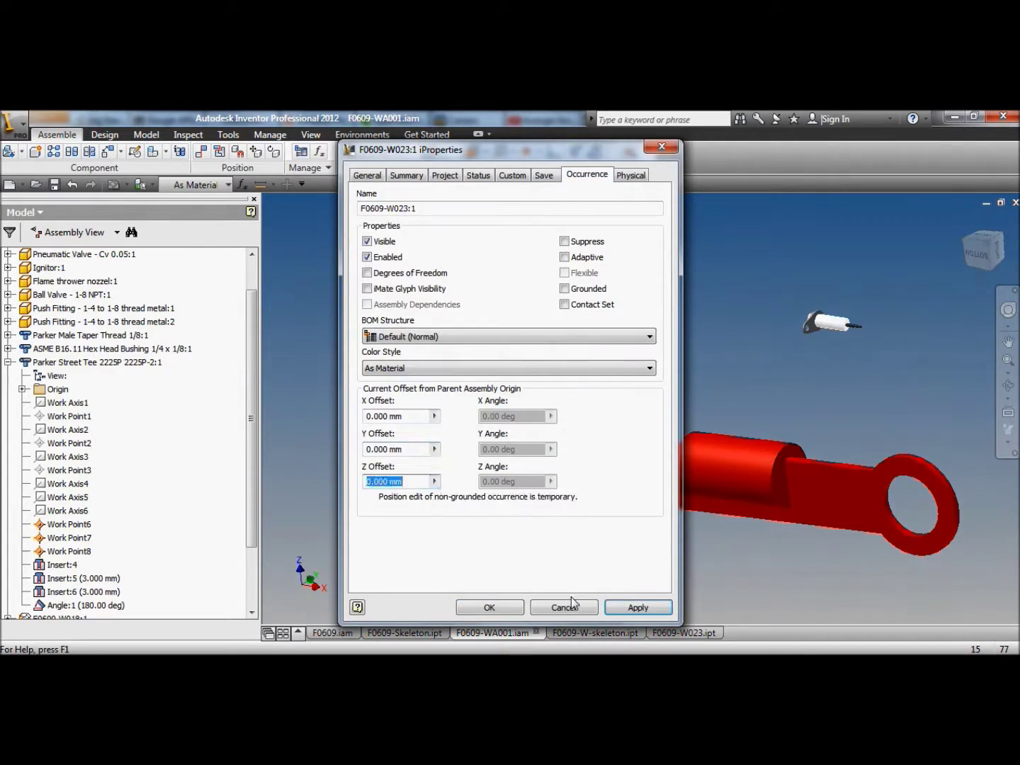
click(488, 606)
- Move and rotate the loose ignitor, and attach it to the ignitor hole in F0609-W023 with an Insert constraint
shift+middle_drag(405, 446, 734, 360)
drag(933, 262, 432, 283)
click(272, 152)
click(201, 152)
click(244, 269)
scroll(407, 233, up, 5)
click(433, 442)
shift+middle_drag(496, 439, 672, 431)
click(812, 449)
click(329, 355)
- Align the ignitor flange's mounting hole with the small hole in F0609-W023 using a Mate constraint
click(175, 268)
scroll(748, 434, up, 4)
click(850, 517)
click(329, 355)
scroll(510, 400, down, 5)
key(Escape)
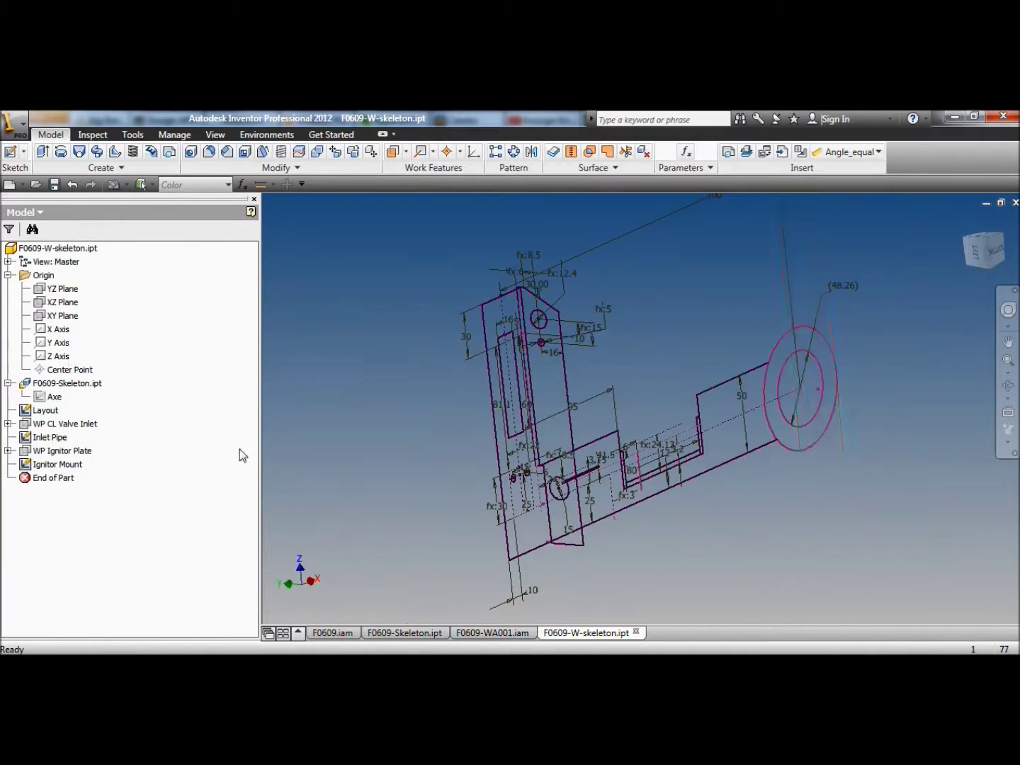
- In the skeleton's Layout sketch, dimension the upright's inner edge to the nozzle centreline as Ignitor_Probe_OA_Height-Ignitor_Ceramic_Height
double_click(272, 427)
key(F9)
drag(633, 354, 577, 354)
key(d)
click(578, 340)
click(697, 340)
click(643, 338)
click(679, 394)
click(730, 446)
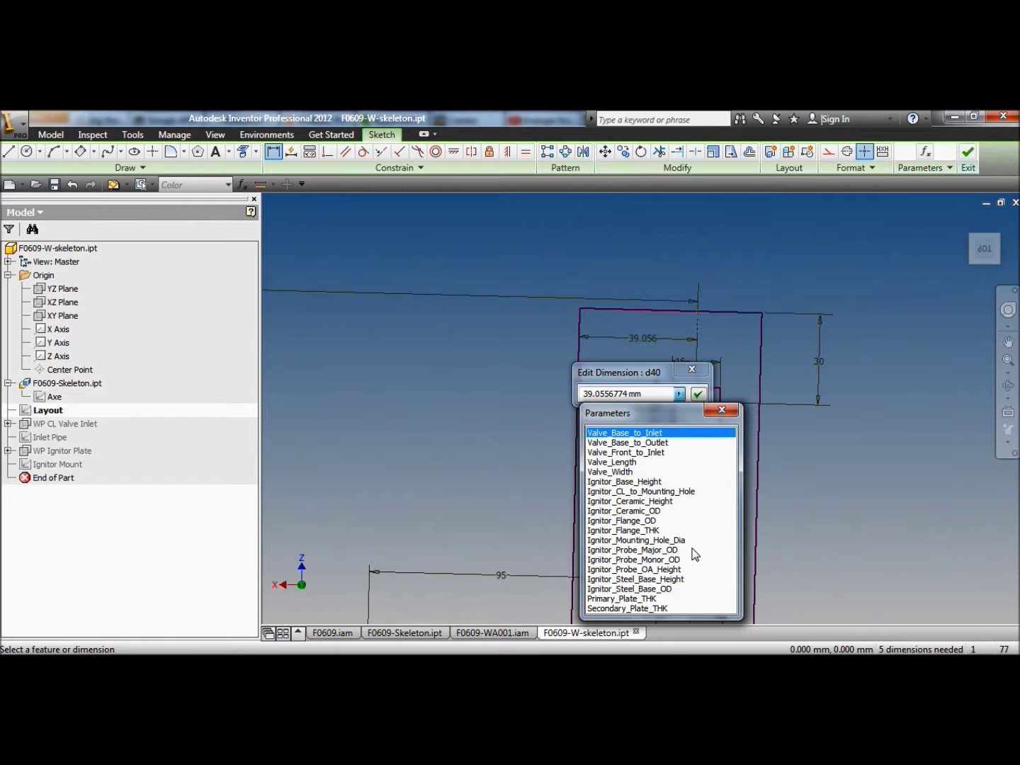
click(671, 571)
text(-)
click(679, 393)
click(730, 446)
click(668, 500)
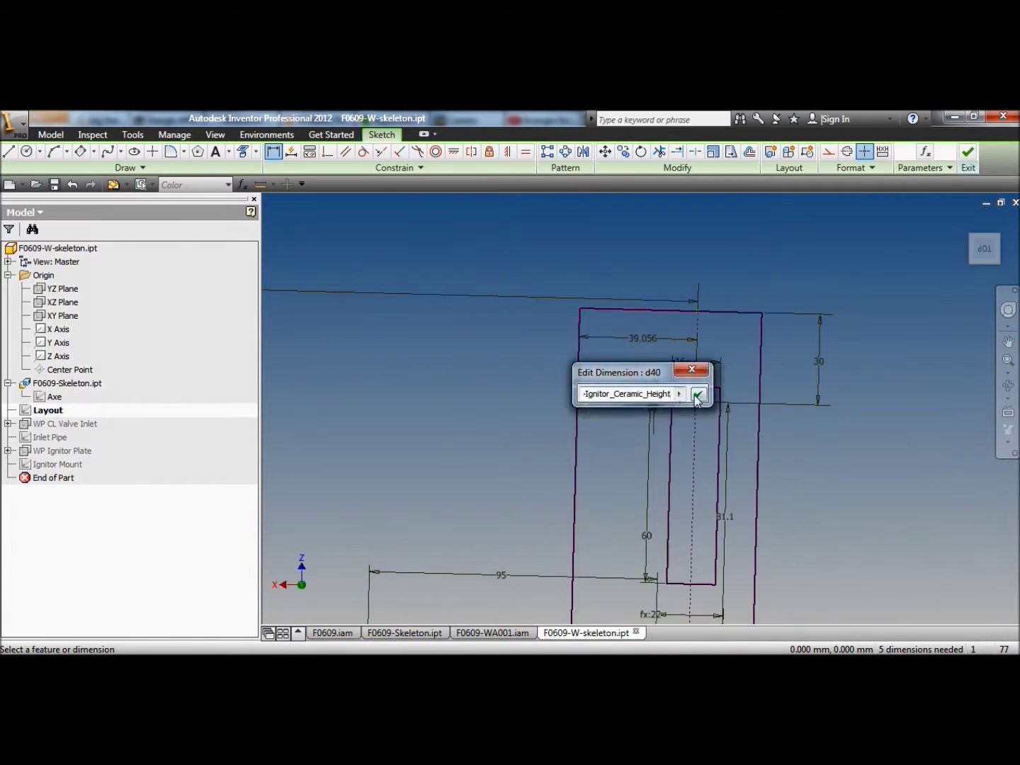
click(698, 394)
- Try a straight-sided triangular tip on the upper end of the upright
scroll(538, 368, down, 3)
click(9, 152)
click(568, 327)
click(648, 218)
click(686, 329)
click(327, 152)
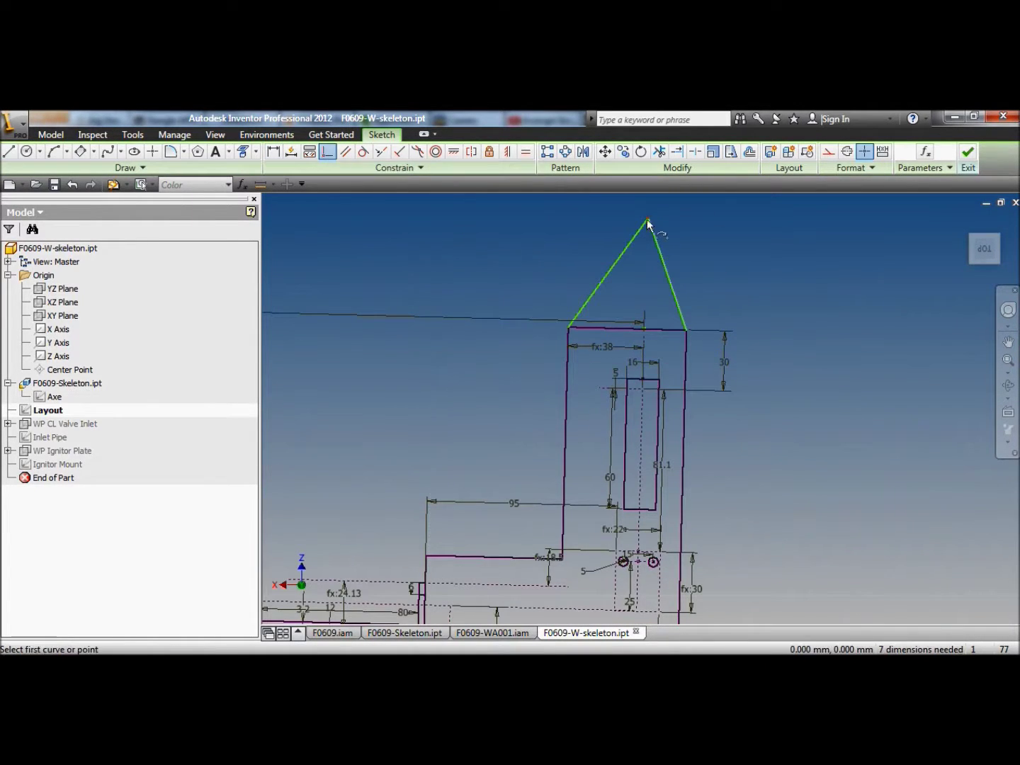
- Sketch a pointed tip on the upright's upper end with a construction centreline and two concave arcs meeting at the apex
click(828, 151)
click(644, 329)
click(645, 213)
click(55, 151)
click(646, 213)
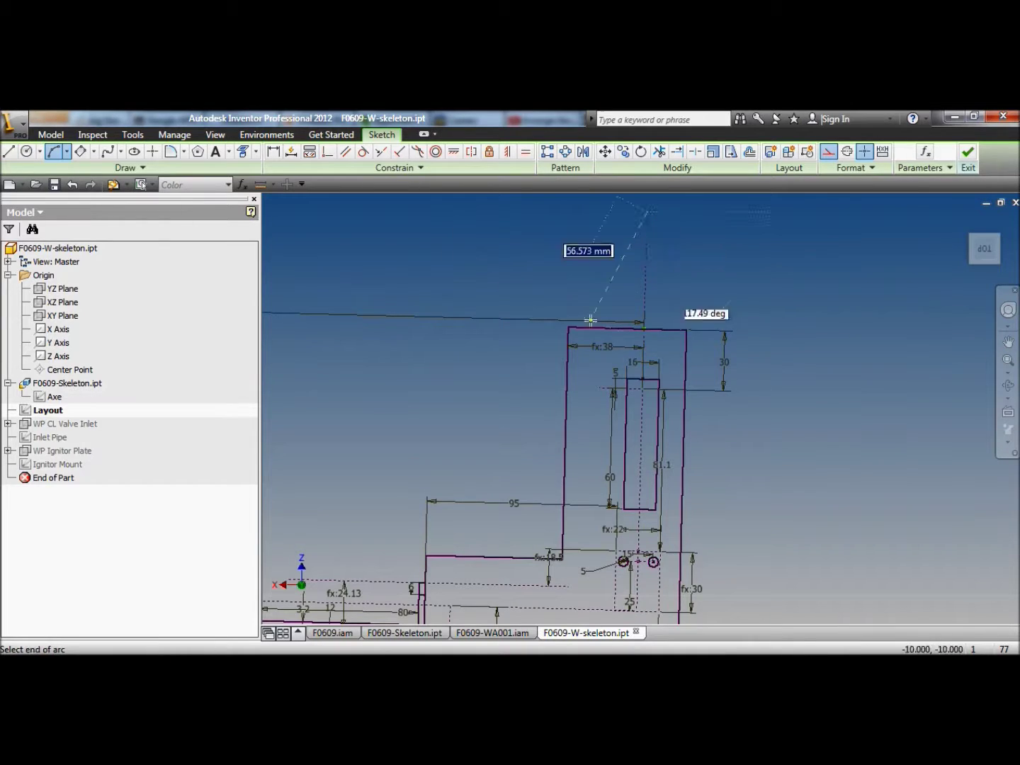
click(653, 242)
- Add construction lines at the apex of the tip and dimension their angles to the centreline
click(828, 152)
middle_drag(708, 269, 723, 345)
click(8, 150)
click(662, 289)
click(696, 220)
right_click(634, 233)
click(611, 298)
click(656, 278)
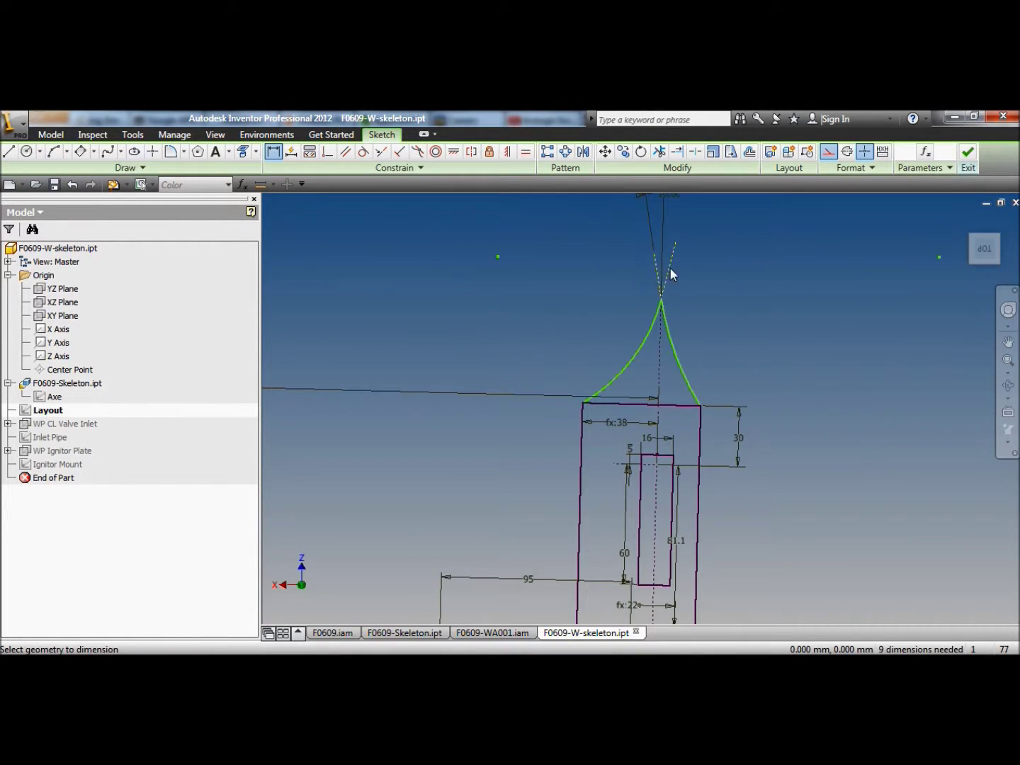
- Set the tip's height above the upright to 40 mm and finish the Layout sketch
click(712, 324)
text(40)
key(Return)
right_click(539, 310)
click(422, 303)
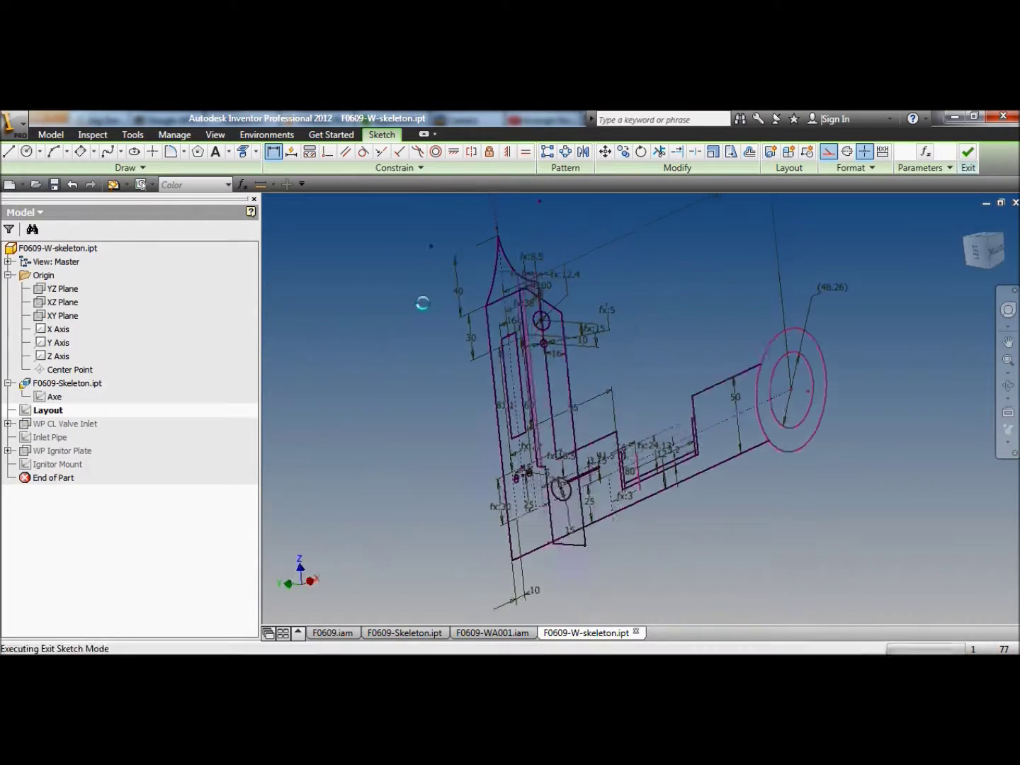
click(112, 189)
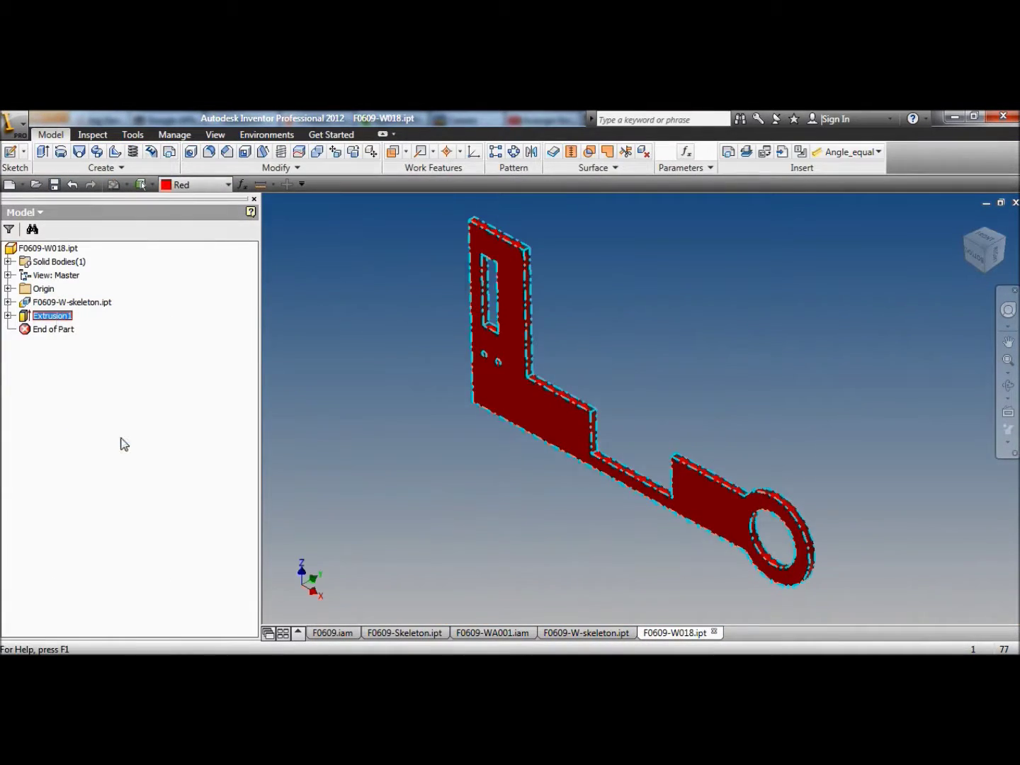
- Fillet the corners of arm plate F0609-W018 with 50 mm and 30 mm radii and save the part
click(209, 152)
click(150, 456)
text(50)
scroll(468, 408, down, 4)
click(483, 407)
click(167, 457)
text(30)
click(431, 313)
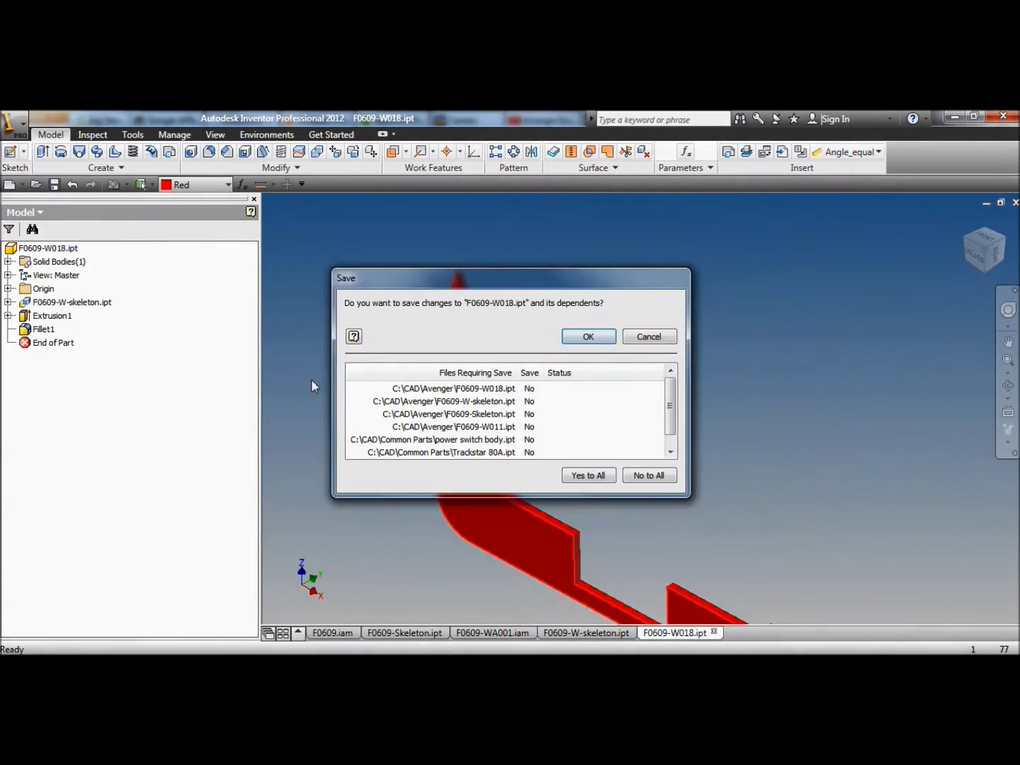
click(584, 334)
- Open ignitor plate F0609-W023 from the assembly, fillet its corners and save the part
right_click(733, 487)
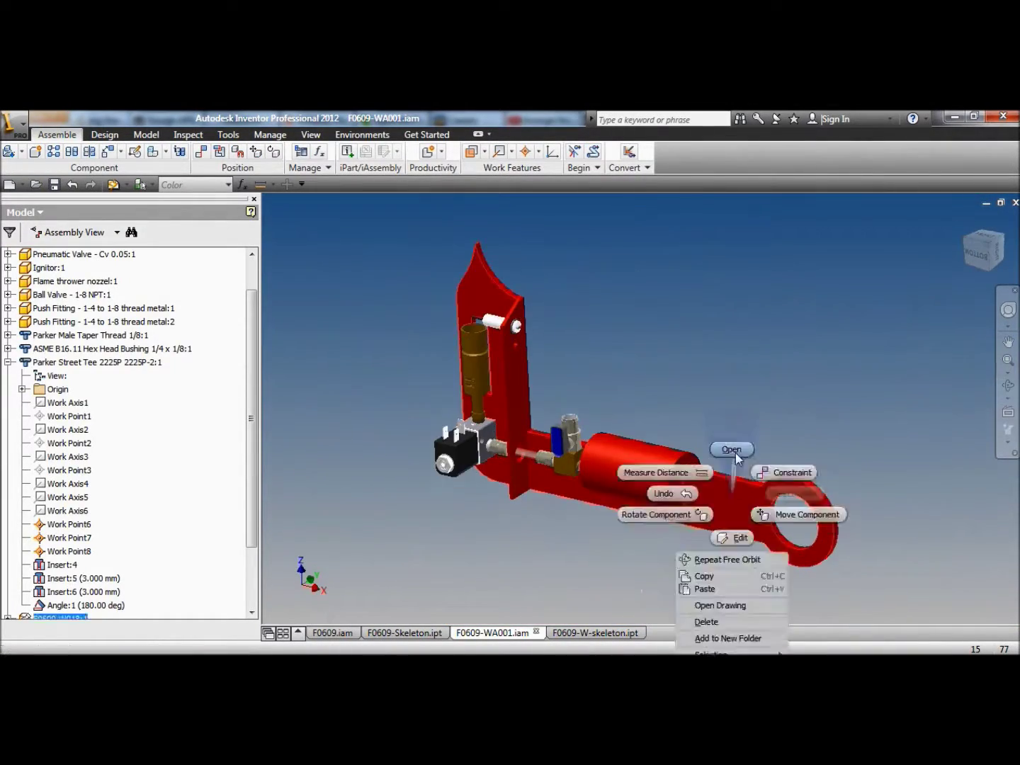
click(705, 587)
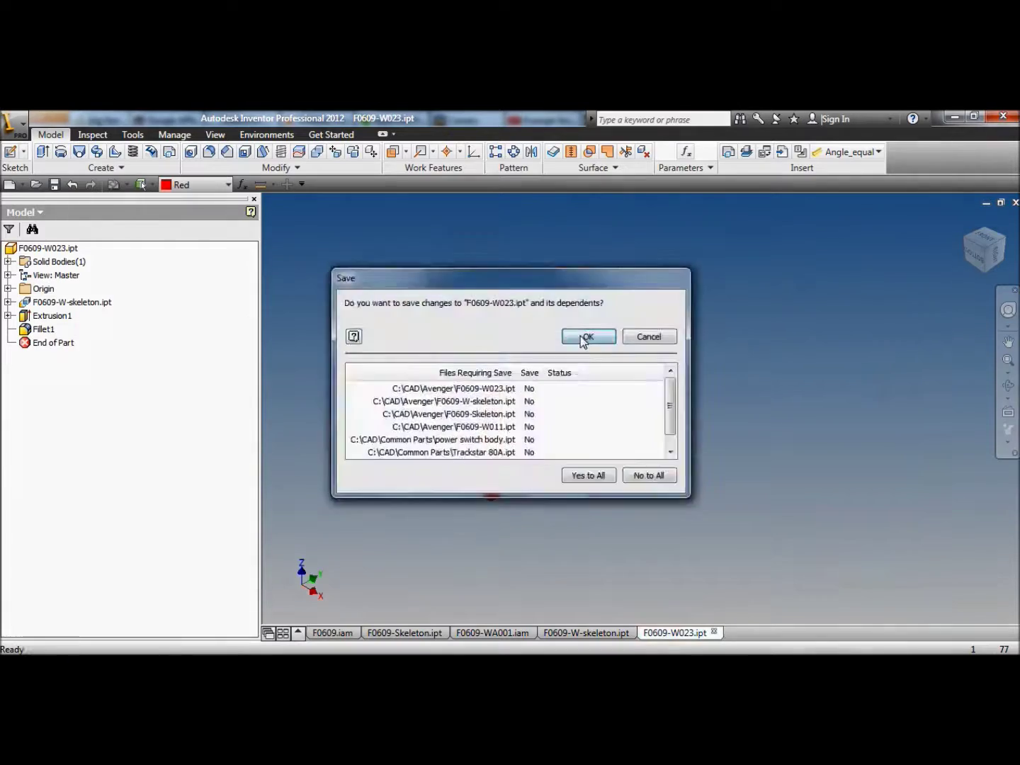
click(588, 337)
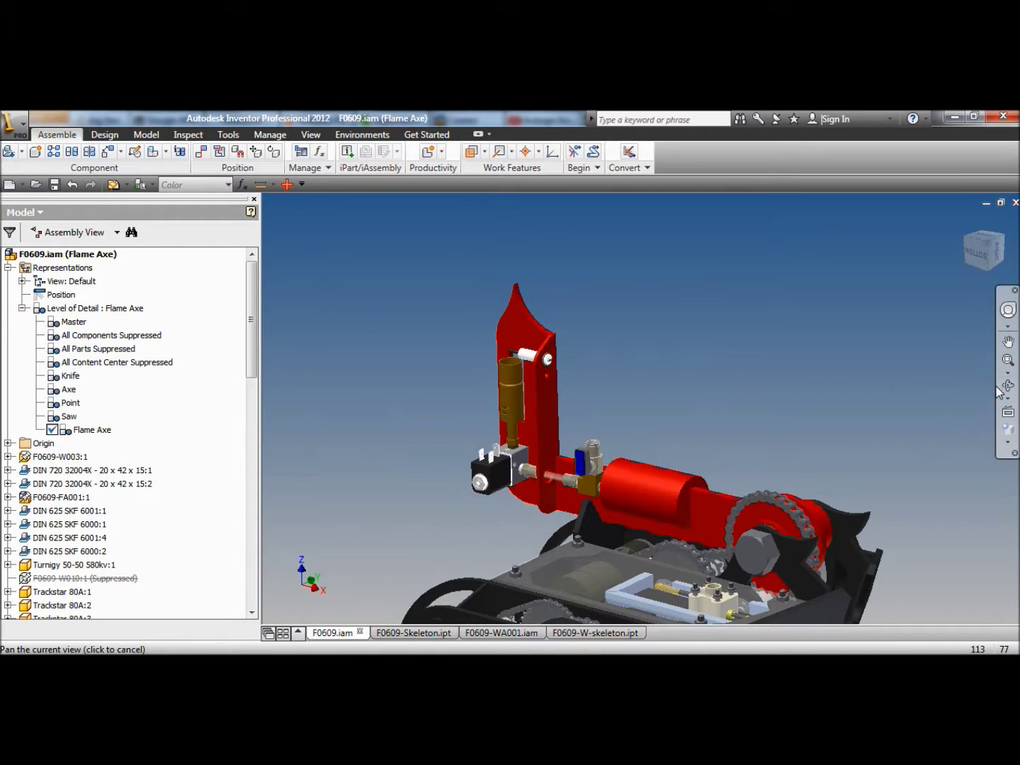
- Examine the flame axe mounted on the robot in F0609.iam from the side, front and rear
drag(697, 373, 667, 420)
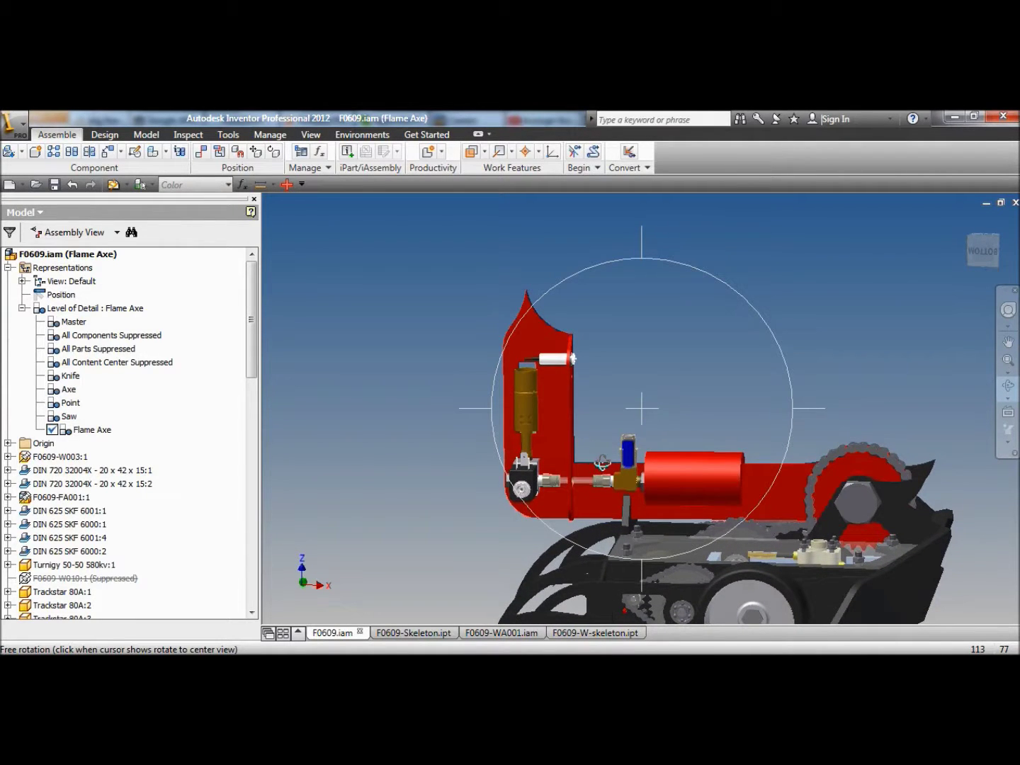
drag(597, 445, 529, 453)
mouse_move(655, 505)
mouse_down()
mouse_move(650, 527)
mouse_move(644, 409)
mouse_move(598, 425)
mouse_move(662, 447)
mouse_move(714, 448)
mouse_move(711, 499)
mouse_move(663, 488)
mouse_move(652, 495)
mouse_move(657, 472)
mouse_up()
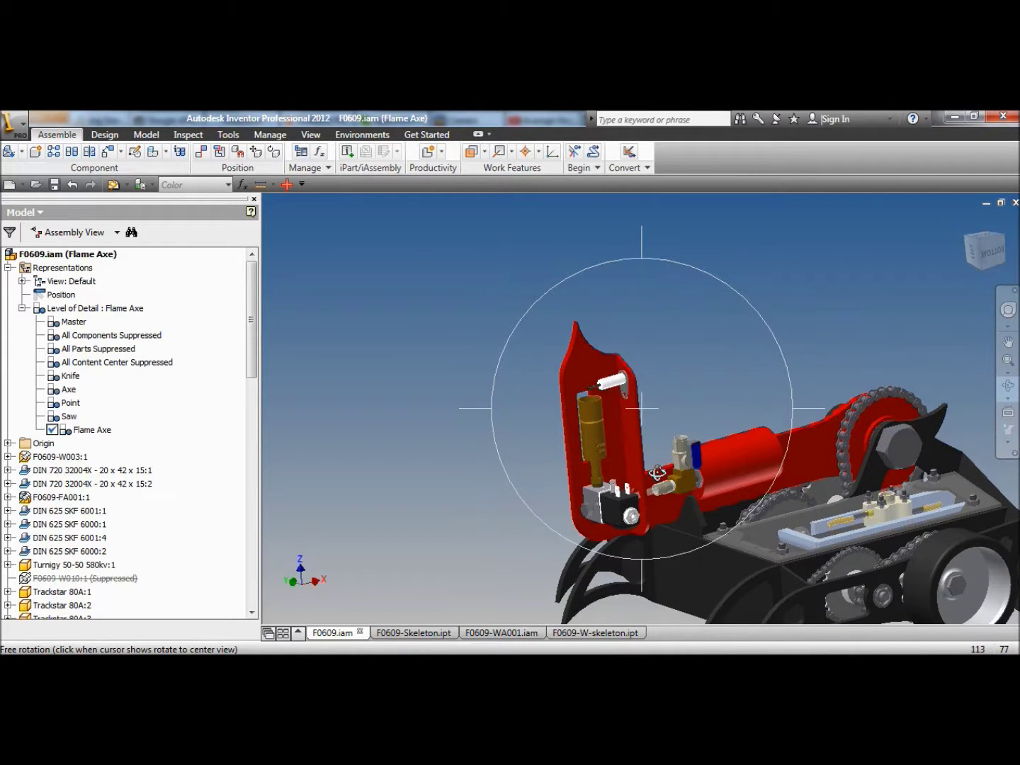
drag(698, 411, 656, 322)
right_click(655, 321)
click(679, 340)
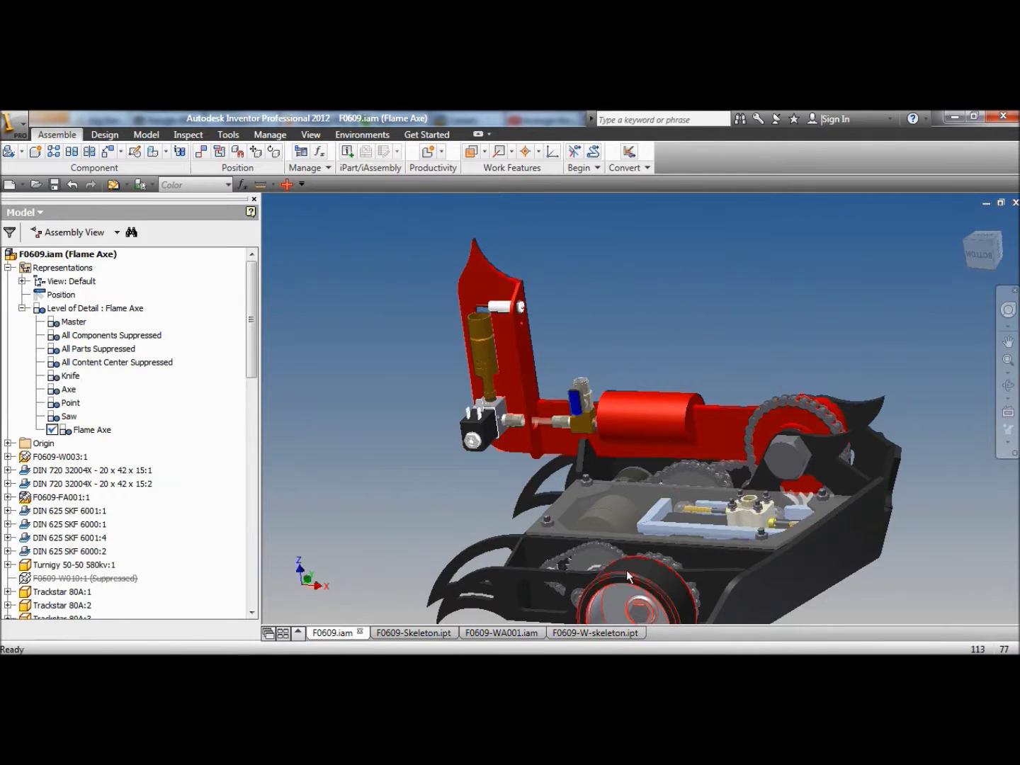
- Check the physical properties of the flame axe assembly F0609-WA001
click(508, 637)
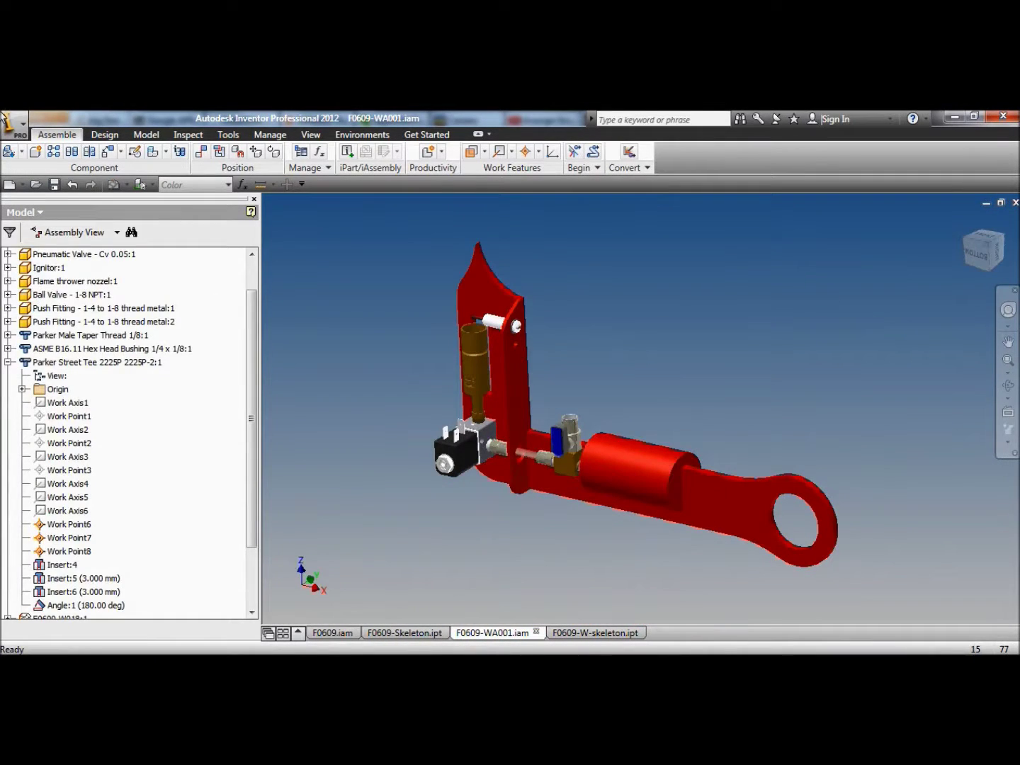
click(15, 122)
click(54, 400)
click(579, 176)
click(485, 605)
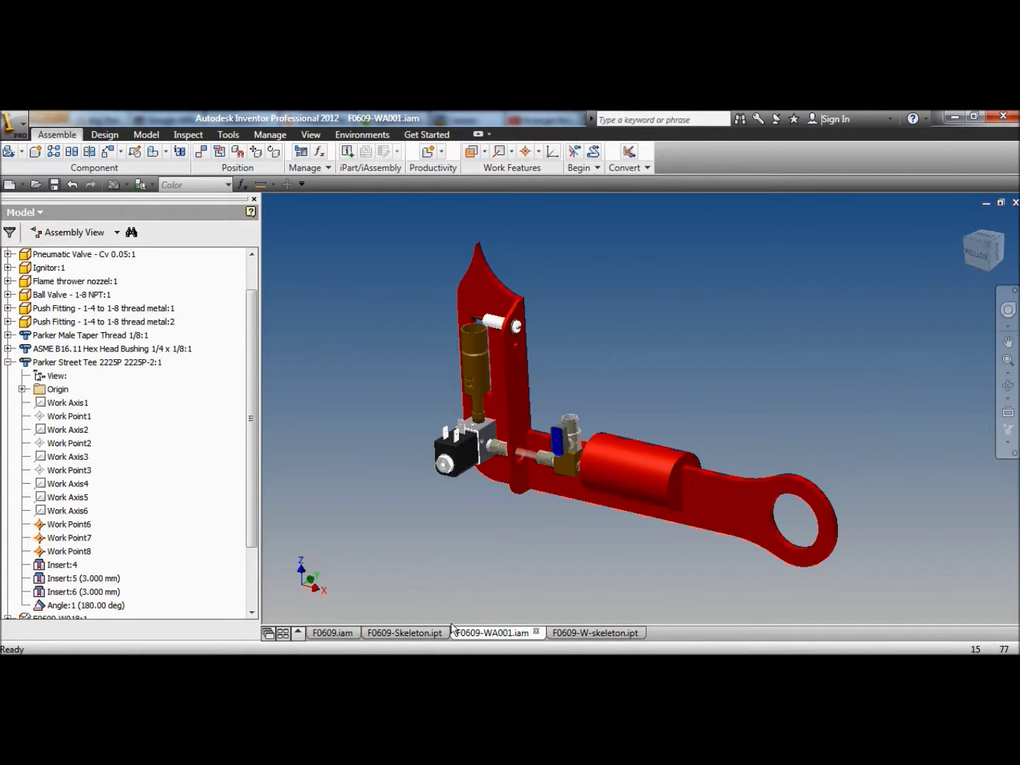
- Open the suppressed axe F0609-W010 from F0609.iam, update its physical properties to compare the mass, and close it without saving
click(350, 633)
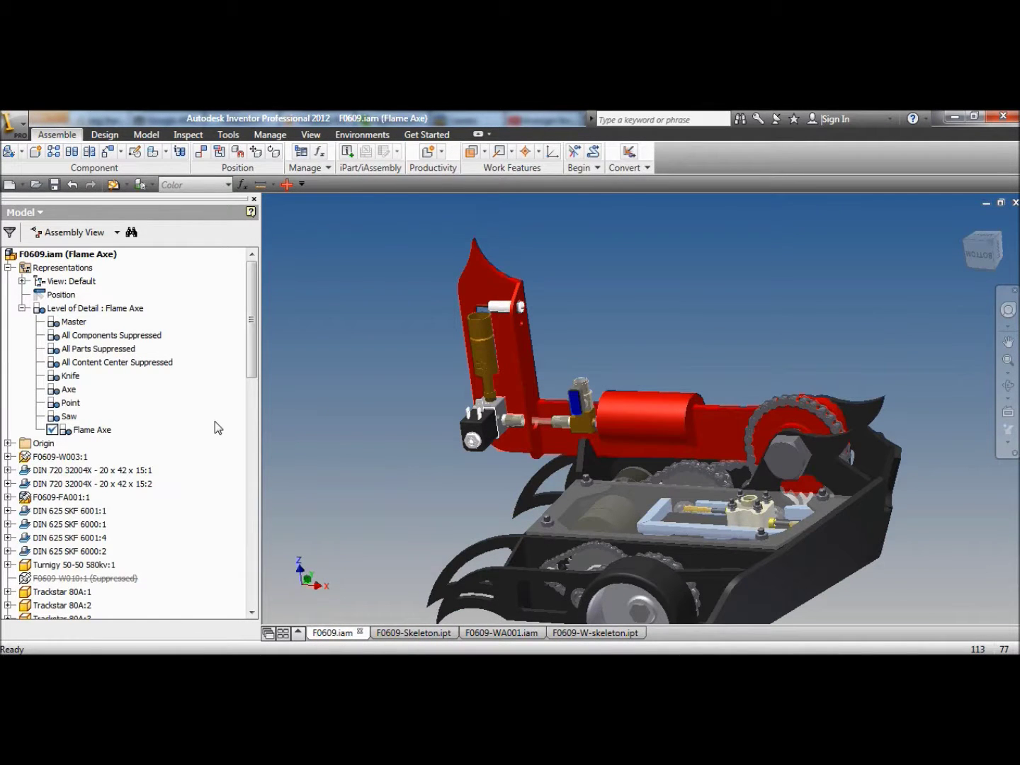
right_click(114, 576)
click(159, 346)
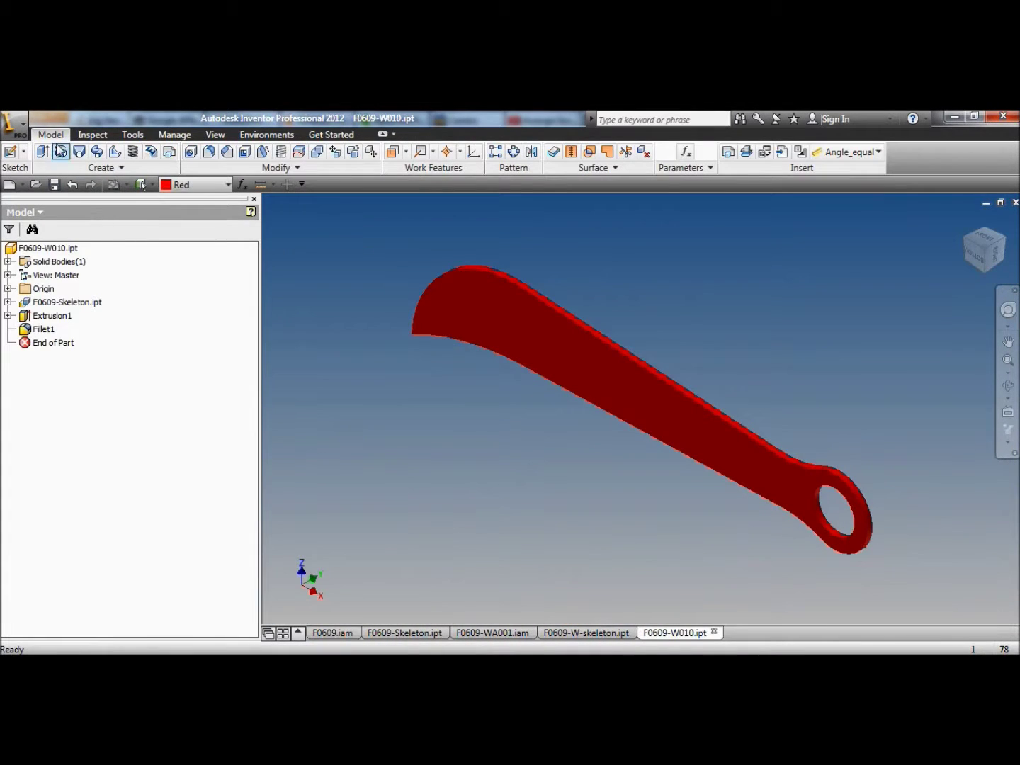
click(14, 125)
click(51, 398)
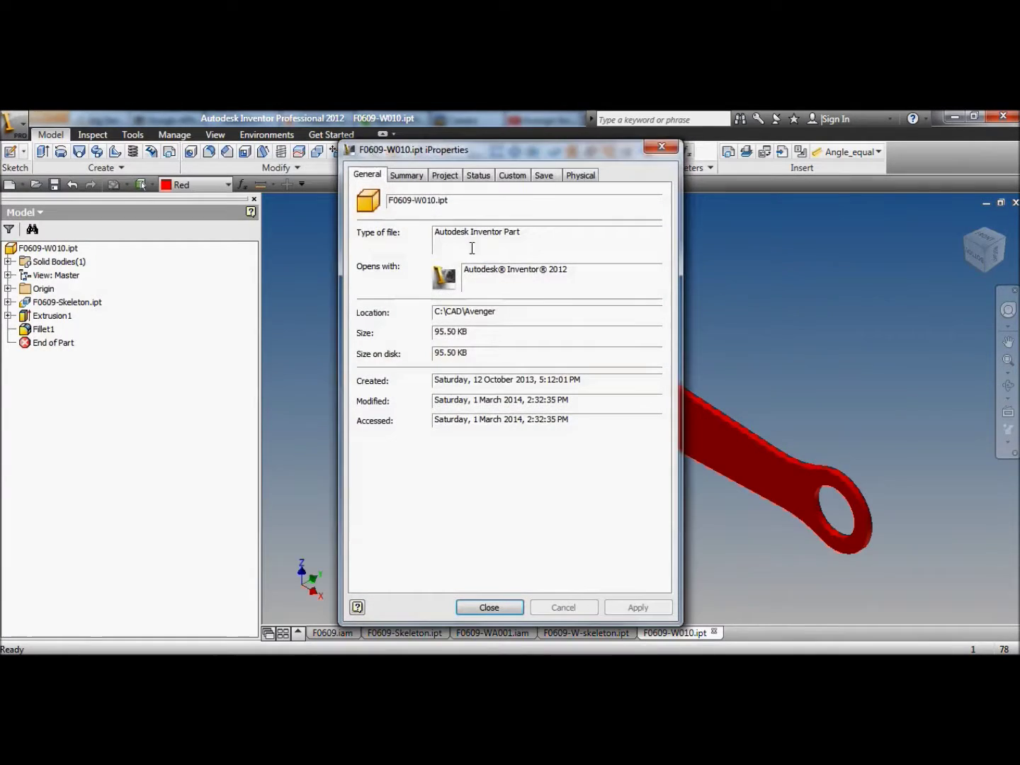
click(580, 174)
click(617, 208)
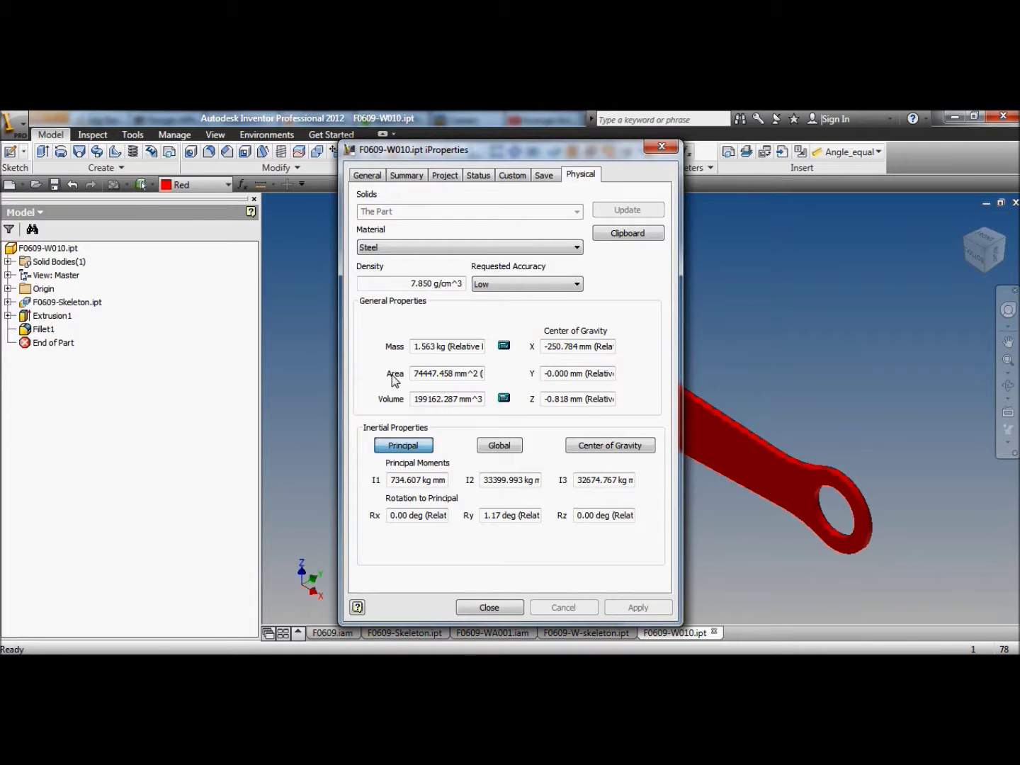
click(470, 604)
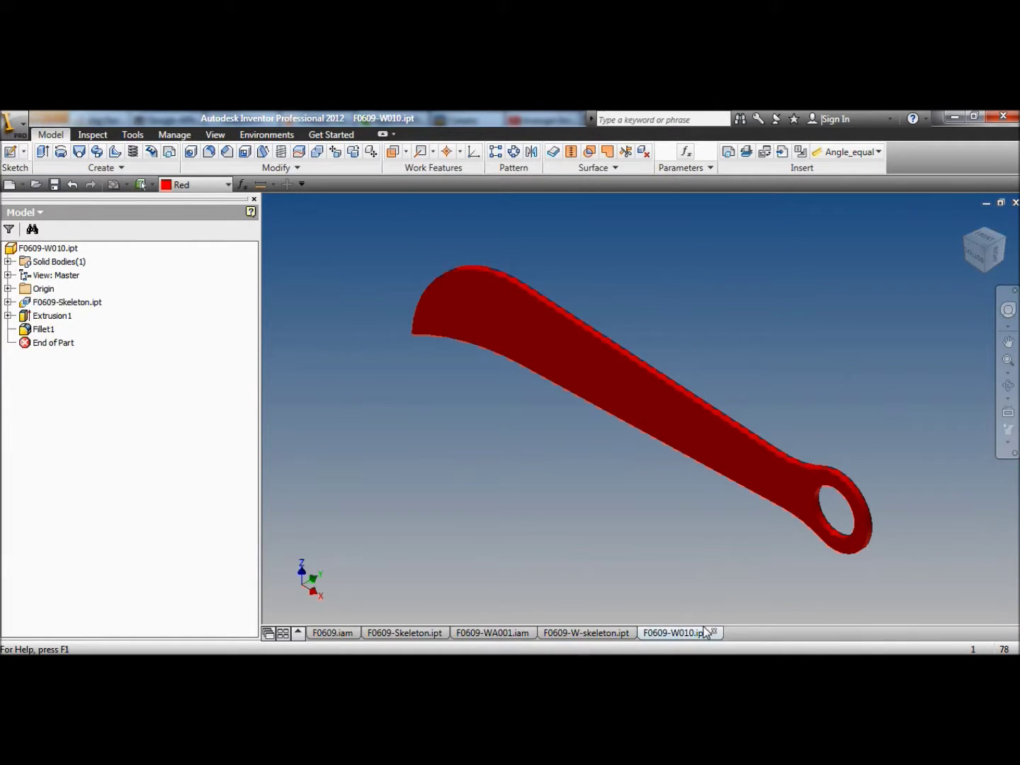
click(713, 631)
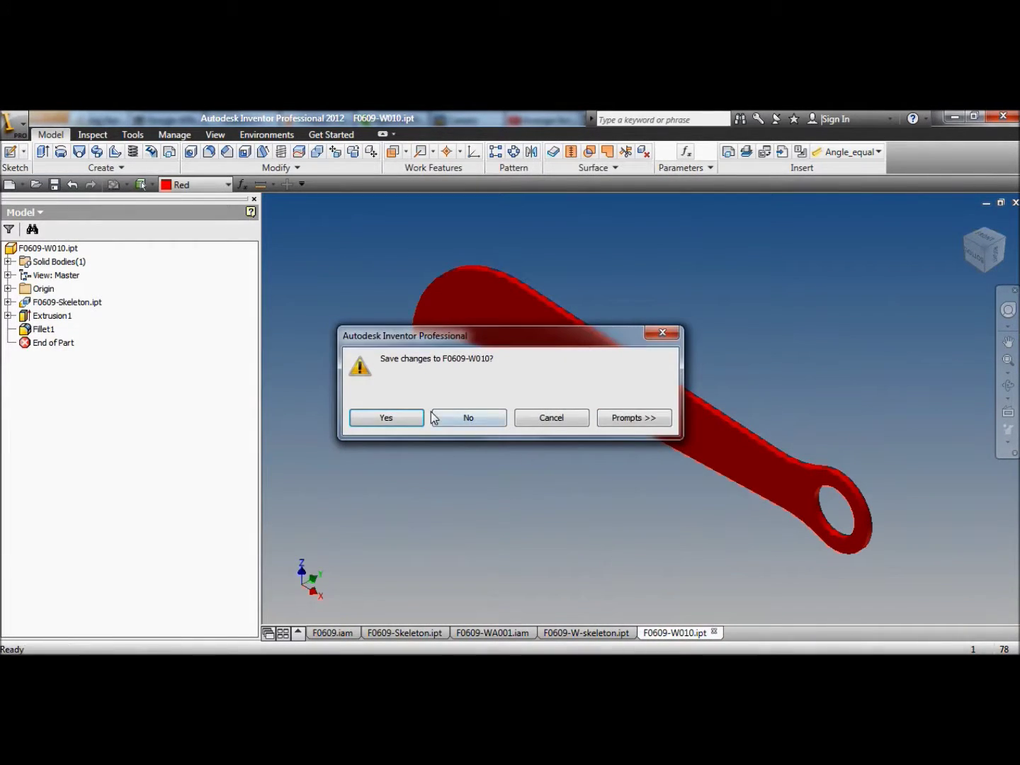
click(469, 418)
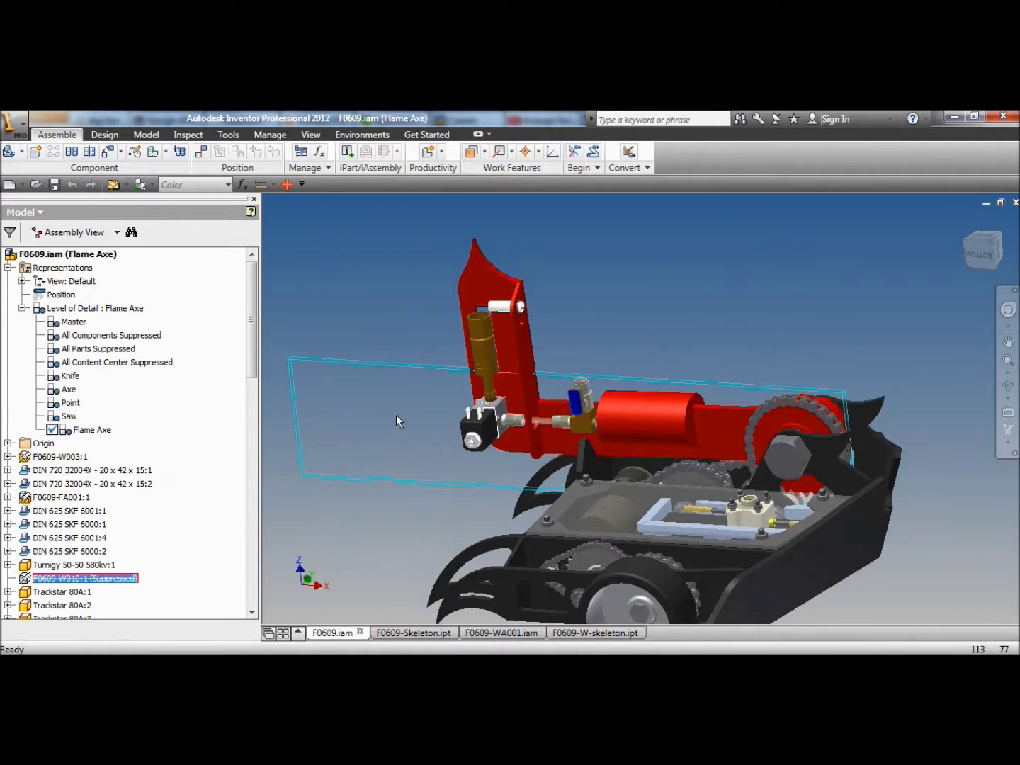
- Inspect the complete robot with the flame axe from the side and at an angle to judge the overall fit
middle_drag(836, 302, 801, 278)
click(1007, 385)
drag(697, 395, 730, 385)
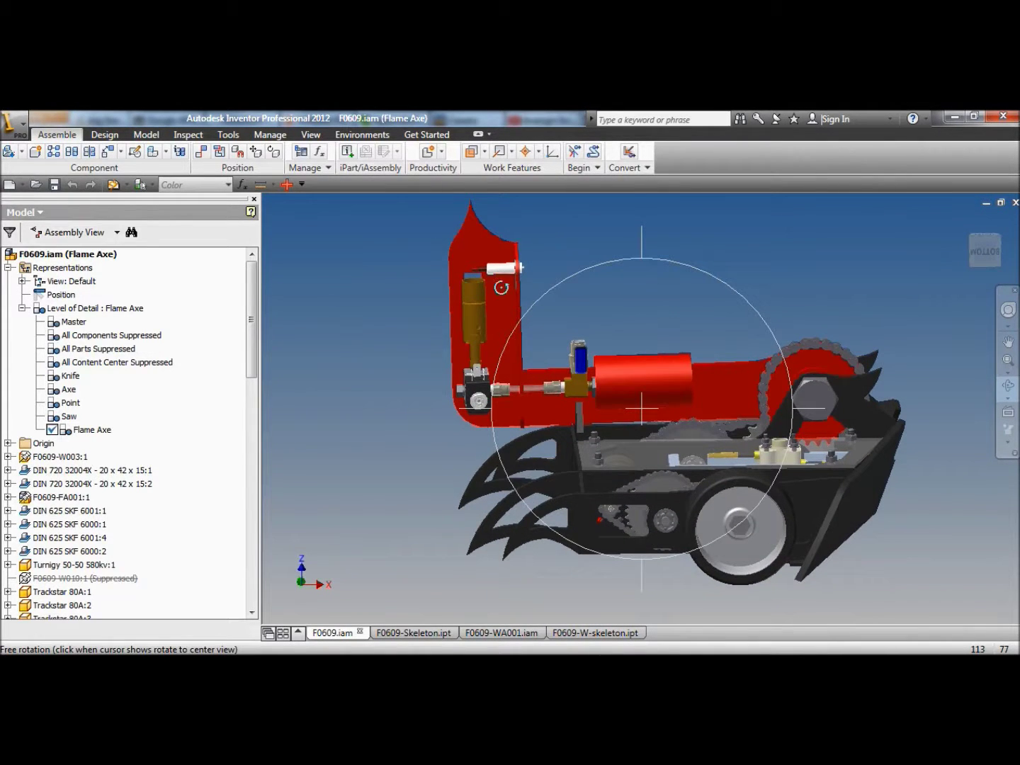
drag(496, 323, 710, 438)
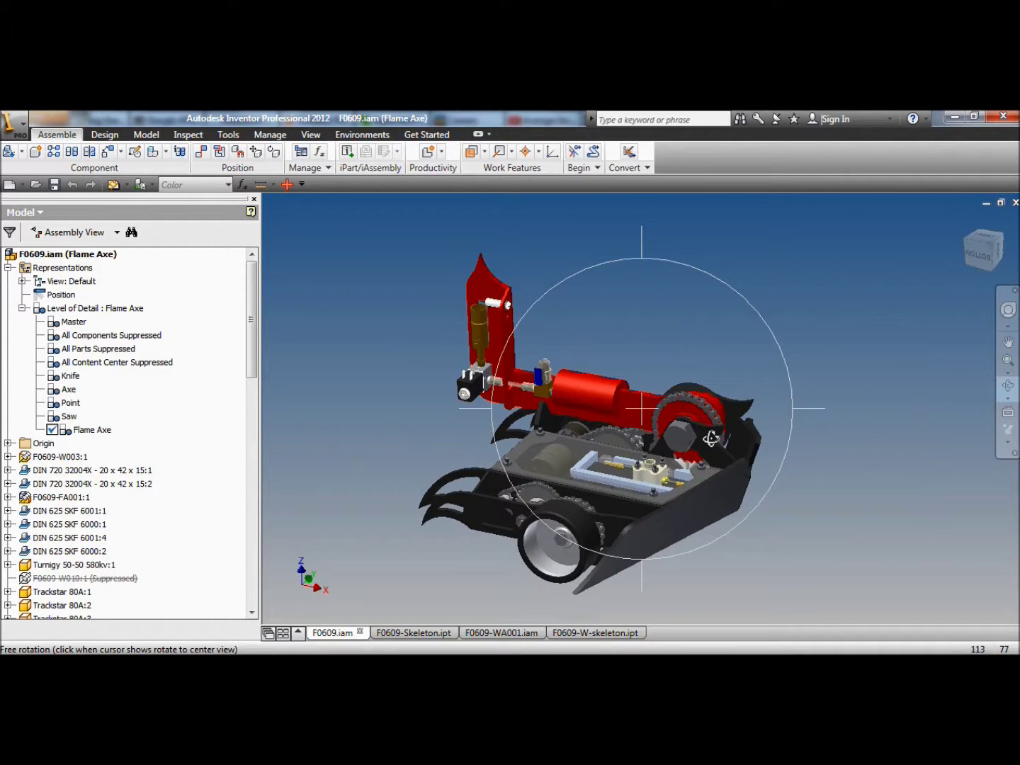
drag(606, 424, 646, 414)
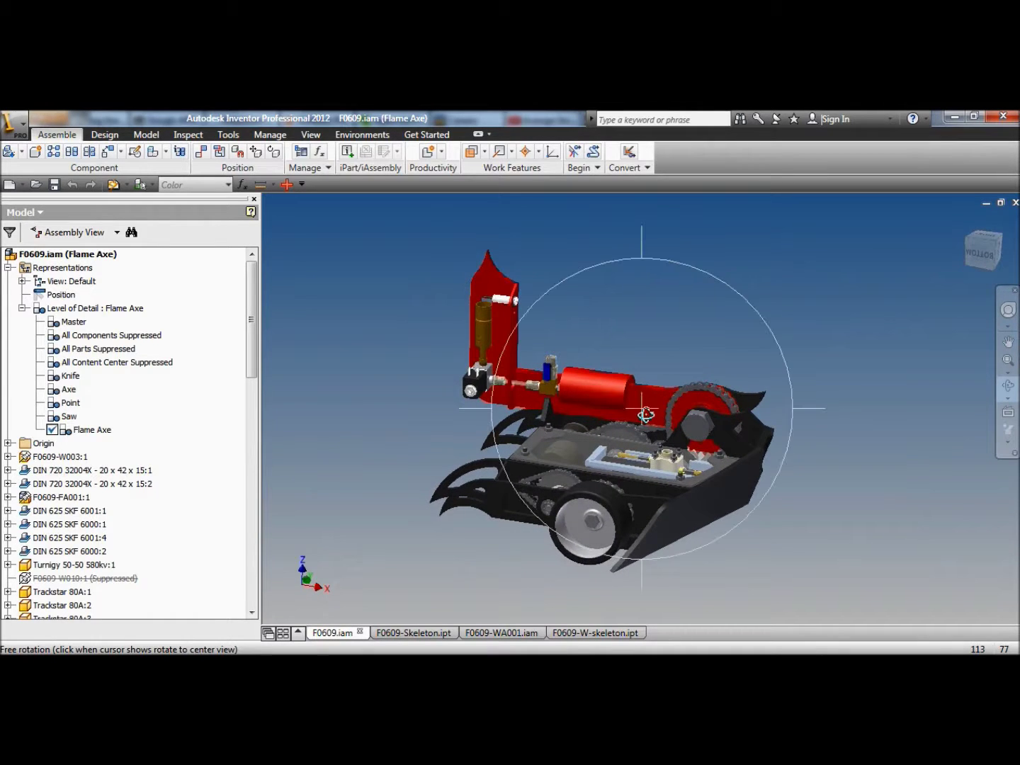
- Examine the flame axe, its drive chain and the robot's chassis internals from above, from the plough end and from an oblique side angle
scroll(570, 430, down, 3)
scroll(571, 430, up, 3)
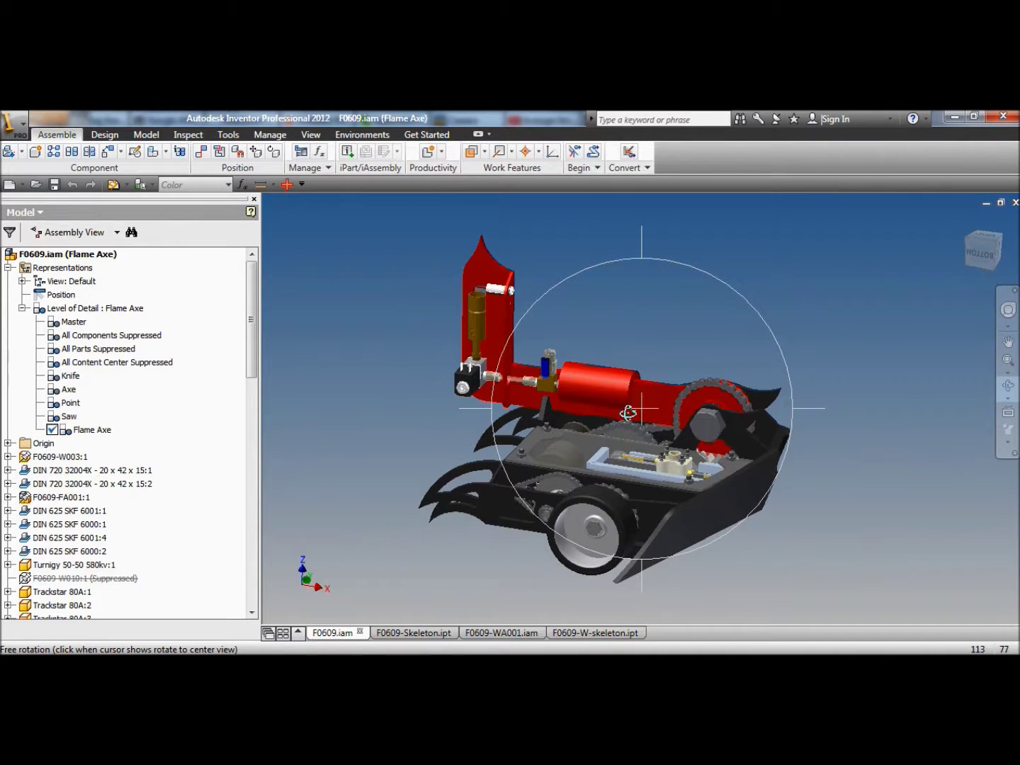
drag(634, 400, 620, 463)
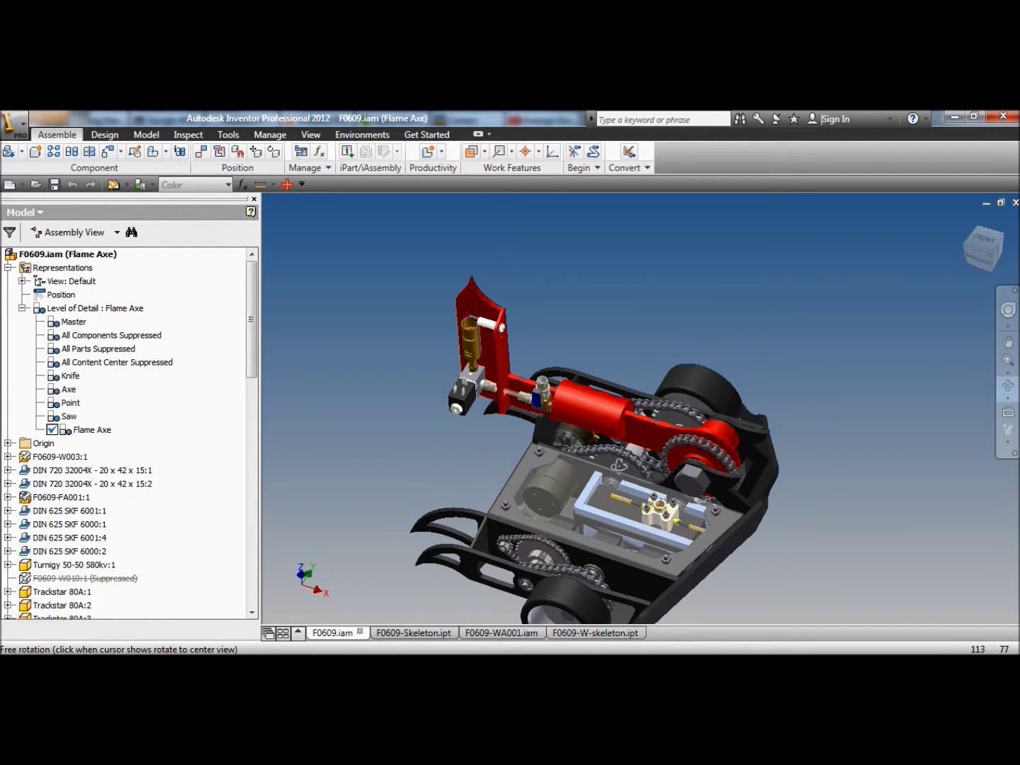
drag(619, 465, 582, 543)
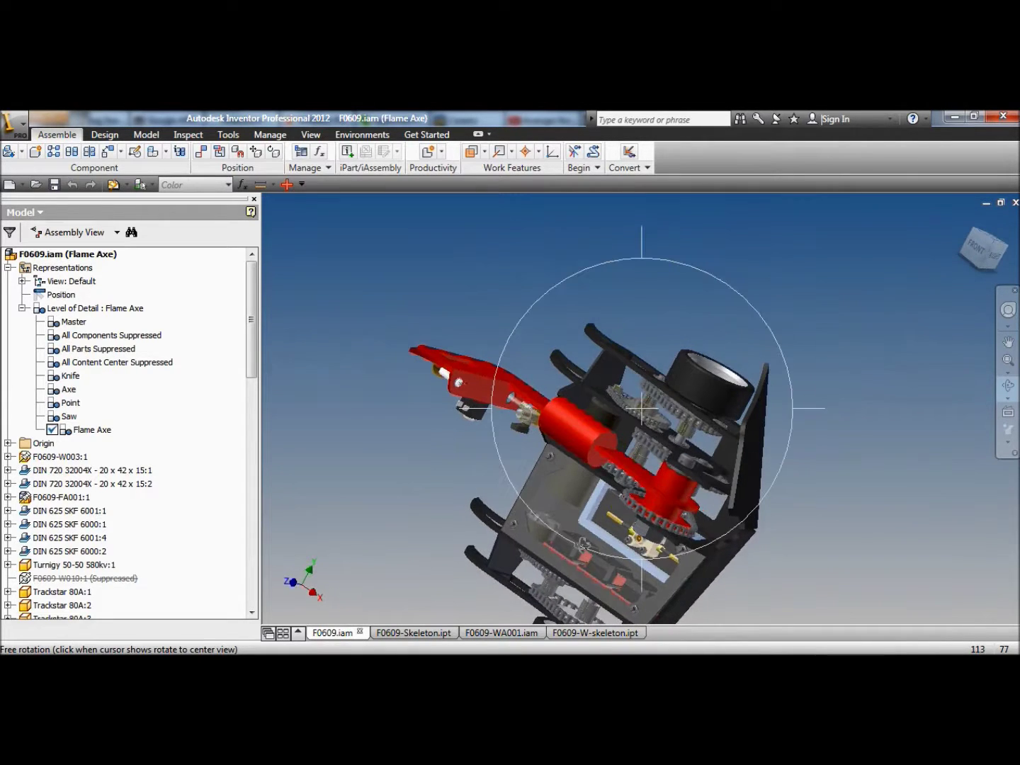
drag(700, 534, 692, 498)
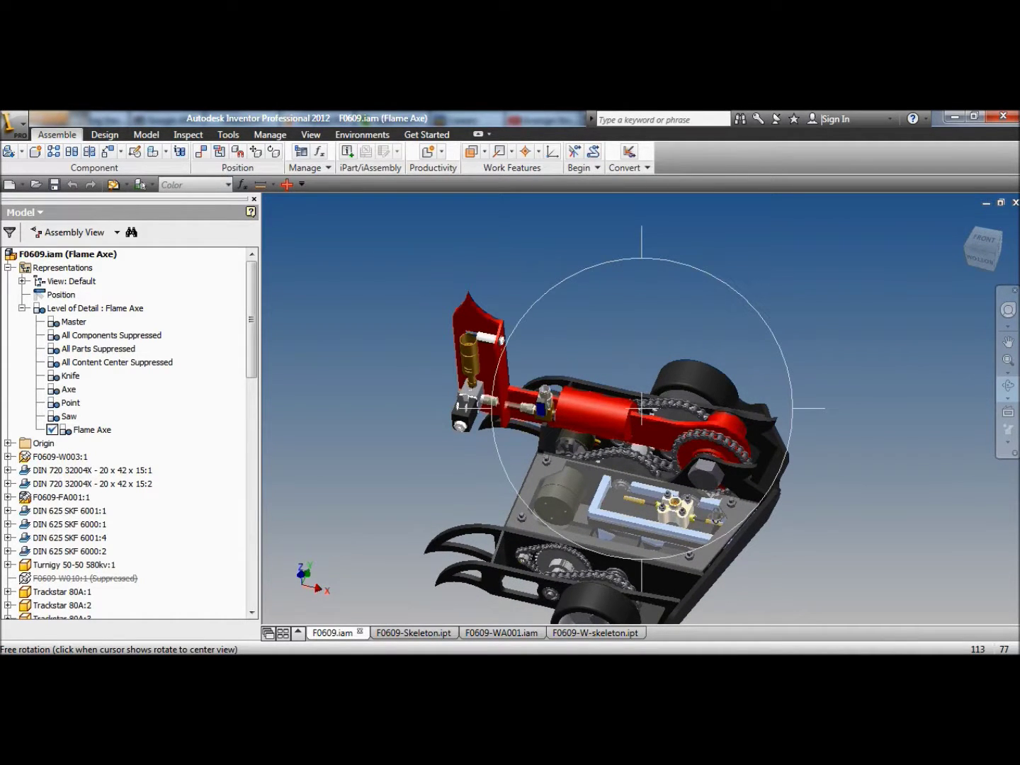
drag(640, 503, 652, 538)
mouse_move(626, 488)
mouse_down()
mouse_move(615, 468)
mouse_move(596, 531)
mouse_move(574, 518)
mouse_move(636, 467)
mouse_up()
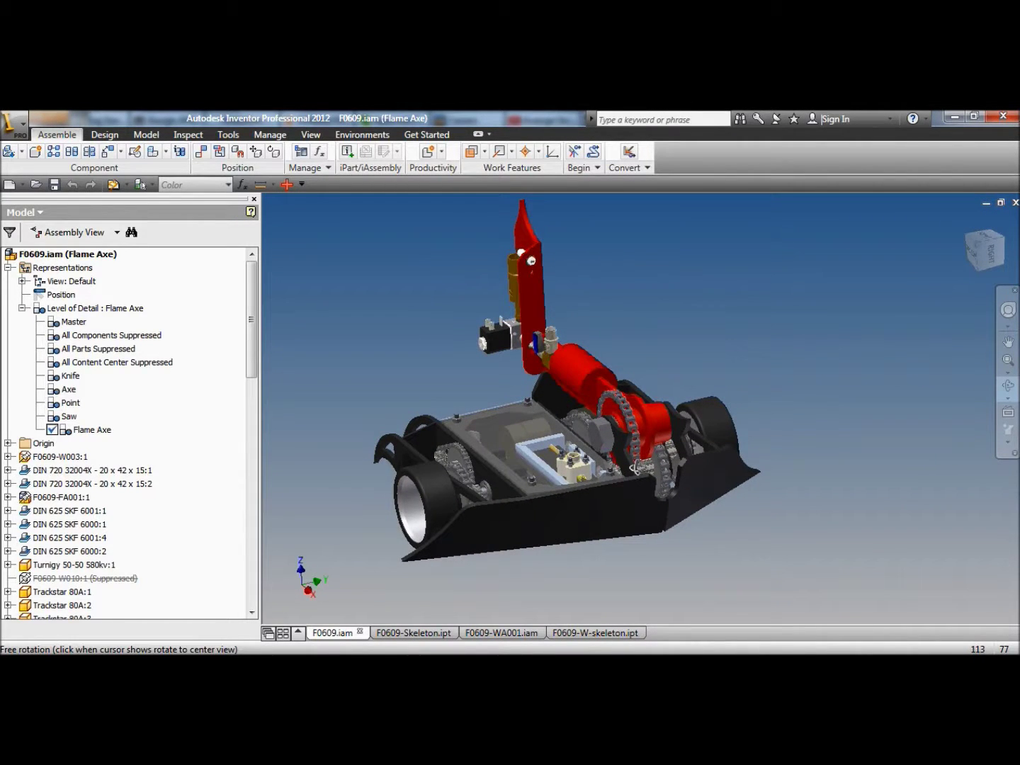
drag(635, 467, 636, 467)
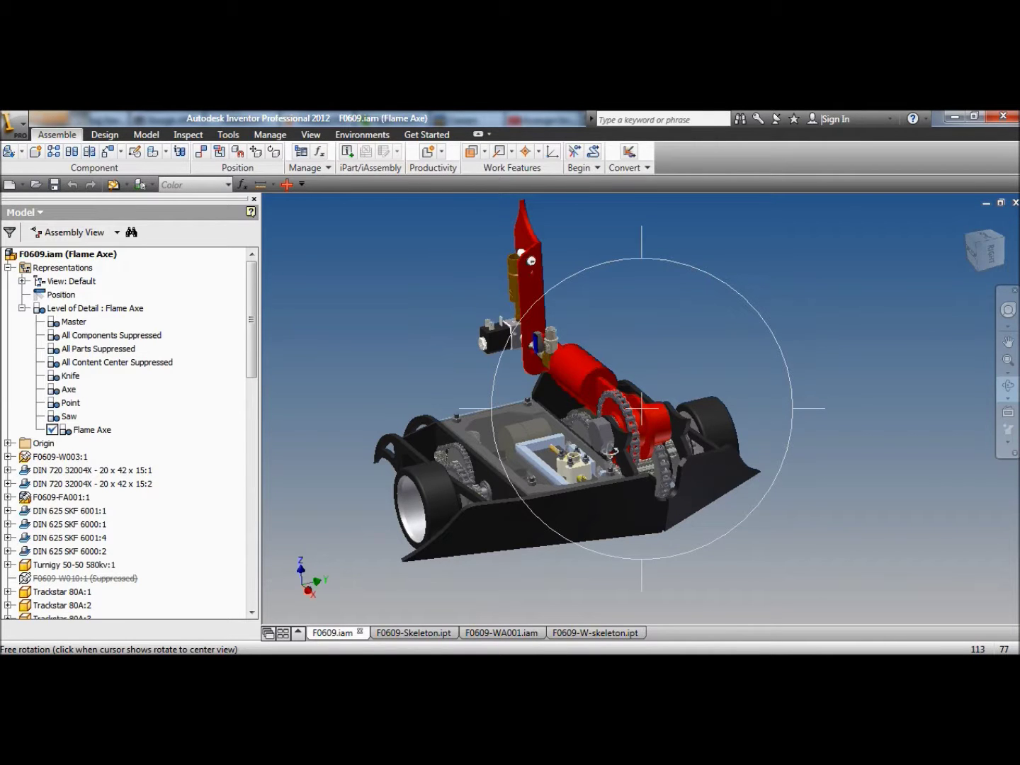
drag(606, 448, 625, 430)
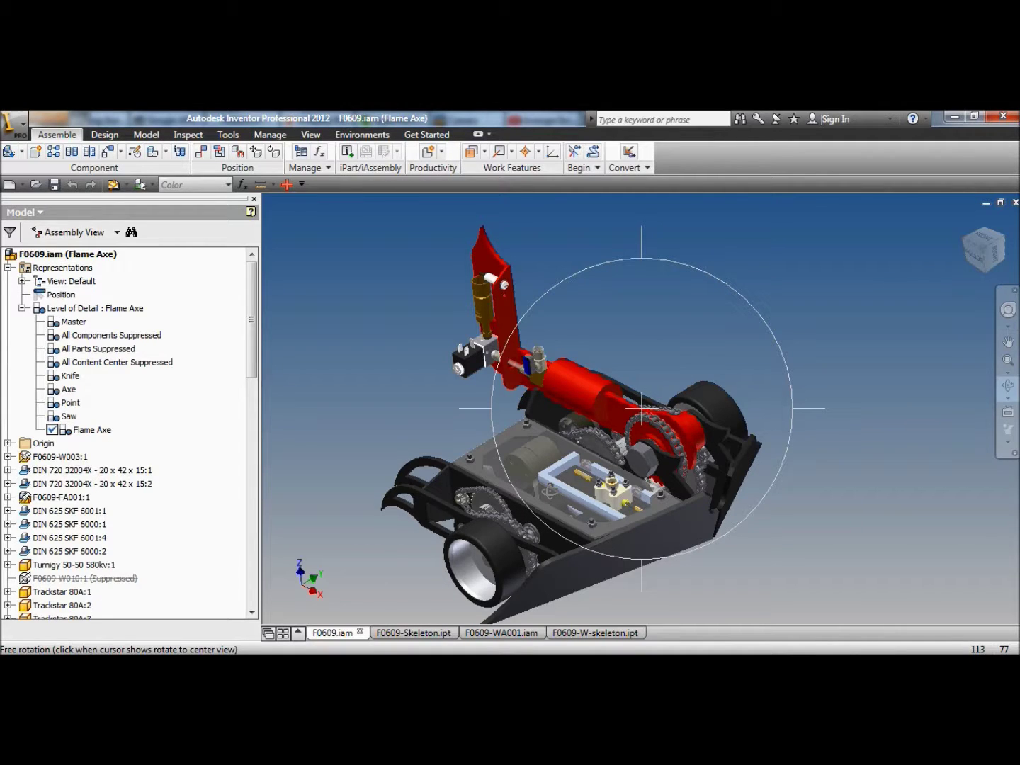
drag(577, 495, 693, 517)
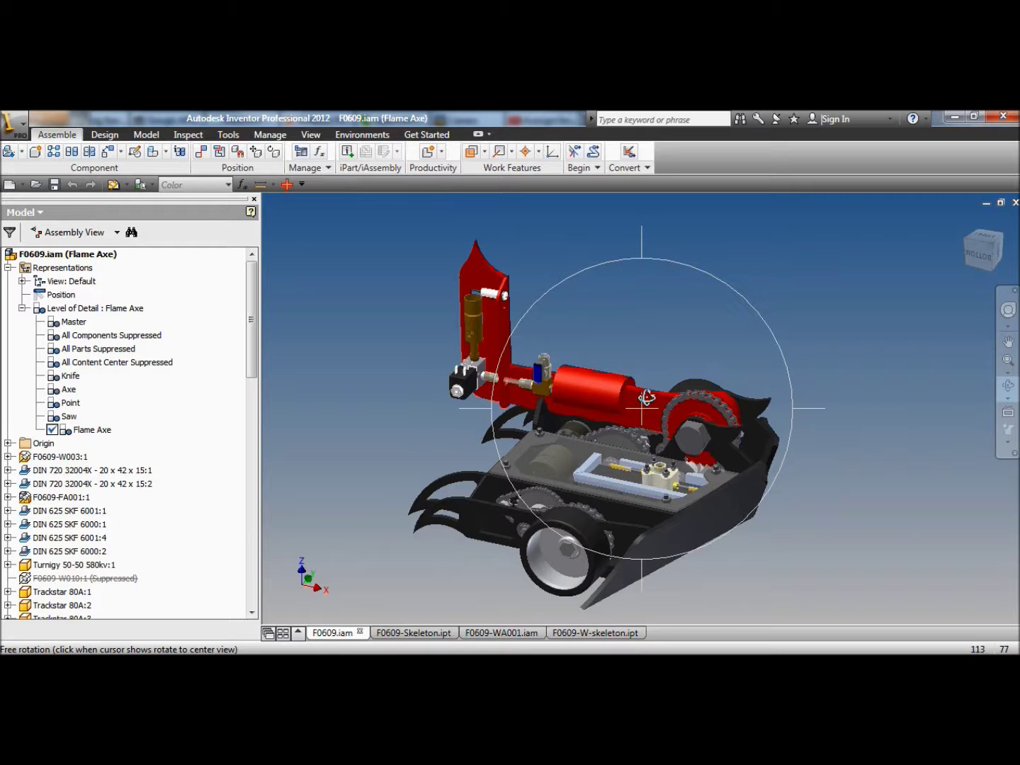
drag(640, 406, 636, 427)
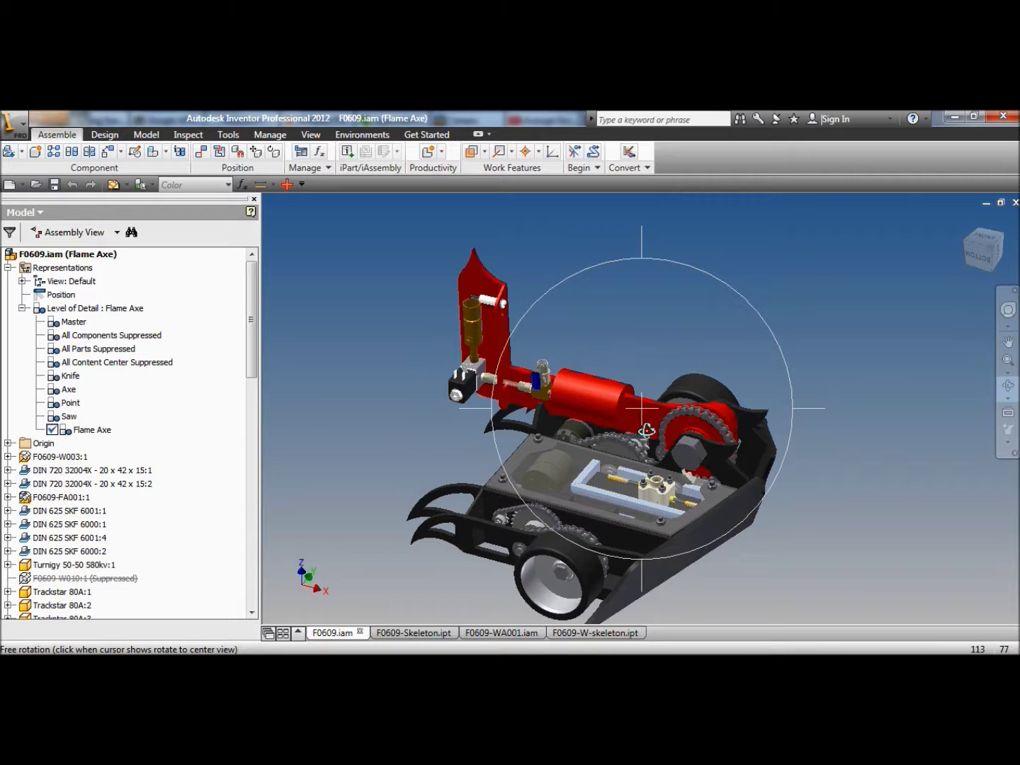
mouse_move(640, 416)
mouse_down()
mouse_move(627, 405)
mouse_move(711, 373)
mouse_move(542, 370)
mouse_move(737, 365)
mouse_move(766, 216)
mouse_move(872, 352)
mouse_move(622, 341)
mouse_move(643, 413)
mouse_up()
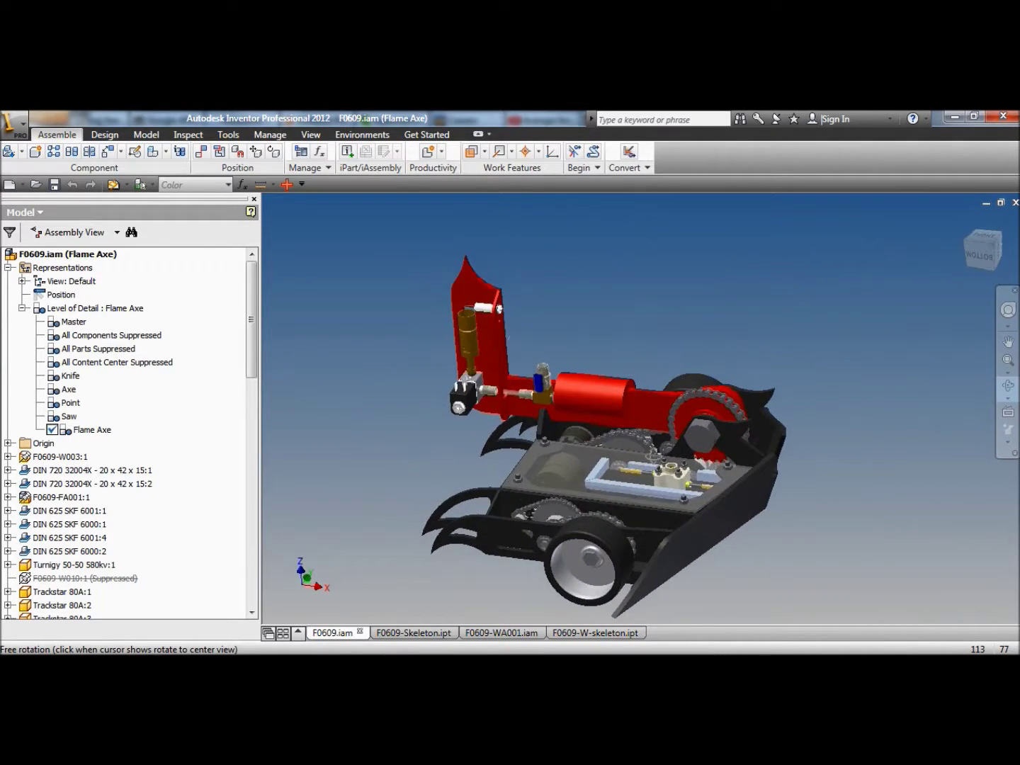
key(Escape)
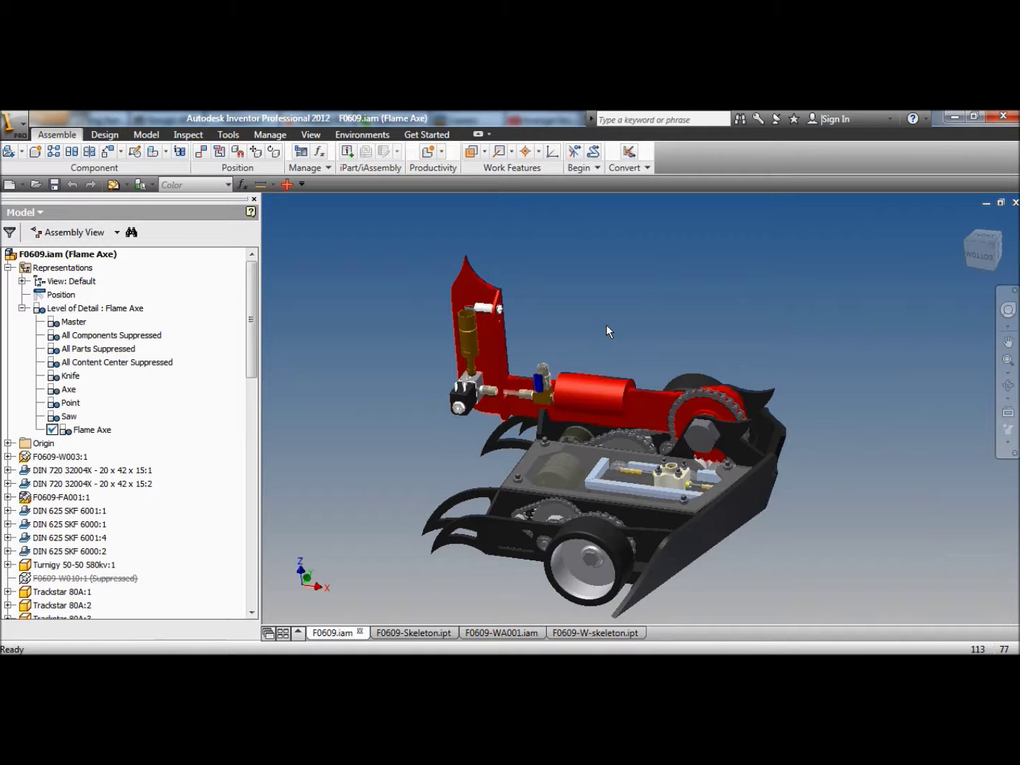
- Update the physical properties of the complete robot assembly F0609.iam in the Flame Axe level of detail to check its total mass
click(15, 125)
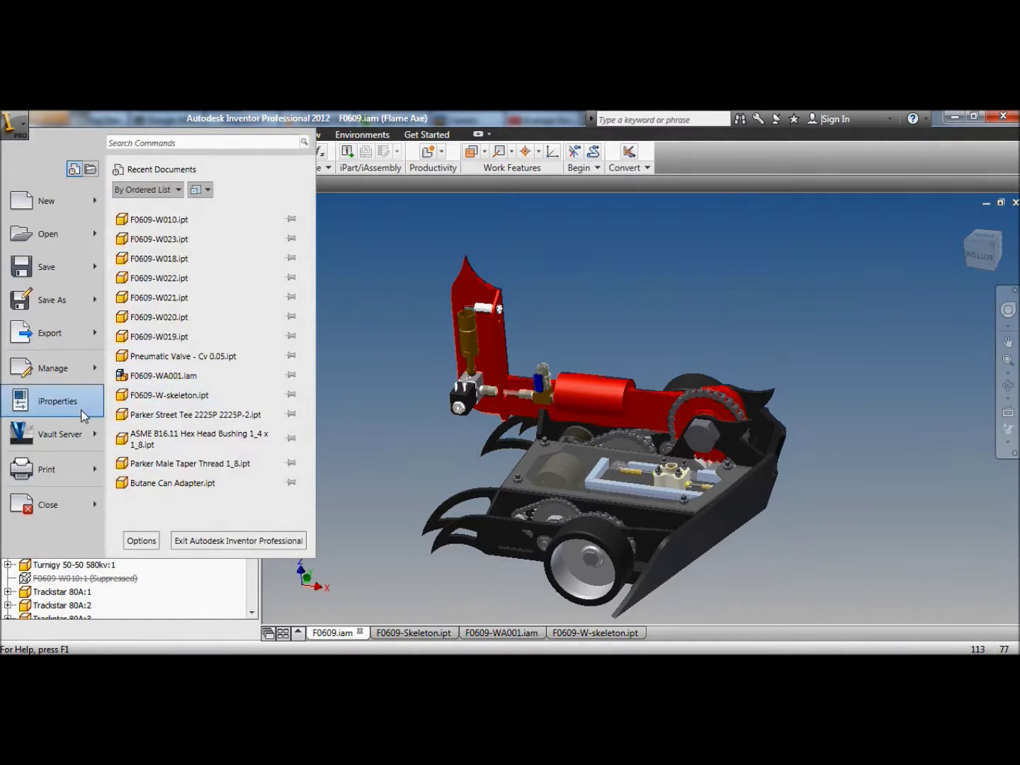
click(56, 401)
click(581, 173)
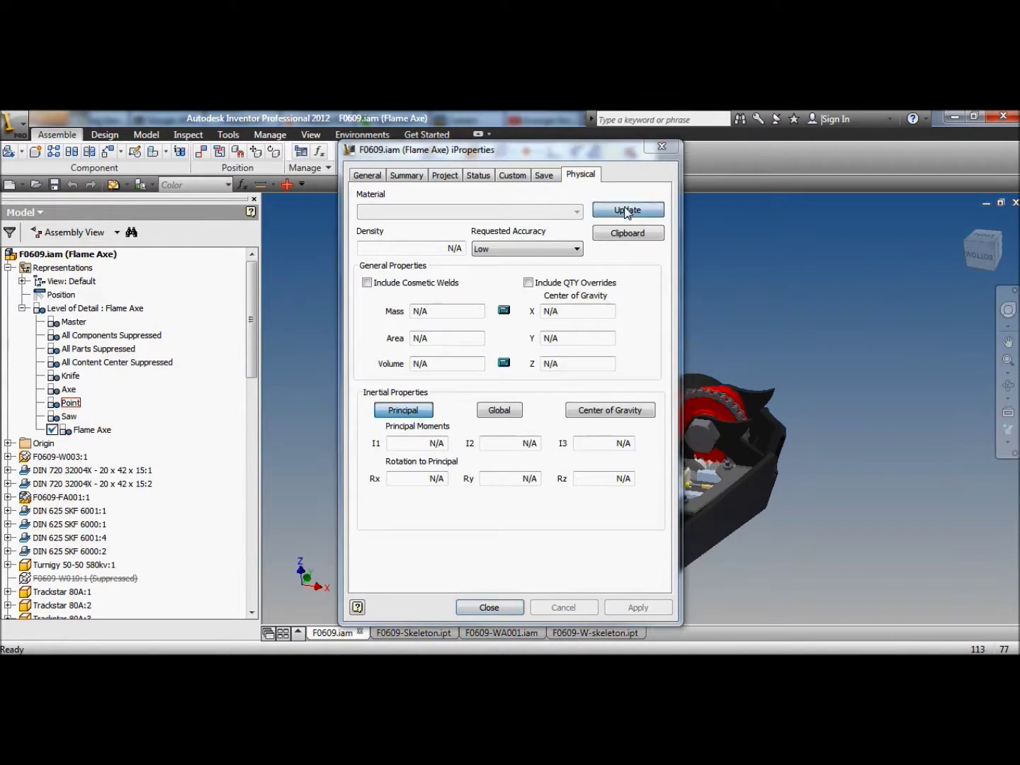
click(628, 210)
click(456, 417)
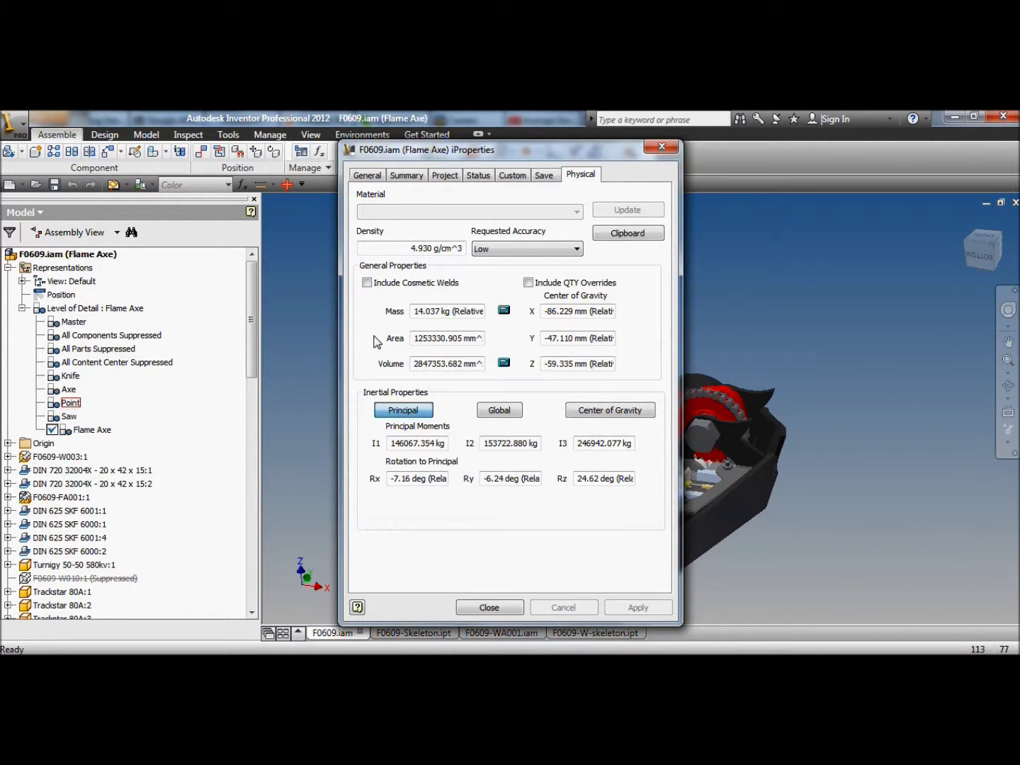
click(488, 610)
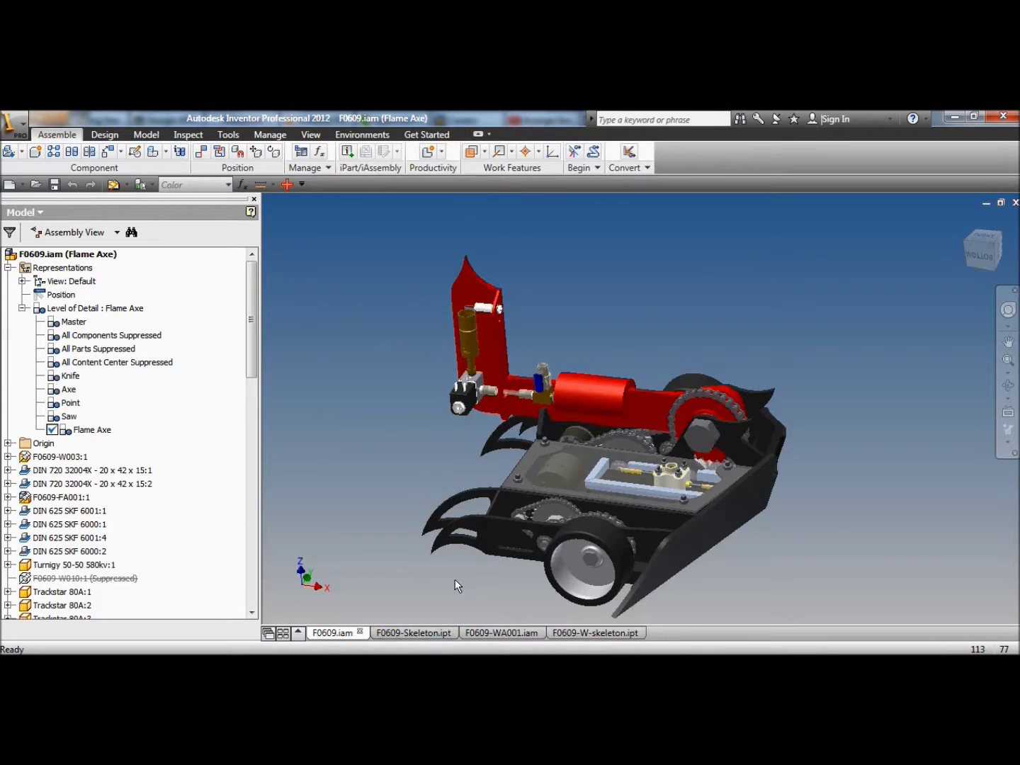